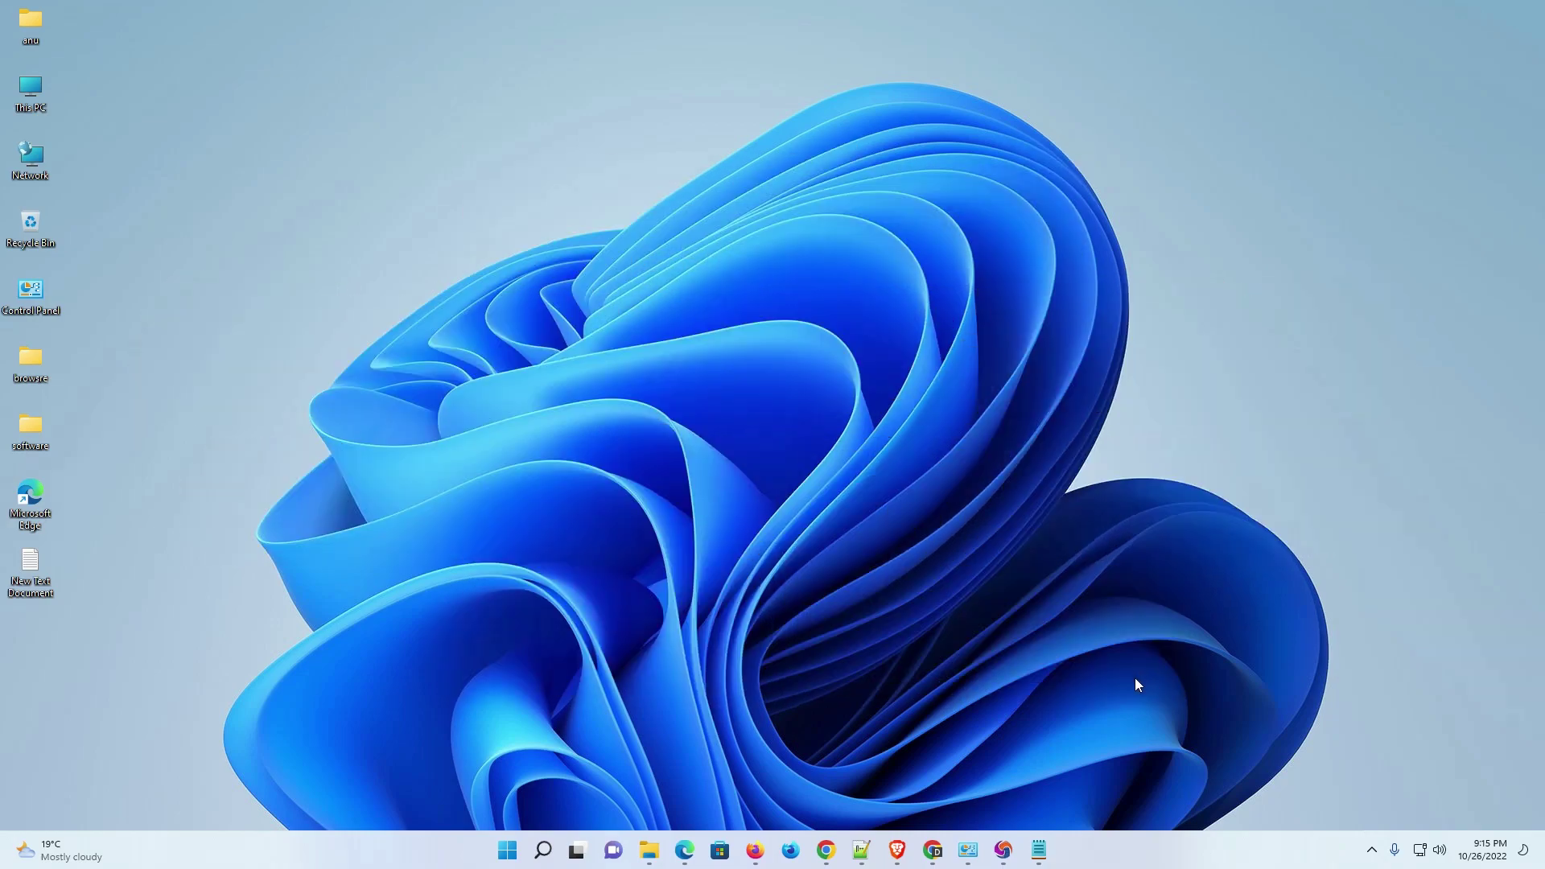
Rerun the 'oracle java' Google search and open 'Java Software | Oracle India' in a new tab.
mouse_move(837, 846)
left_click(859, 803)
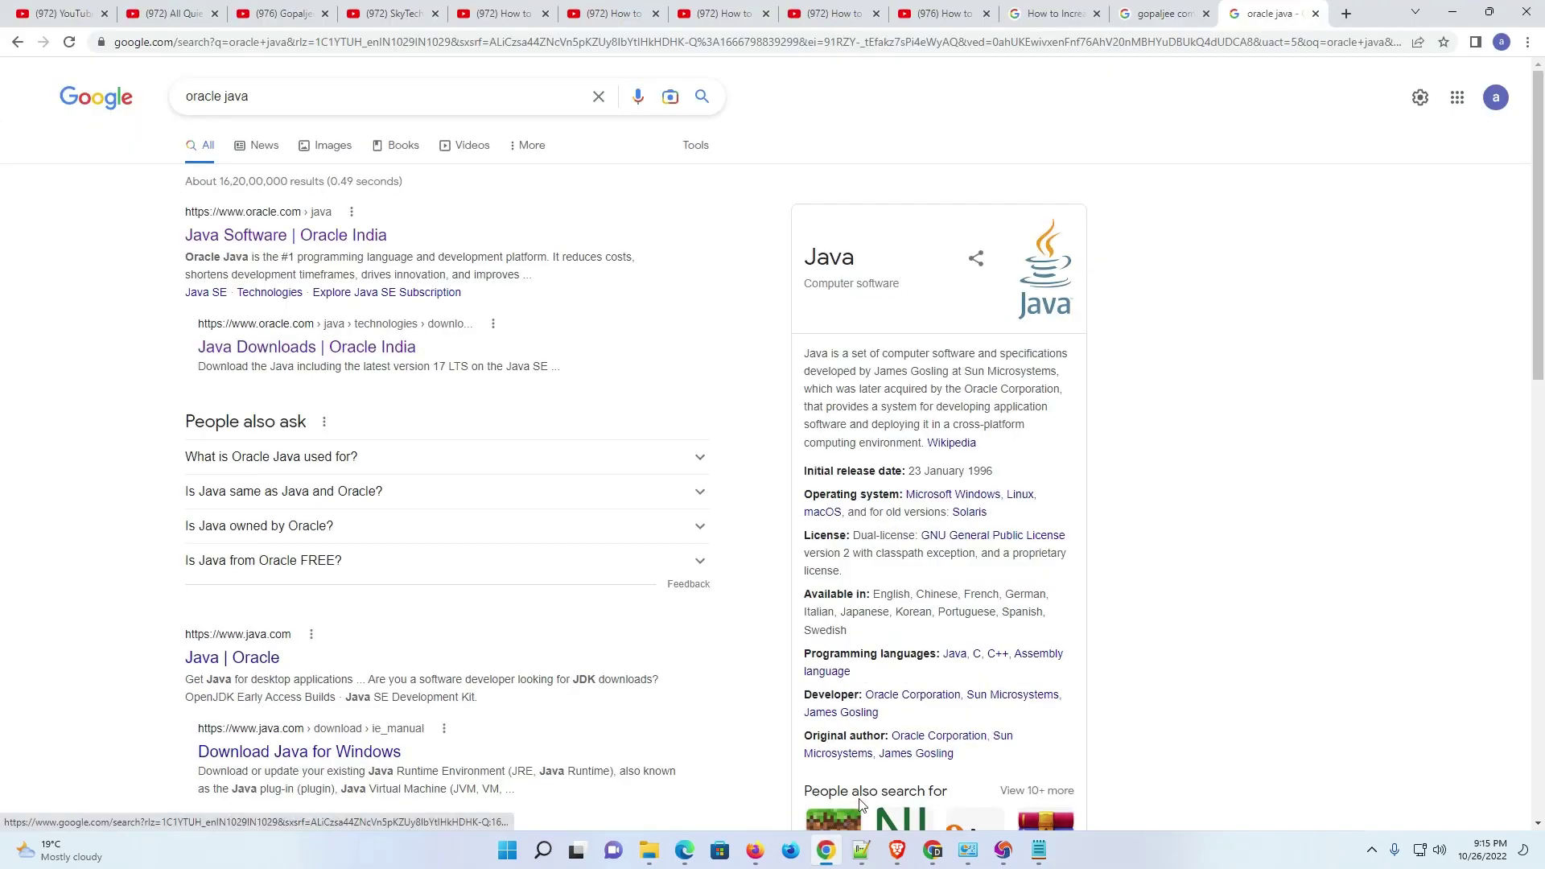
left_click(252, 107)
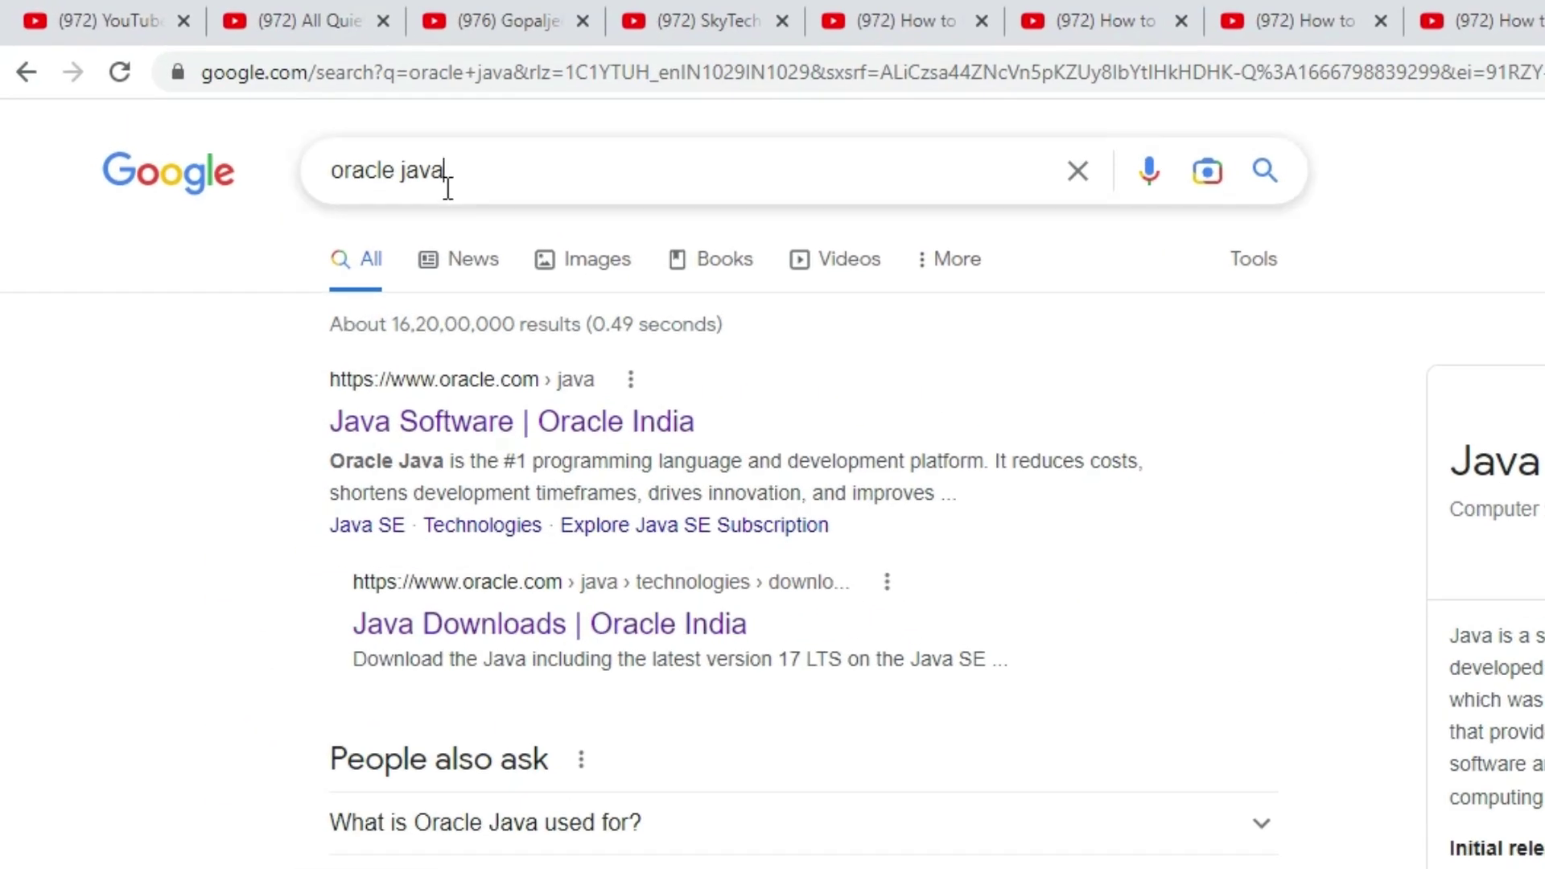
left_click_drag(448, 187, 315, 205)
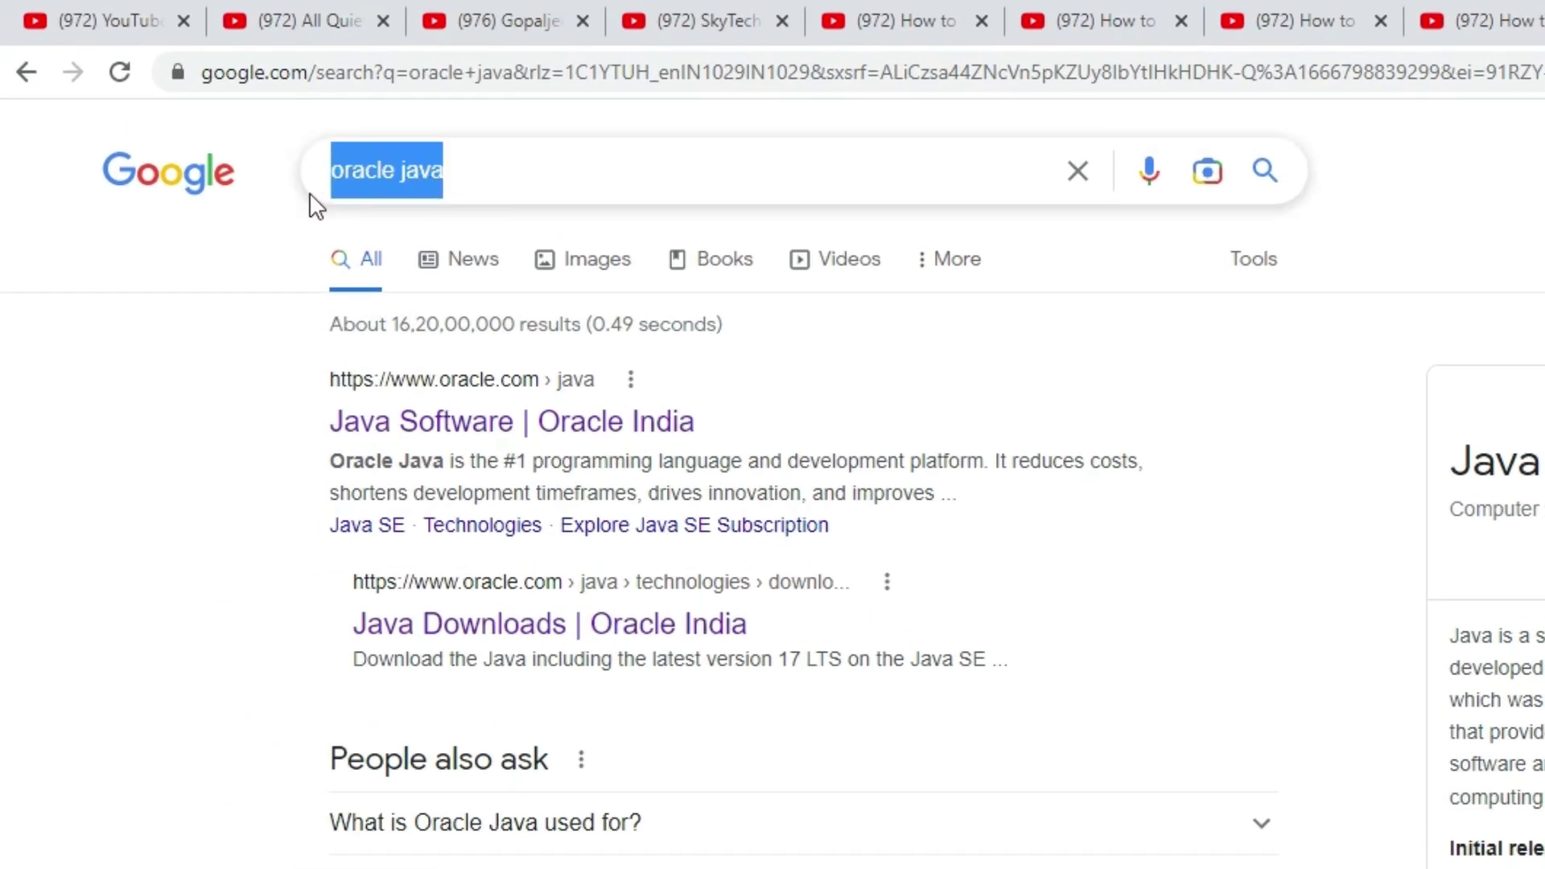
key("Return")
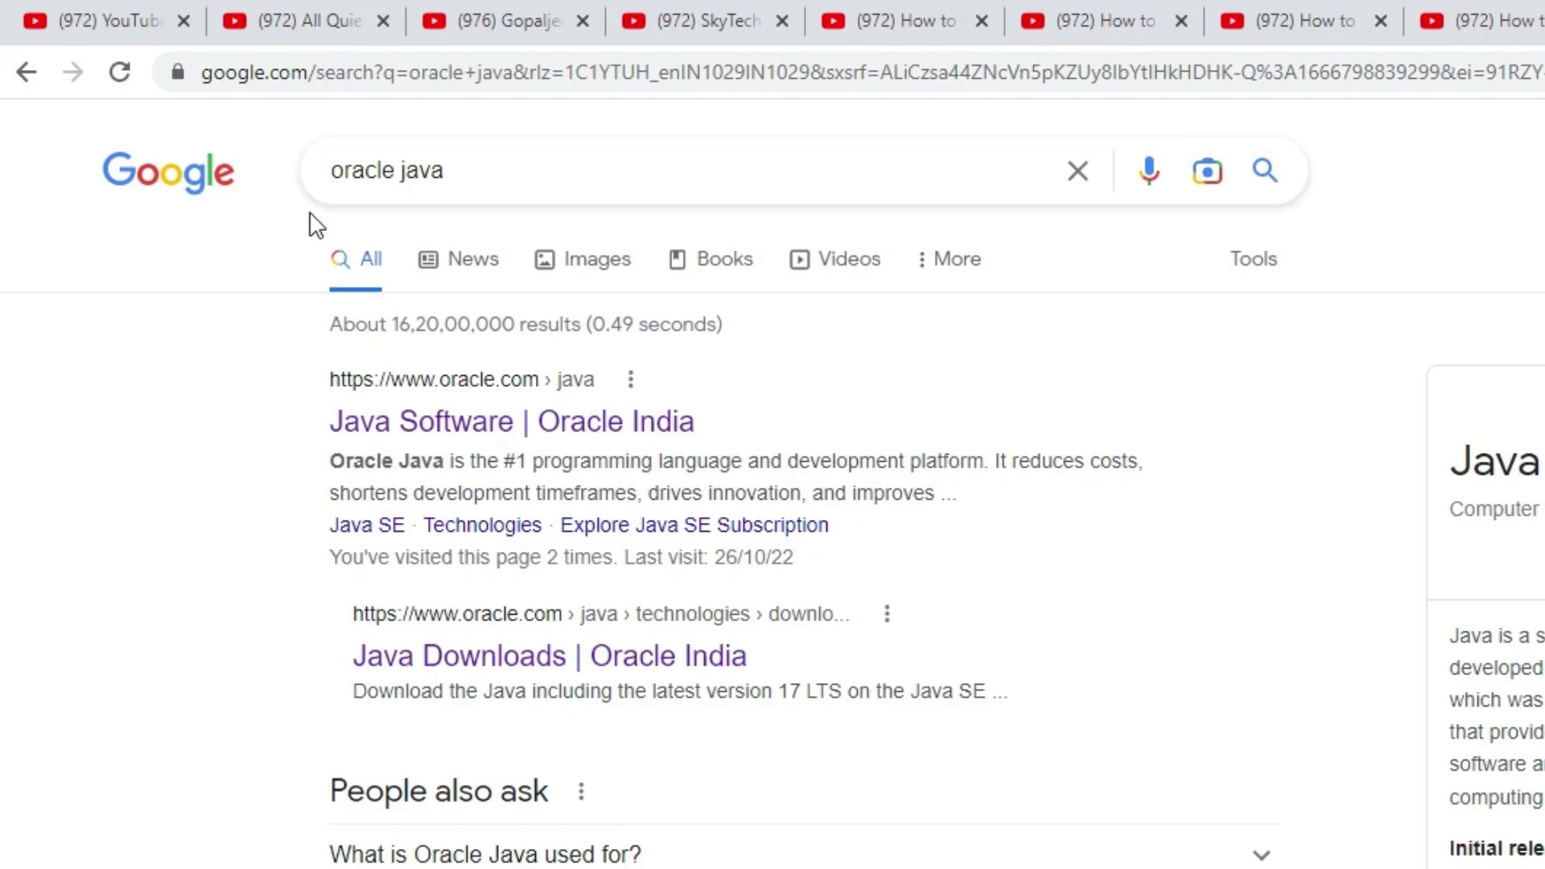
right_click(453, 431)
left_click(499, 444)
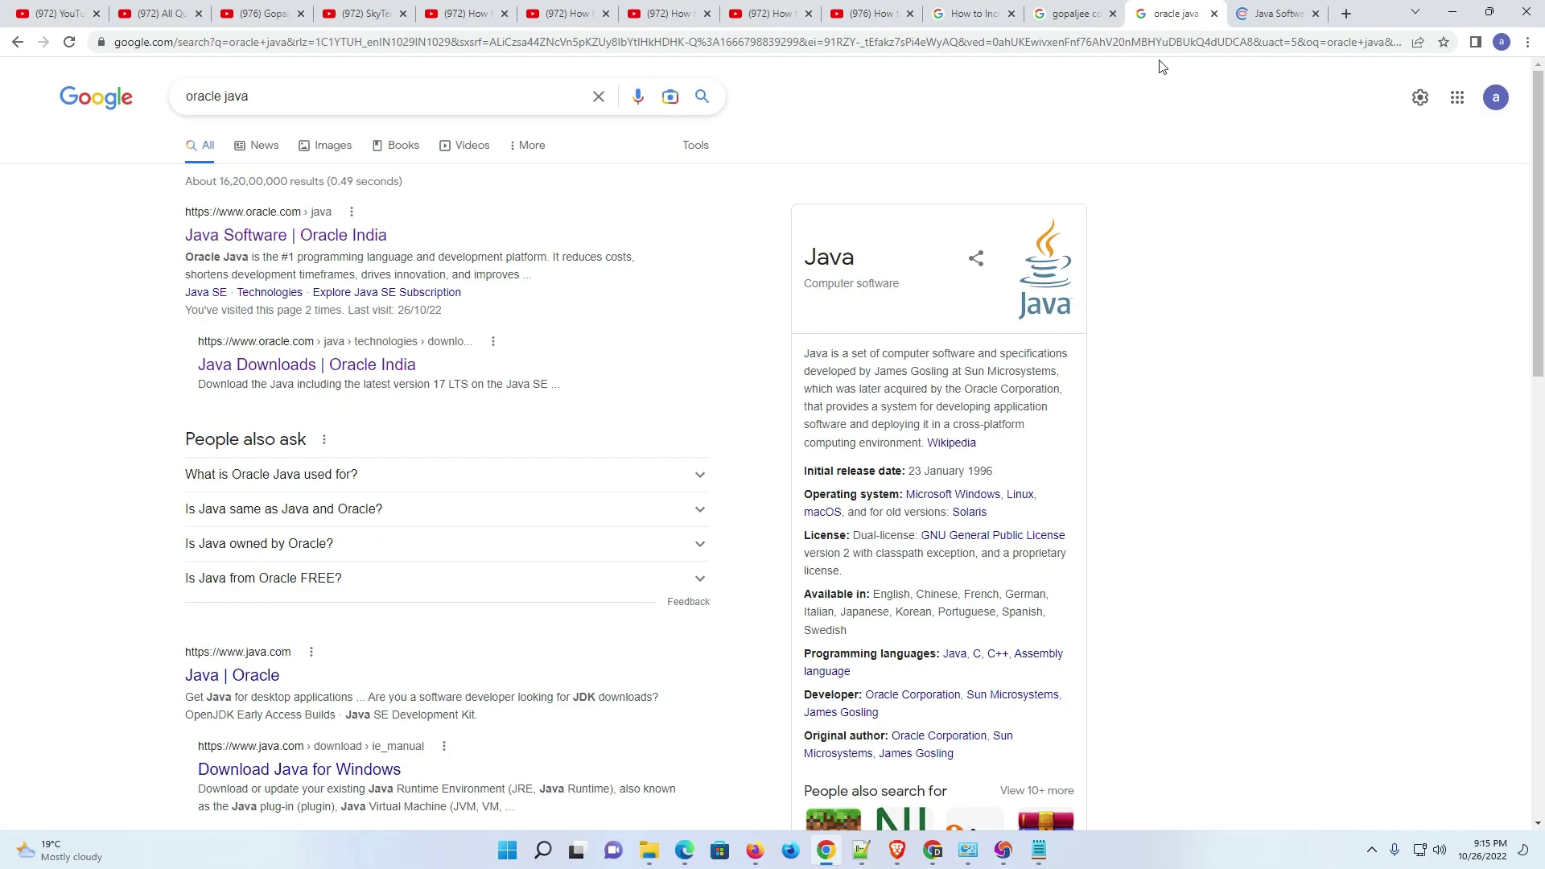
Switch to the Oracle Java Software tab and go to the Java Downloads page.
left_click(1269, 8)
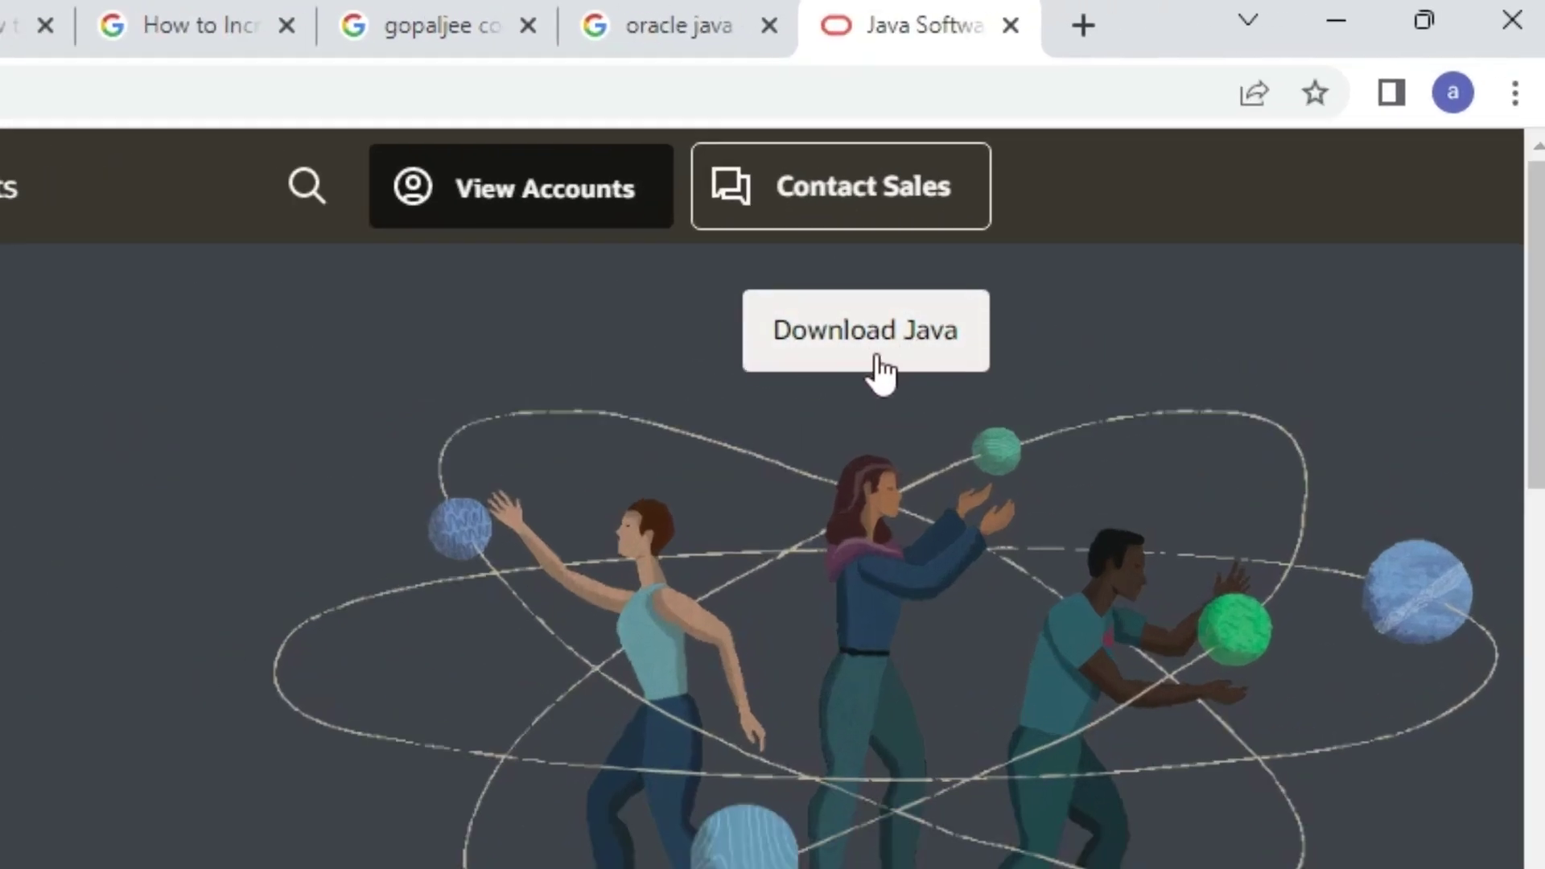
left_click(931, 362)
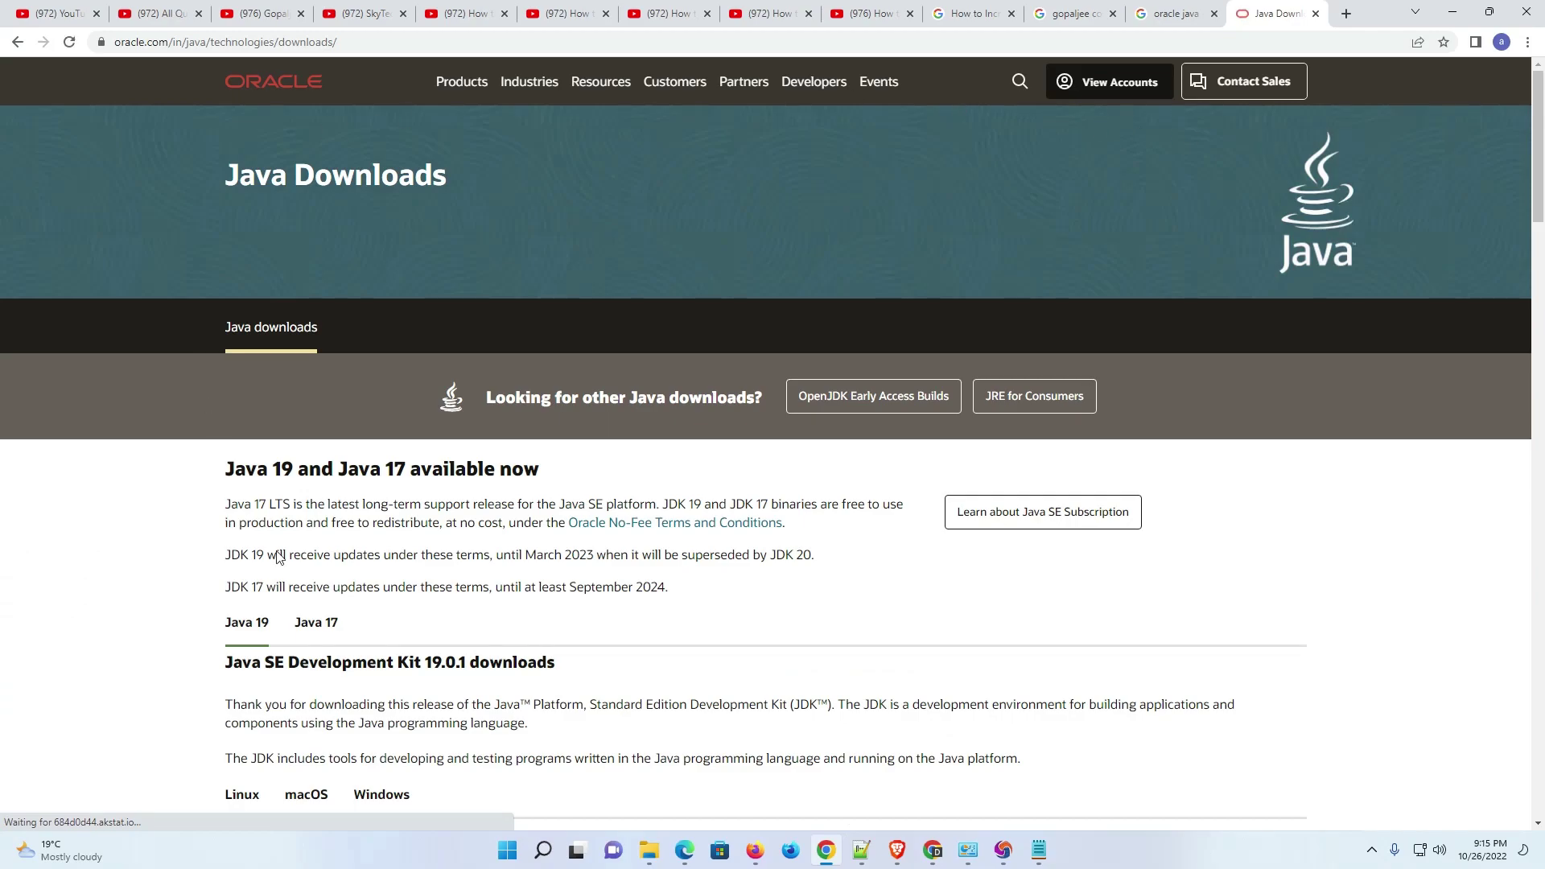
scroll(298, 555, "down", 2)
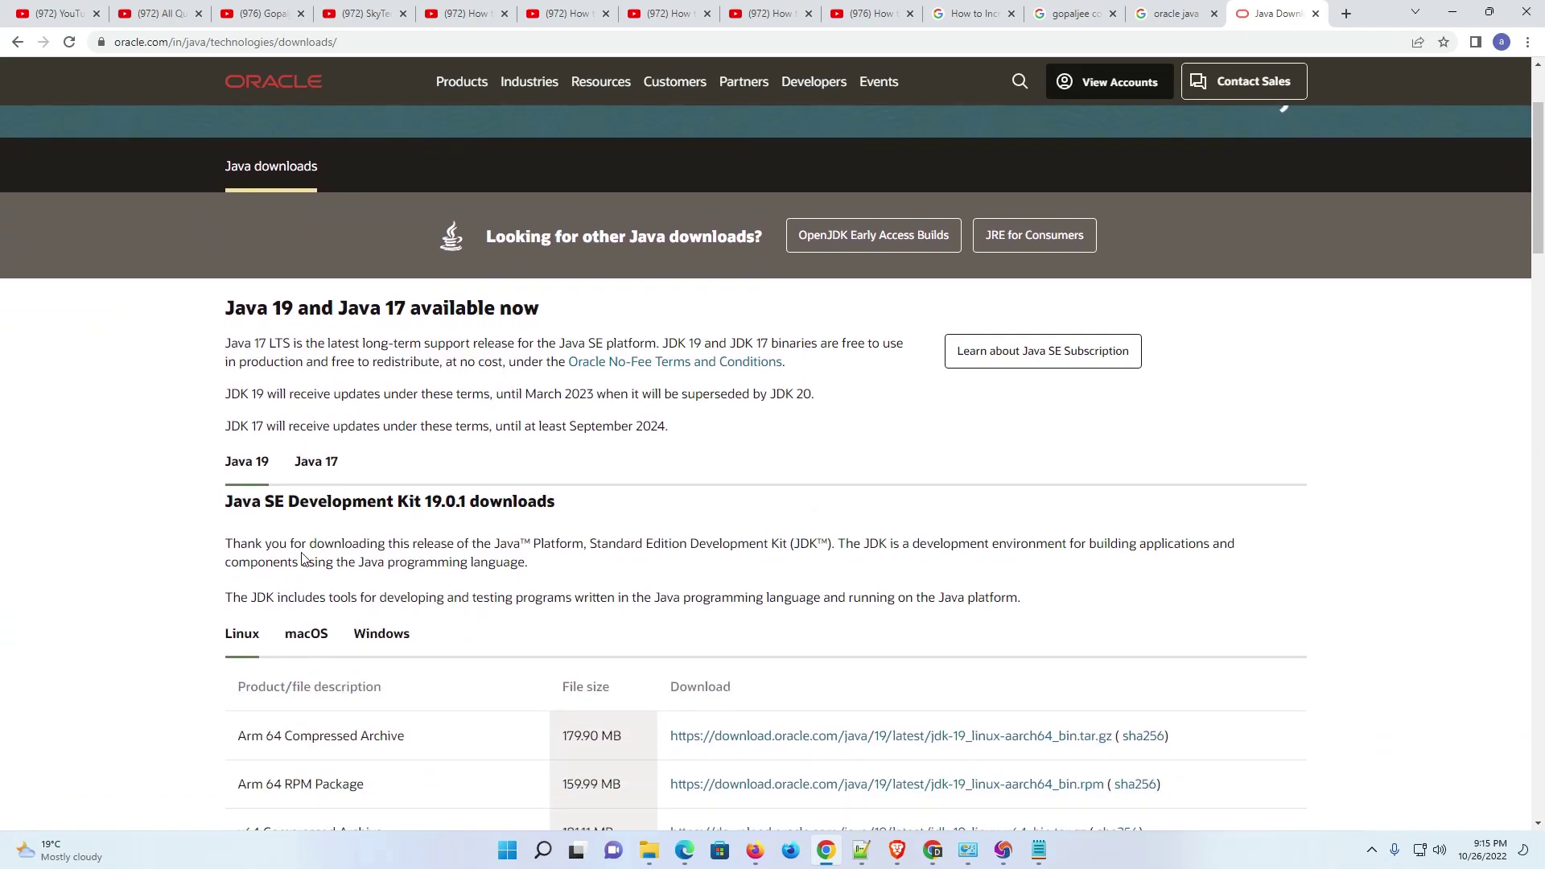
scroll(310, 483, "down", 1)
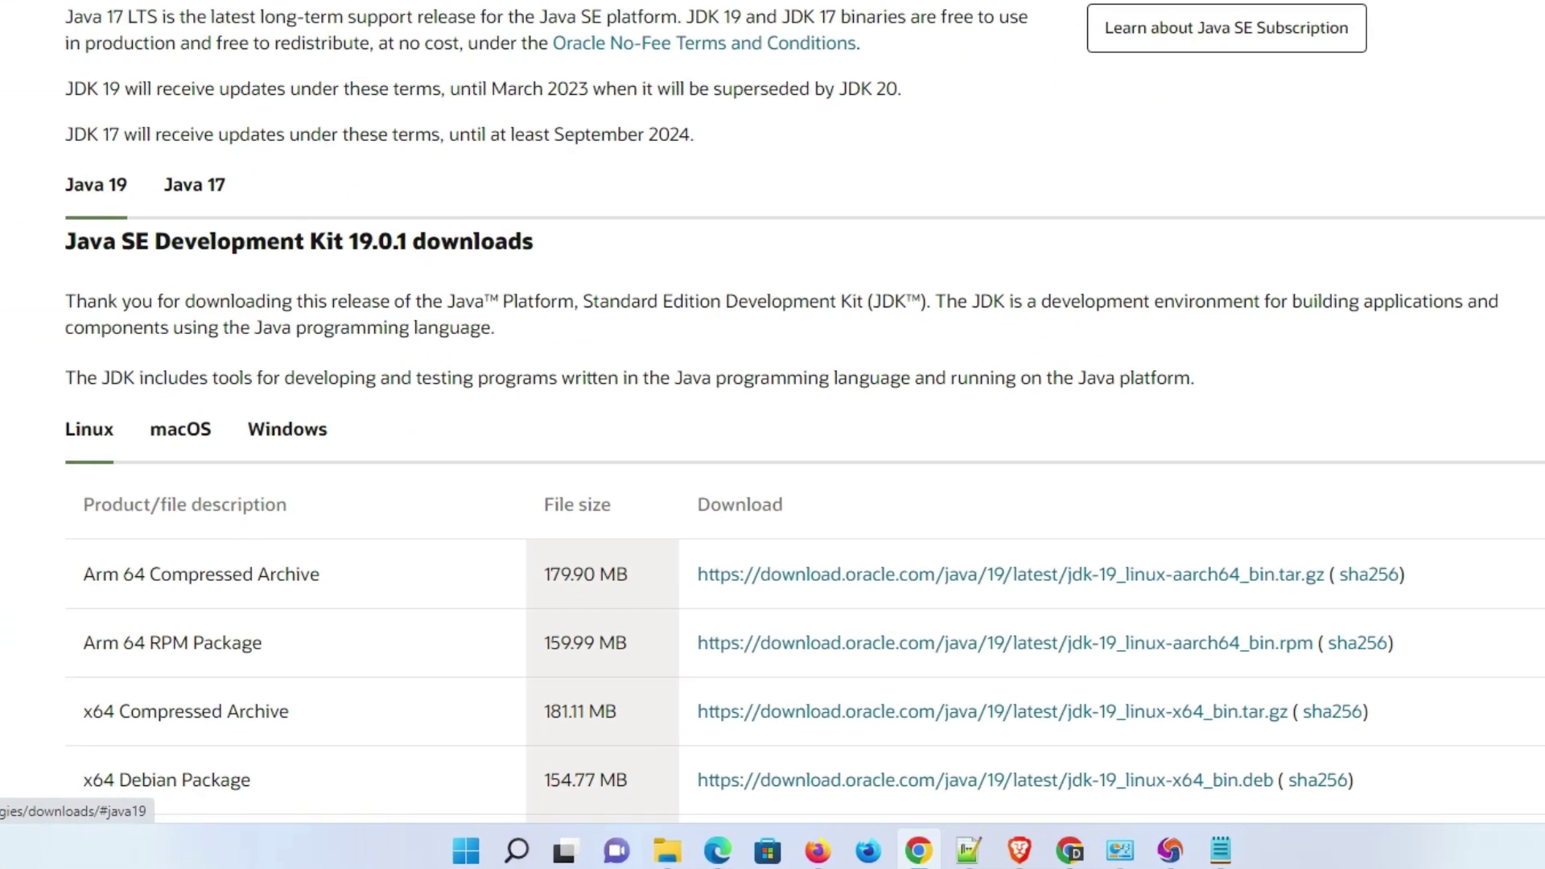
scroll(55, 412, "down", 1)
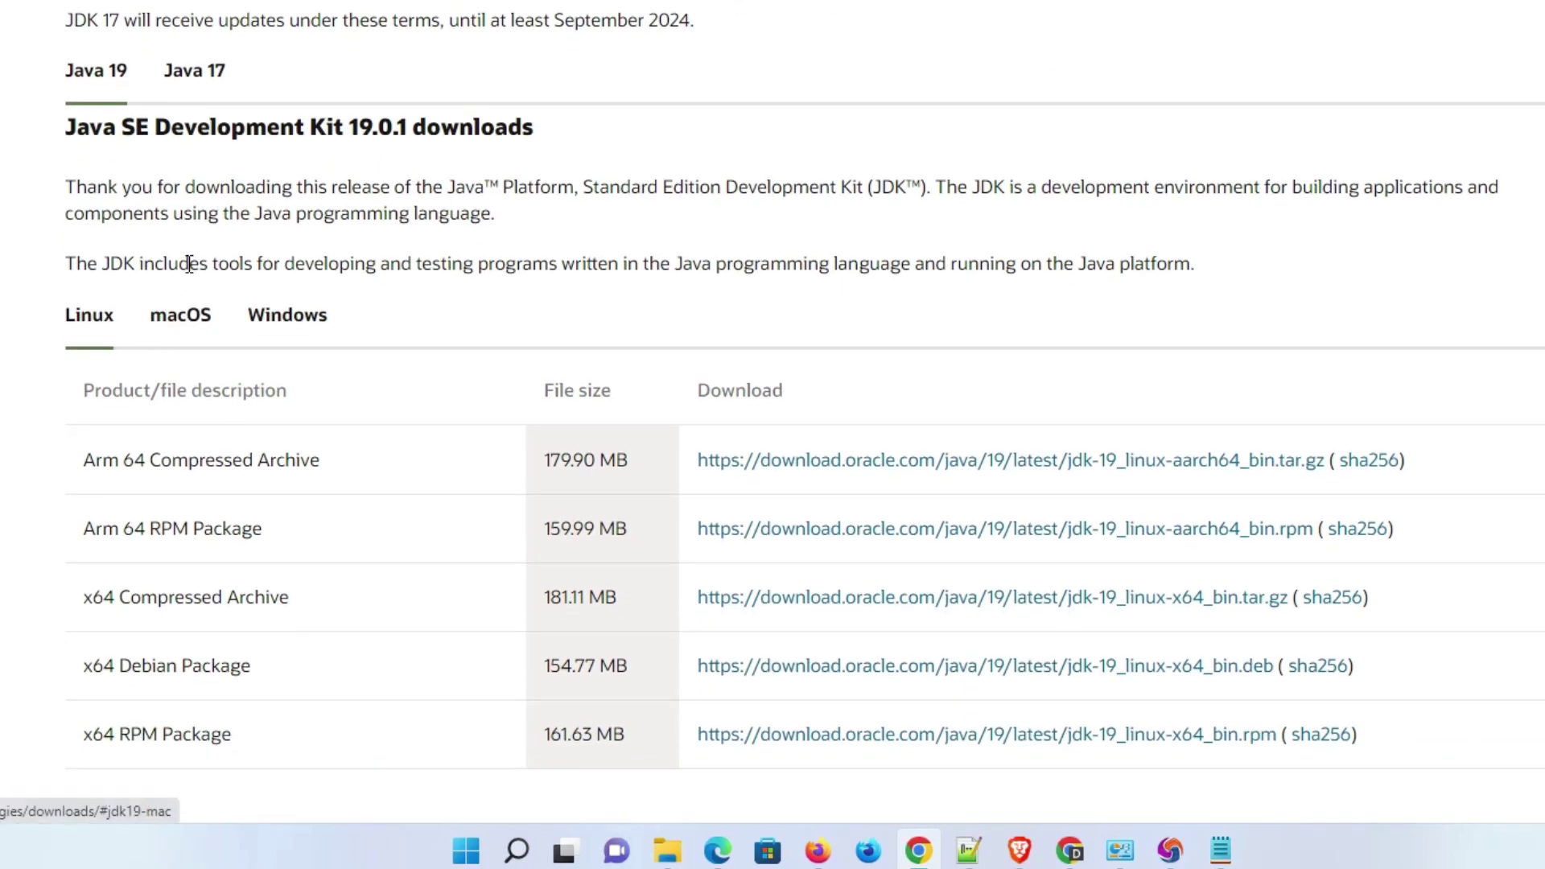
Under Java 19, choose Windows and download the x64 Installer jdk-19_windows-x64_bin.exe.
left_click(299, 322)
scroll(554, 391, "down", 1)
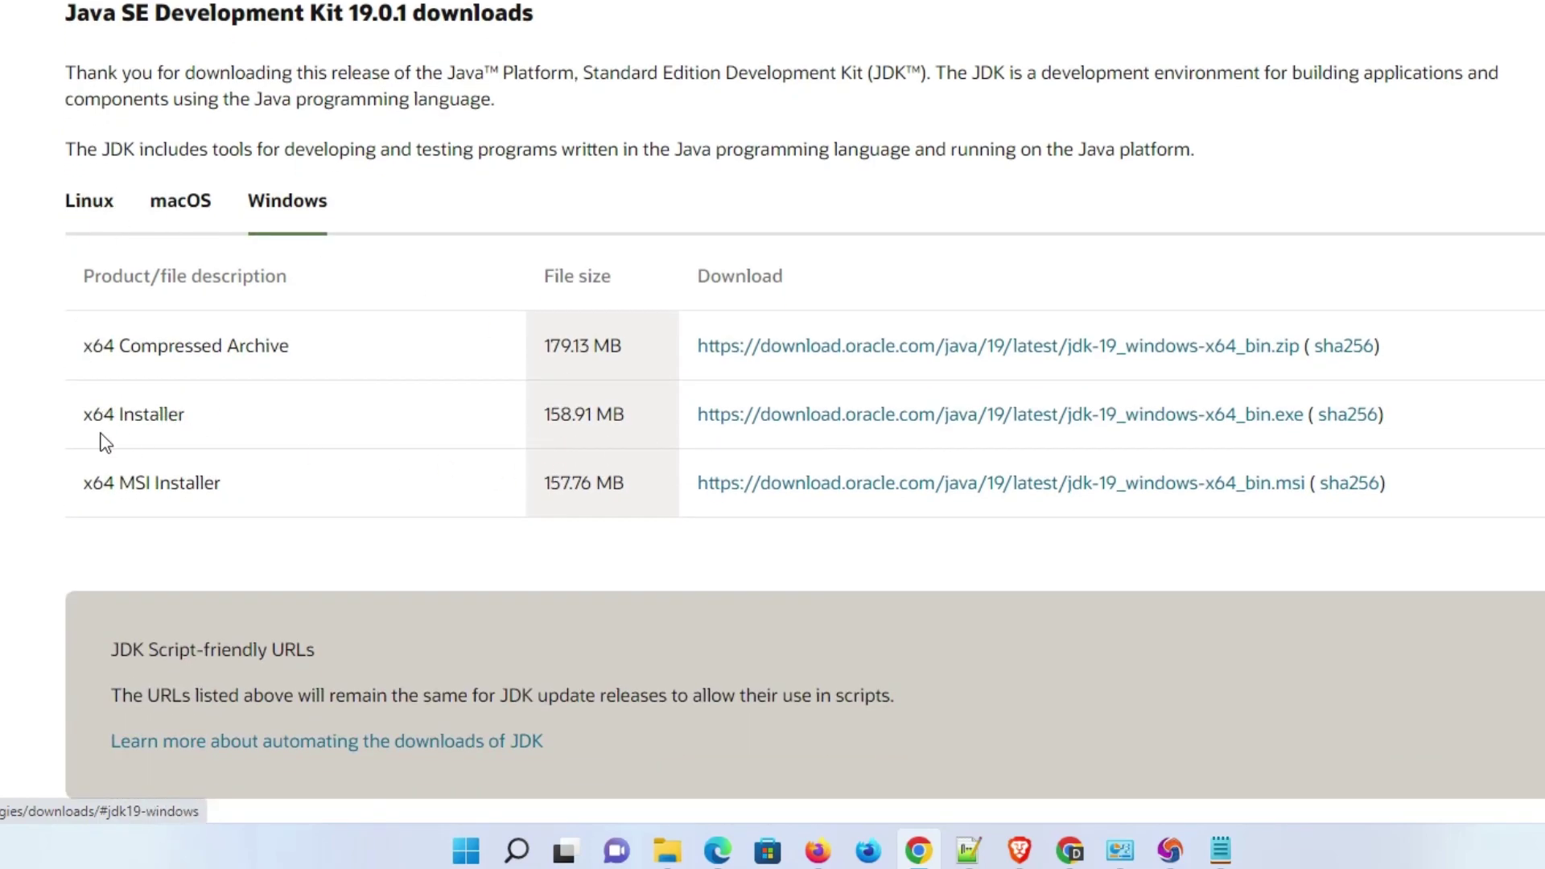
left_click_drag(68, 415, 233, 418)
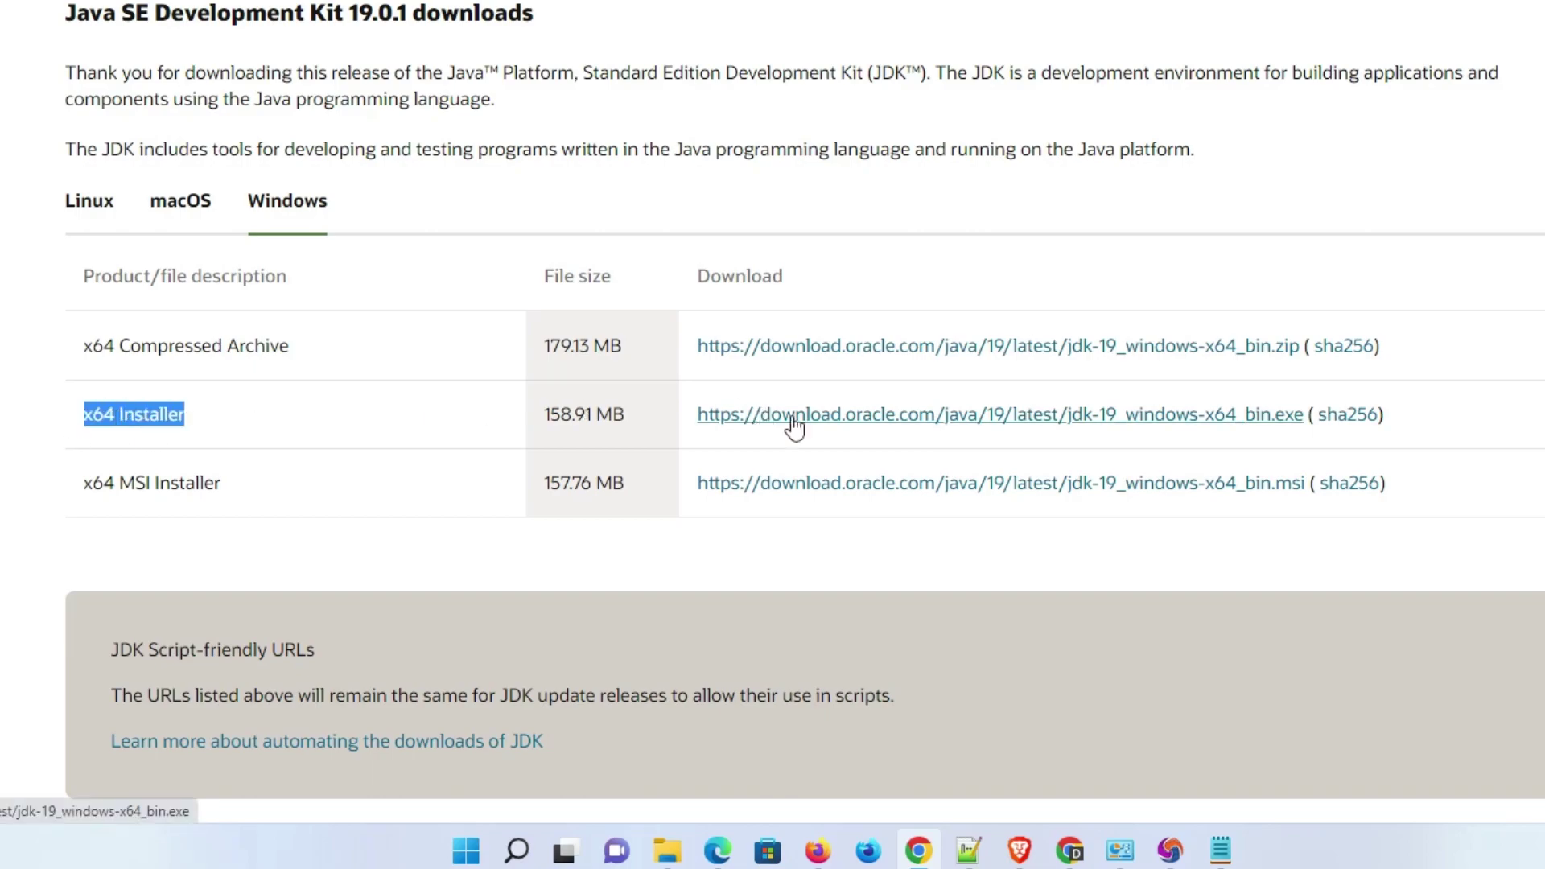
left_click(869, 414)
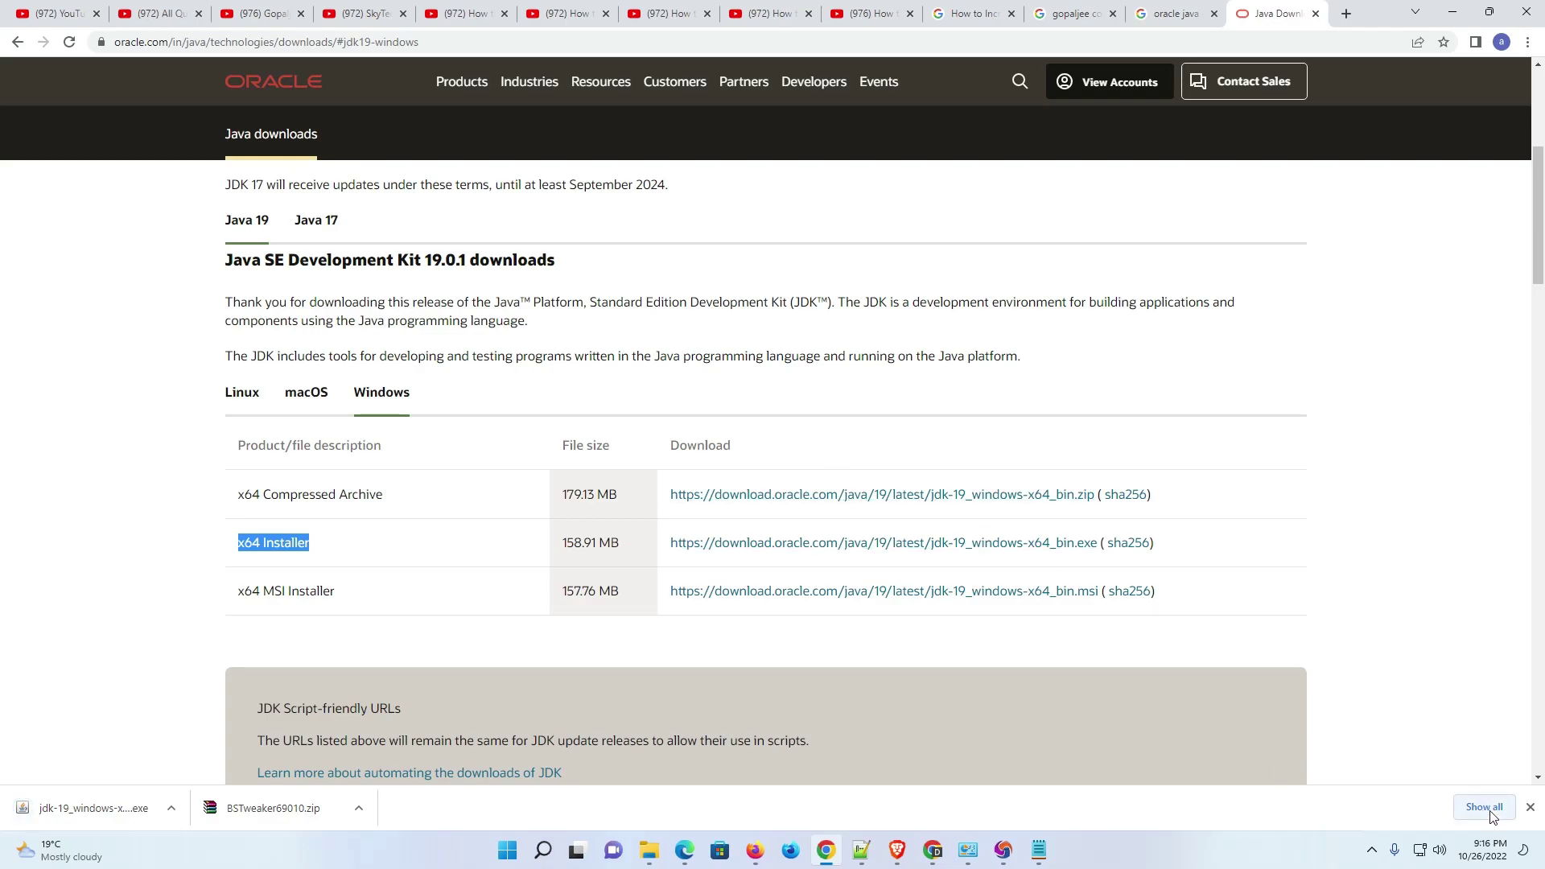
Reveal jdk-19_windows-x64_bin.exe in Downloads, move it onto the desktop, and close the folder.
left_click(1485, 807)
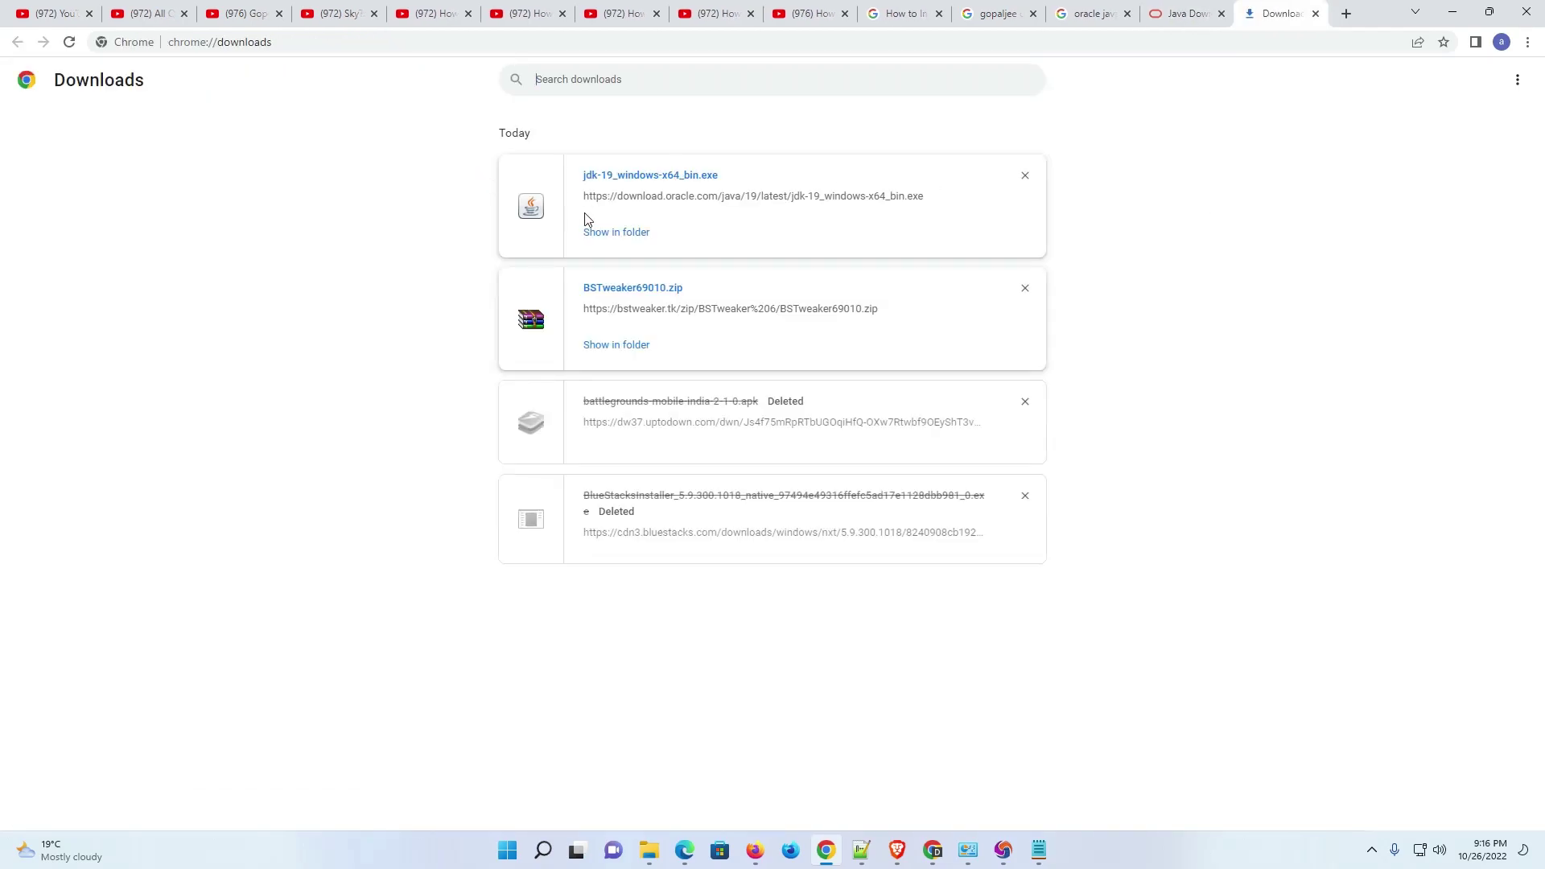
left_click(600, 234)
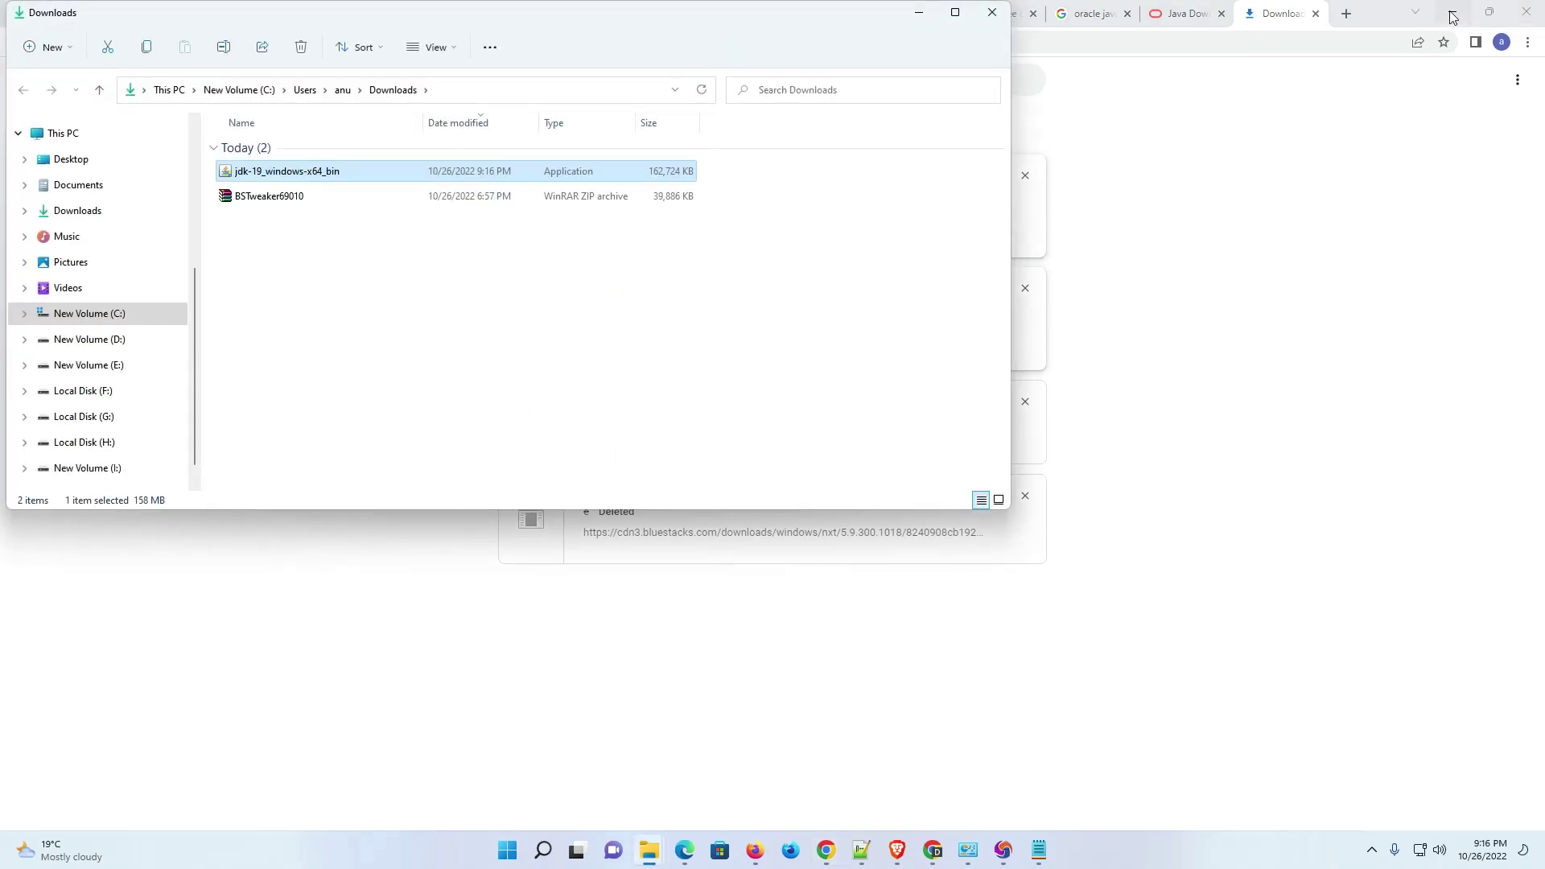
left_click(1489, 11)
left_click(1379, 106)
left_click_drag(276, 172, 223, 670)
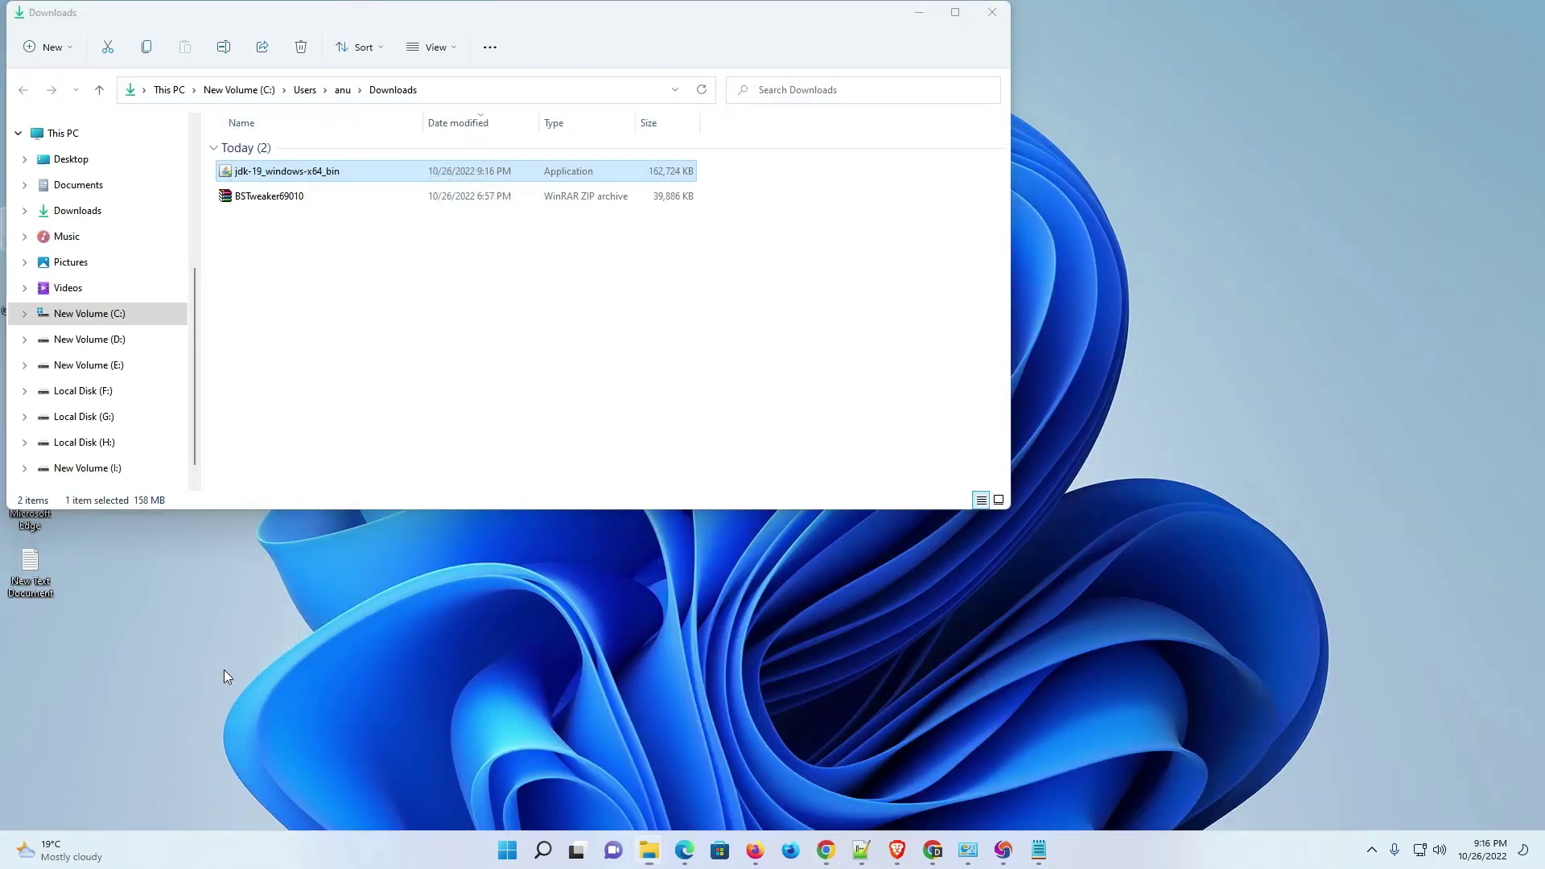
left_click(992, 14)
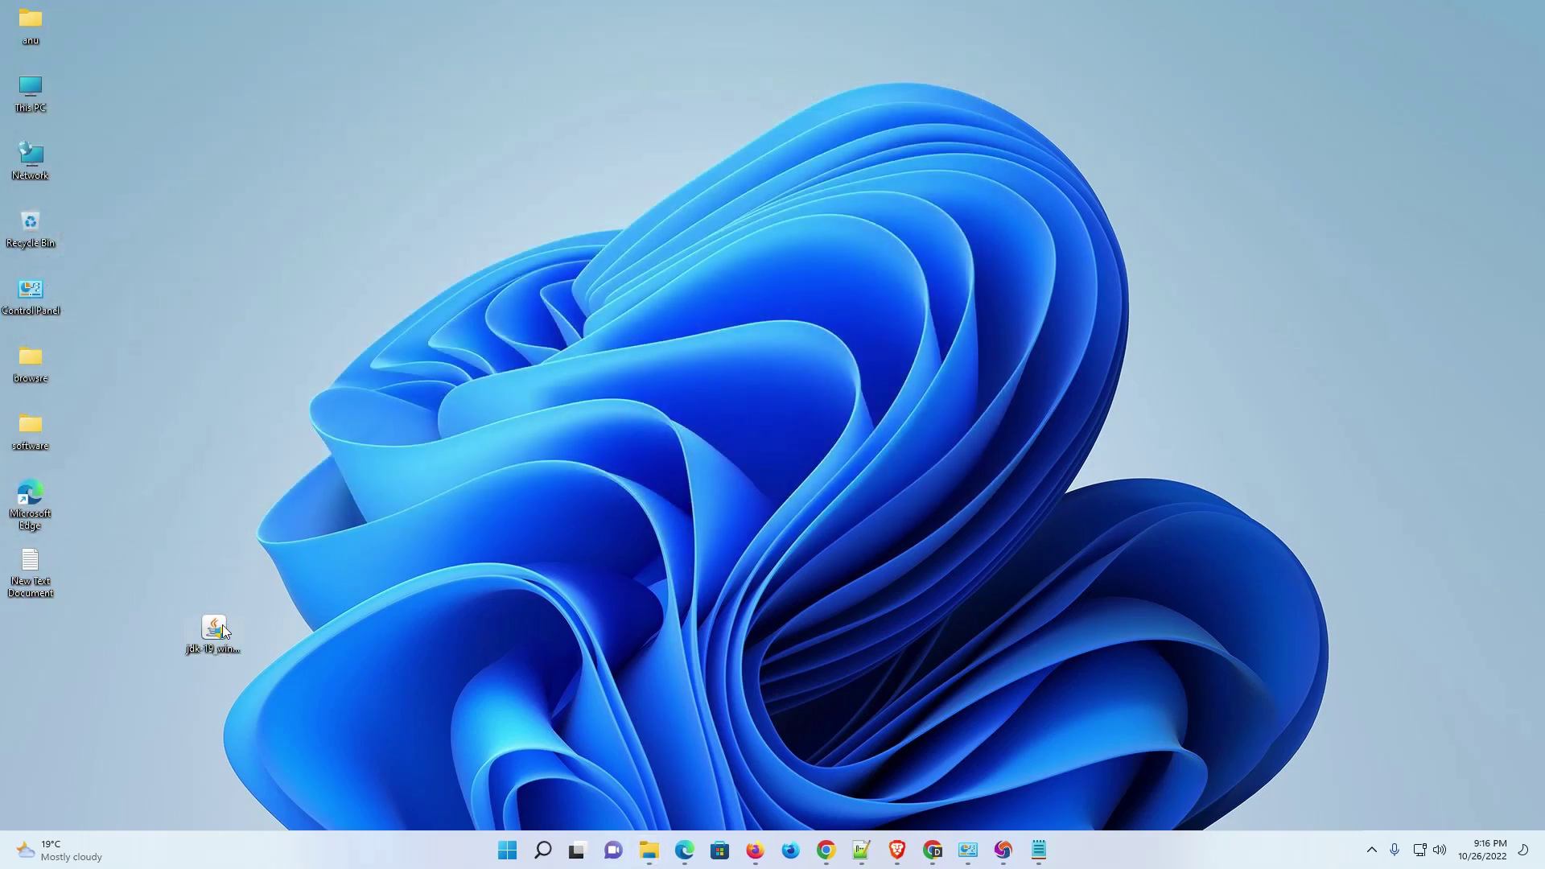
left_click_drag(222, 624, 222, 305)
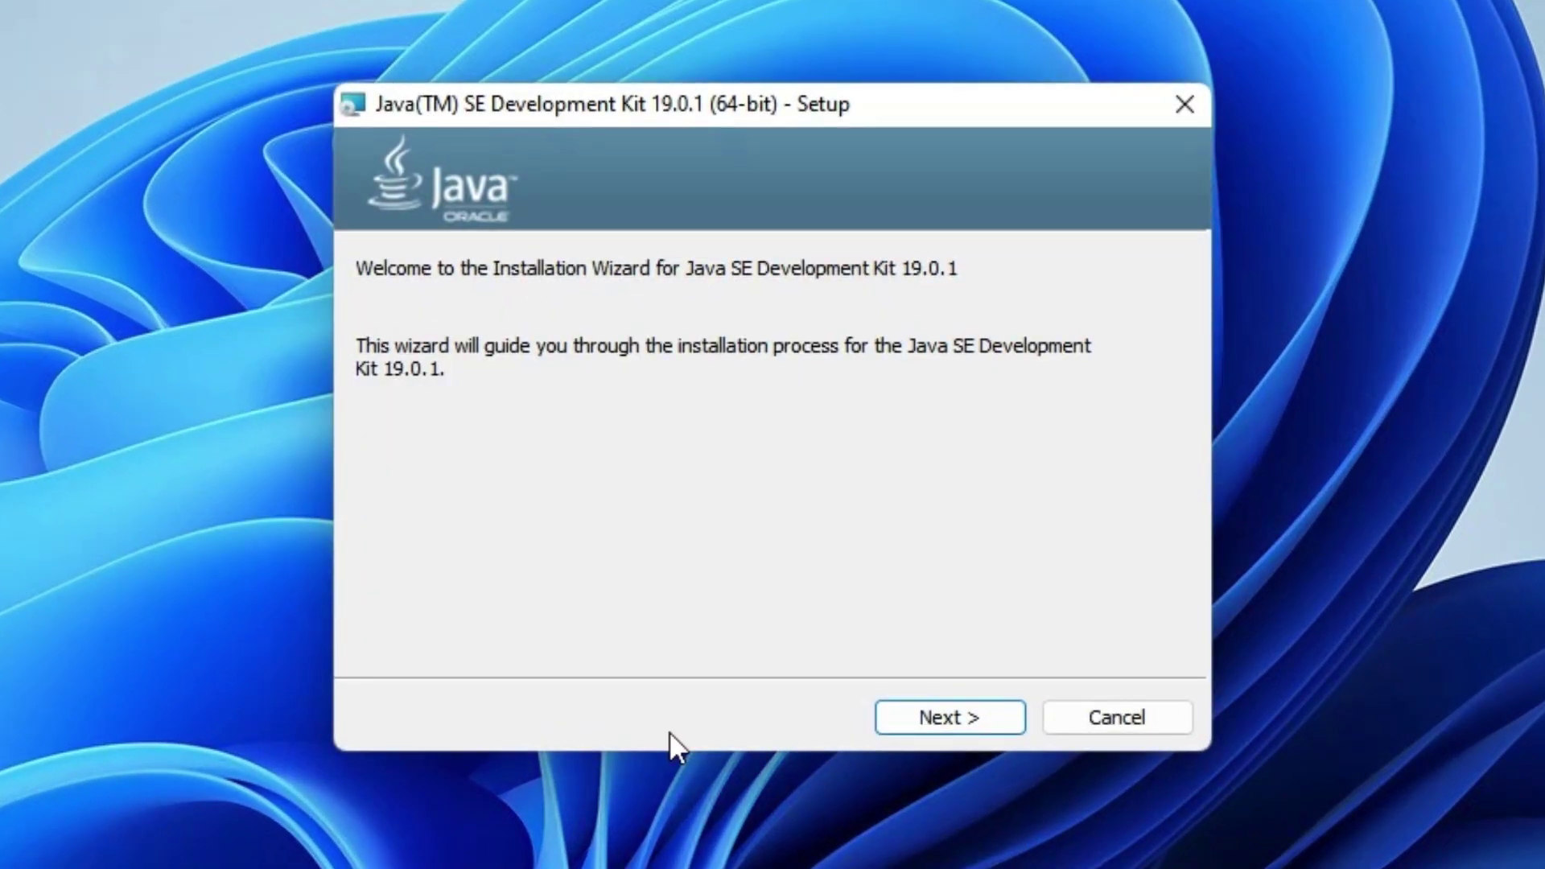
Install JDK 19.0.1 into the default folder C:\Program Files\Java\jdk-19\ and close the wizard.
left_click(987, 706)
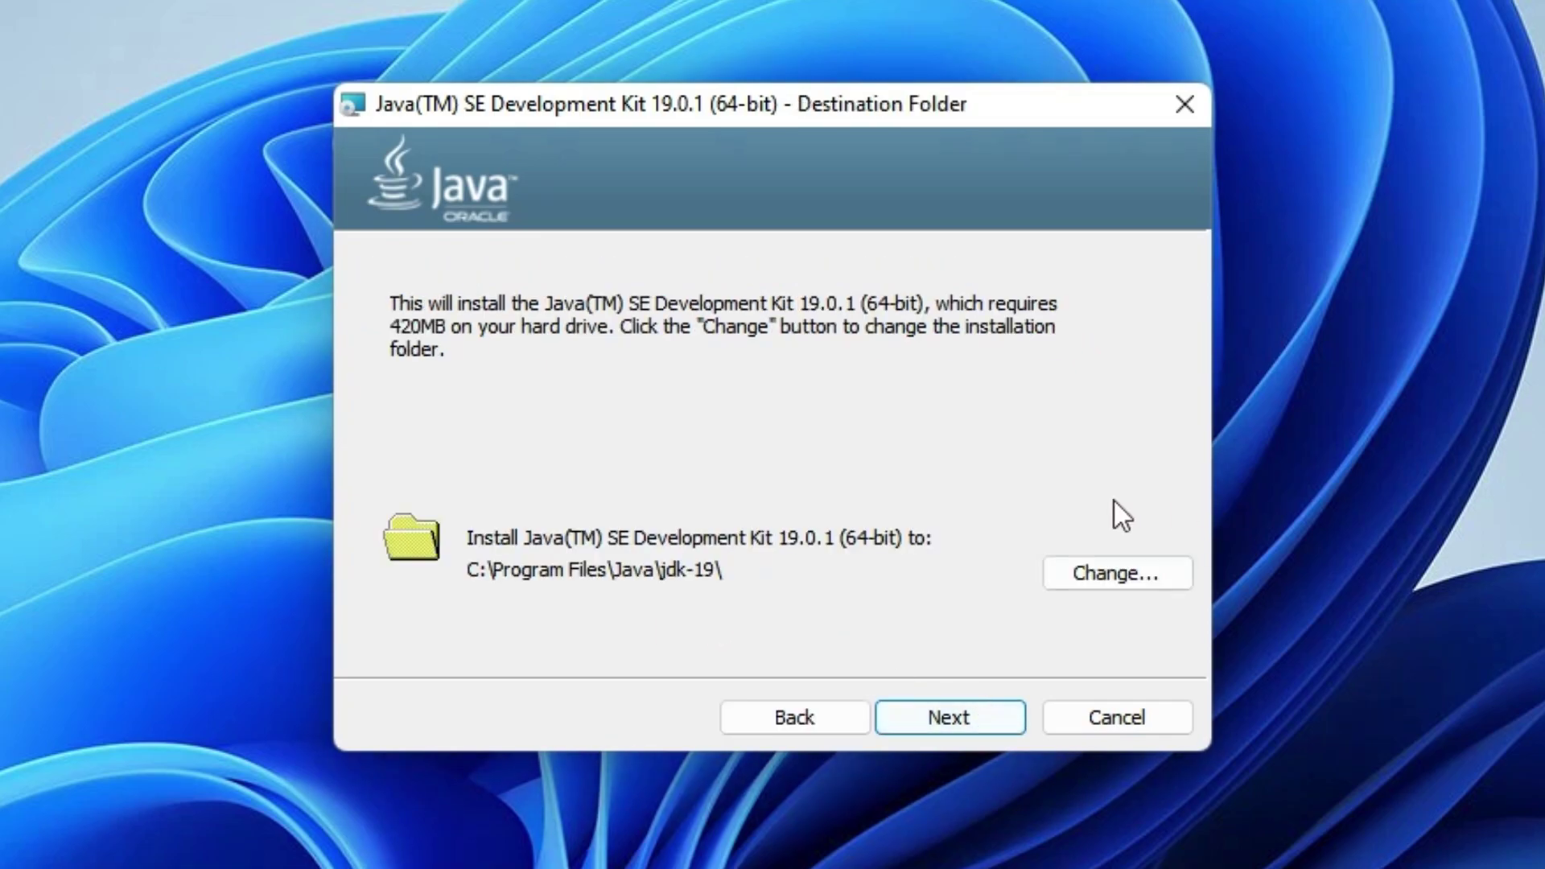
left_click(1151, 583)
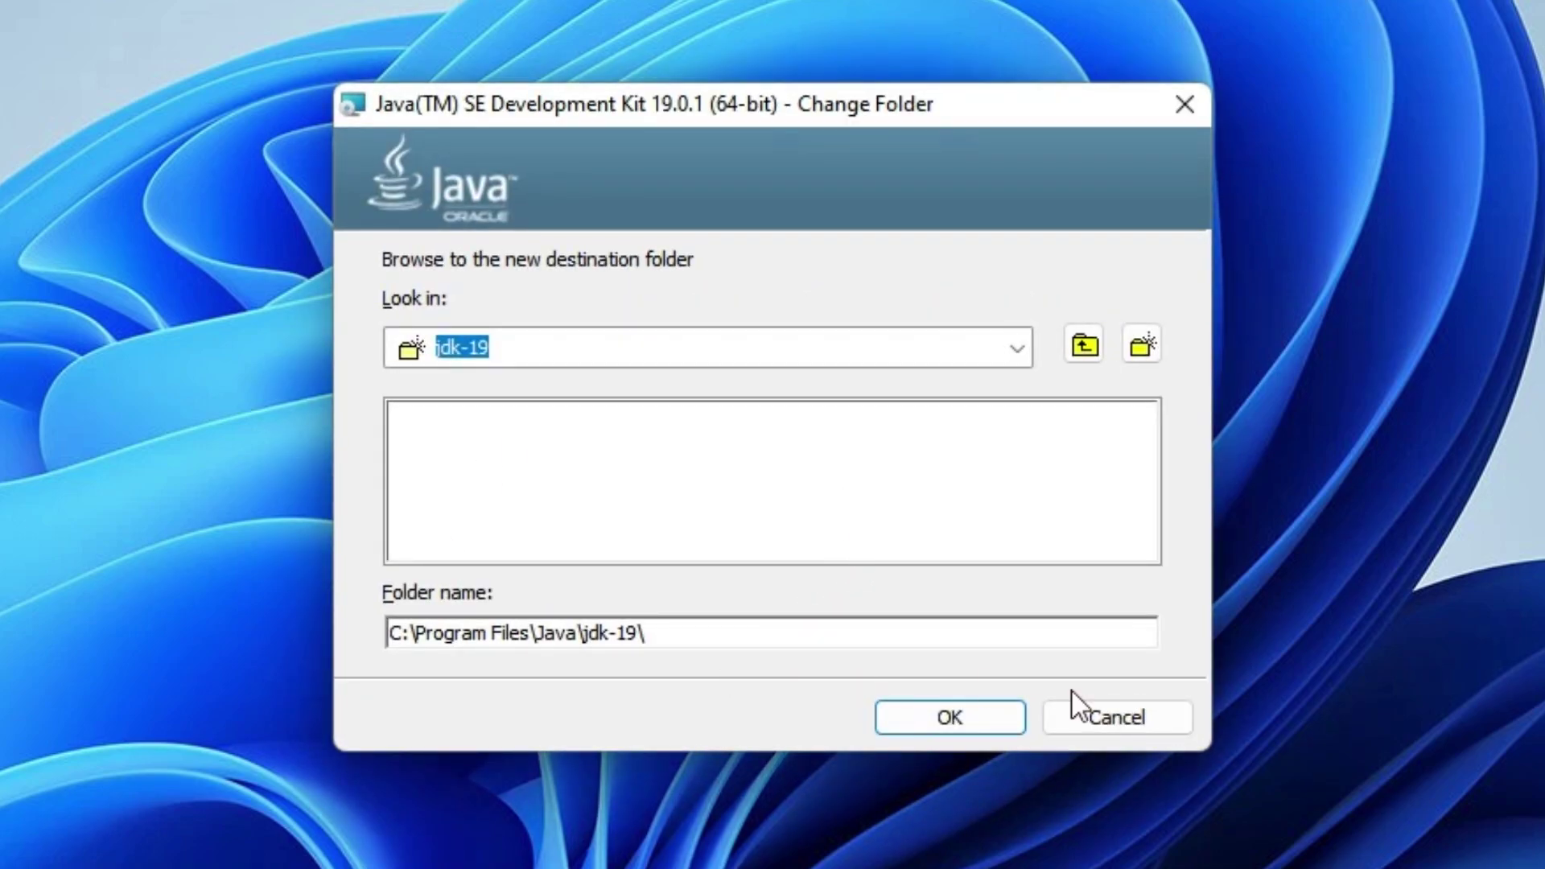
left_click(1138, 709)
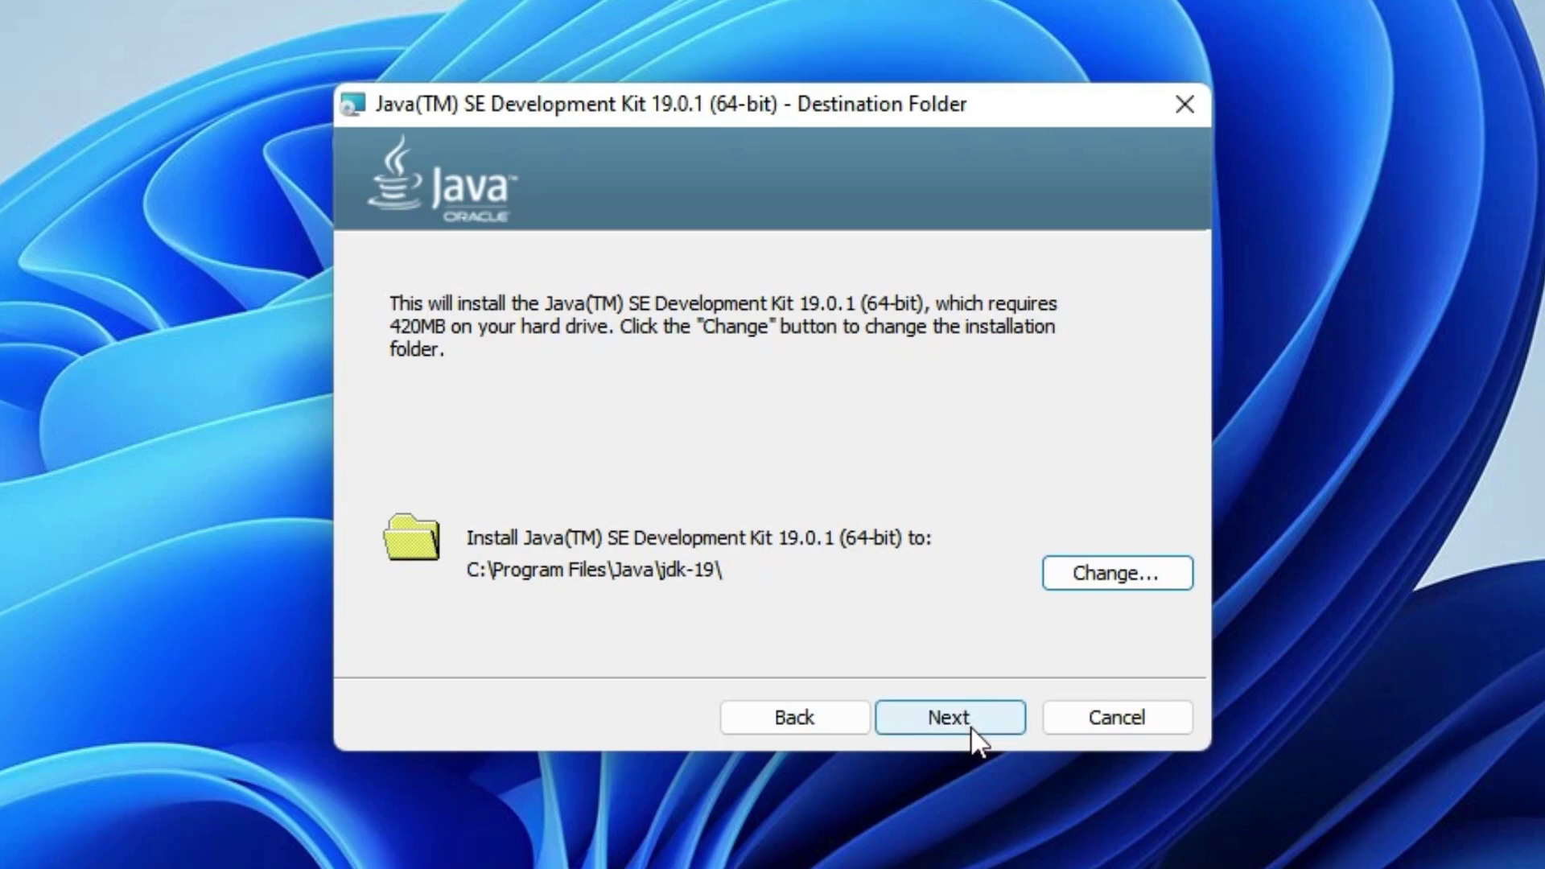
left_click(1001, 717)
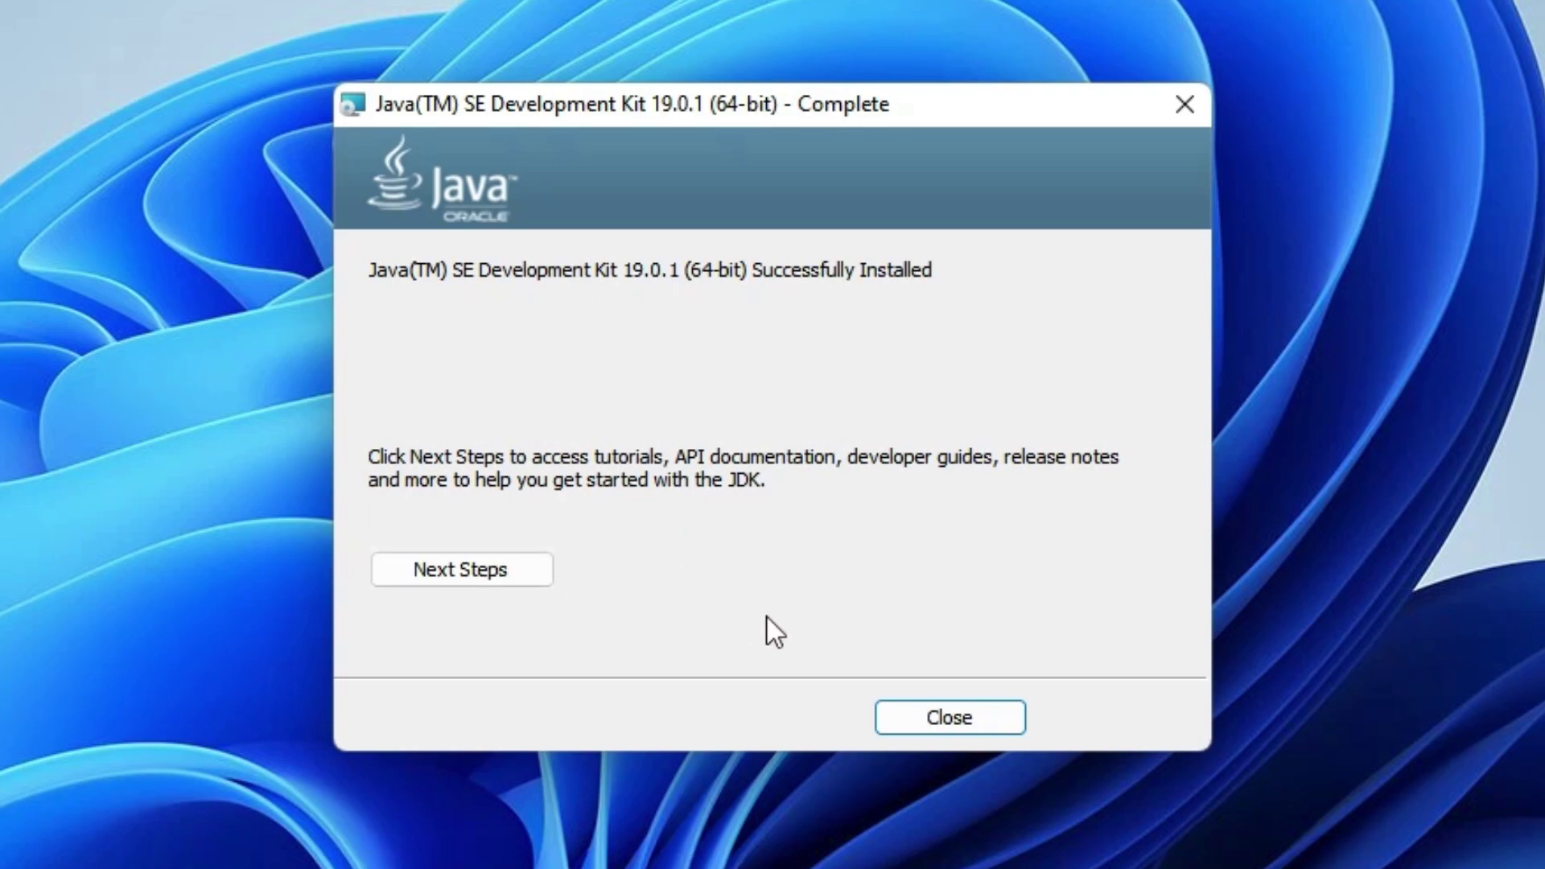
left_click(980, 715)
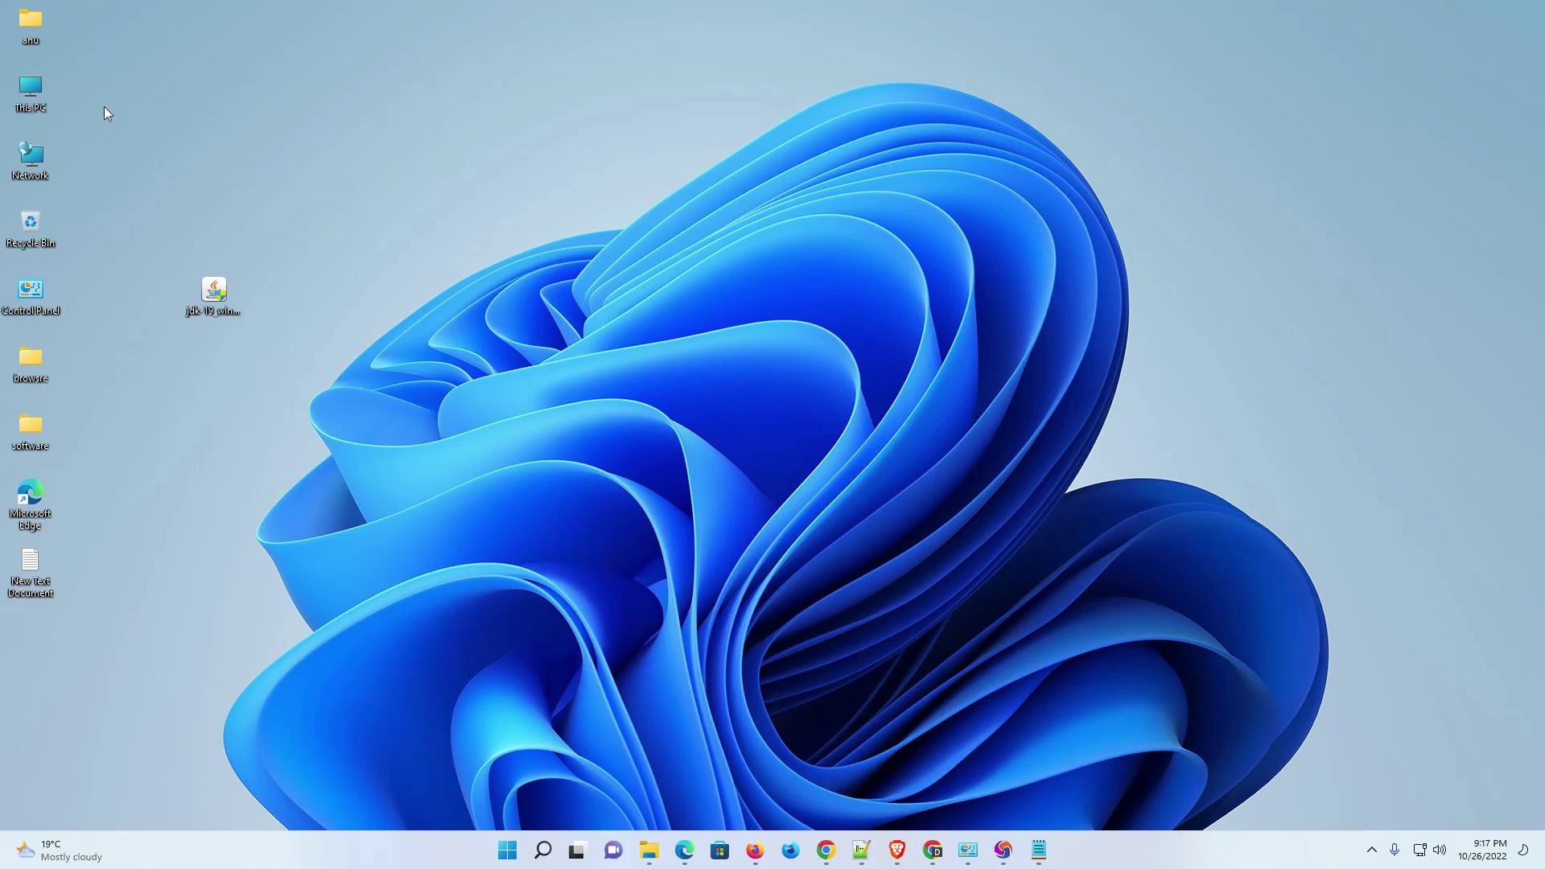
Browse from This PC through C:, Program Files, Java and jdk-19 to the bin folder.
double_click(40, 94)
left_click_drag(482, 66, 777, 152)
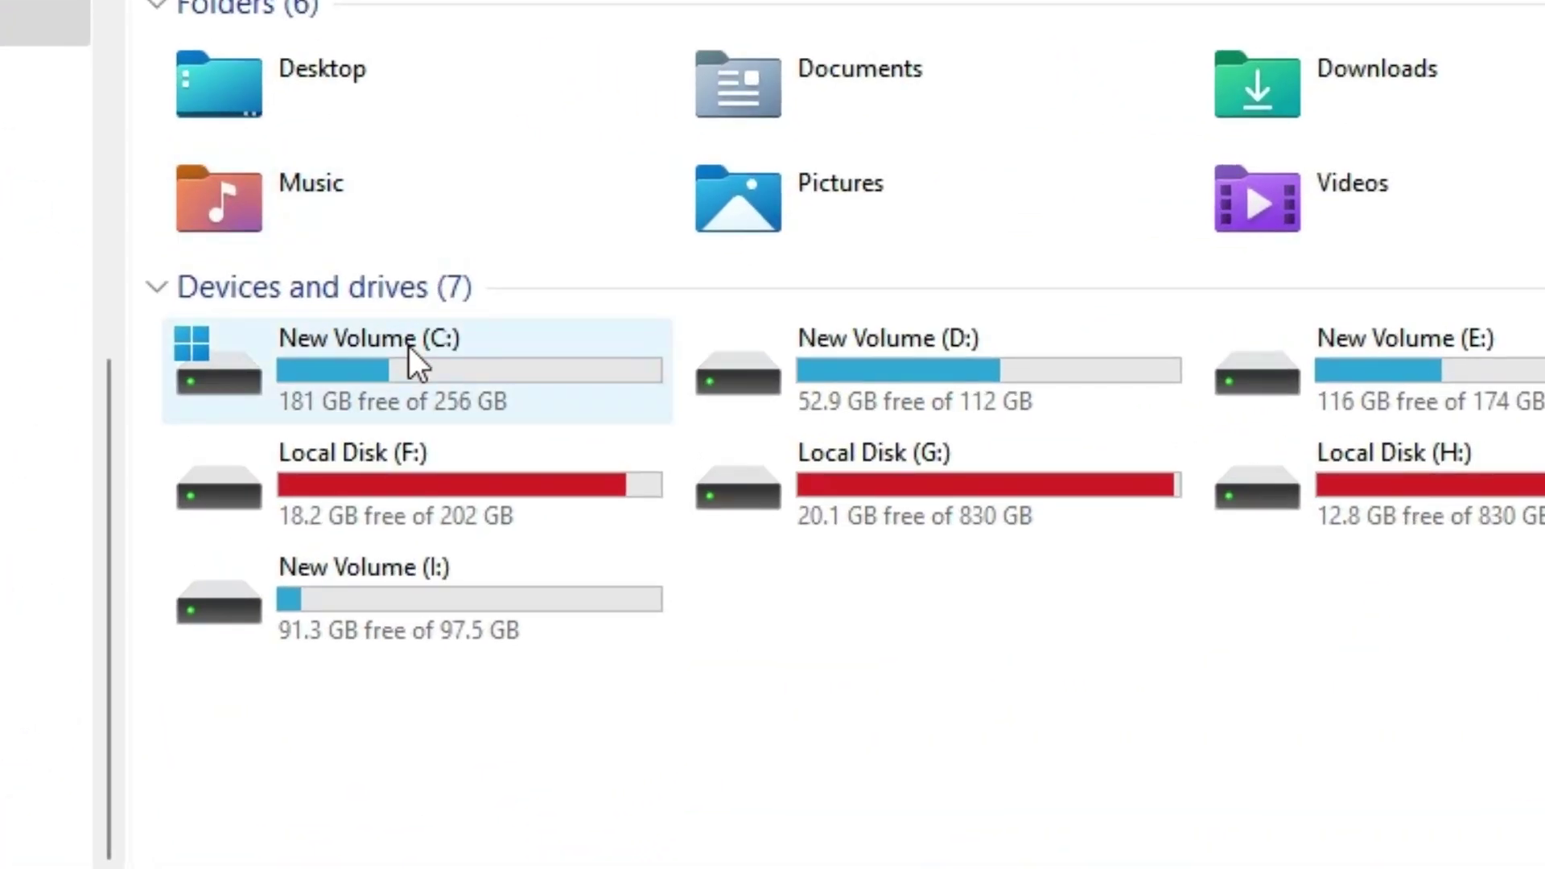
double_click(409, 348)
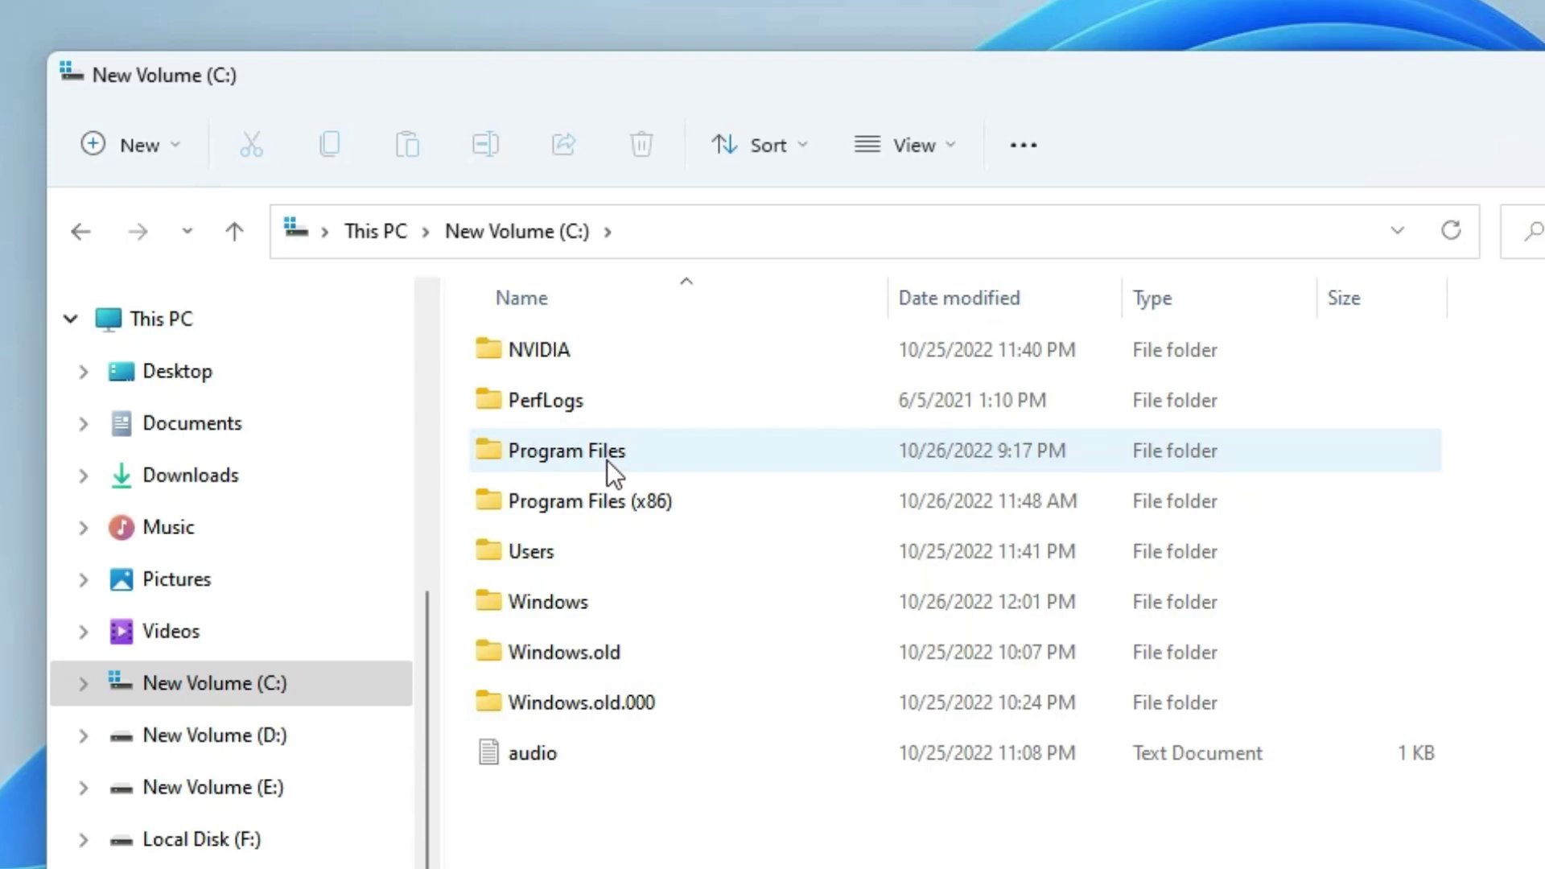
double_click(607, 460)
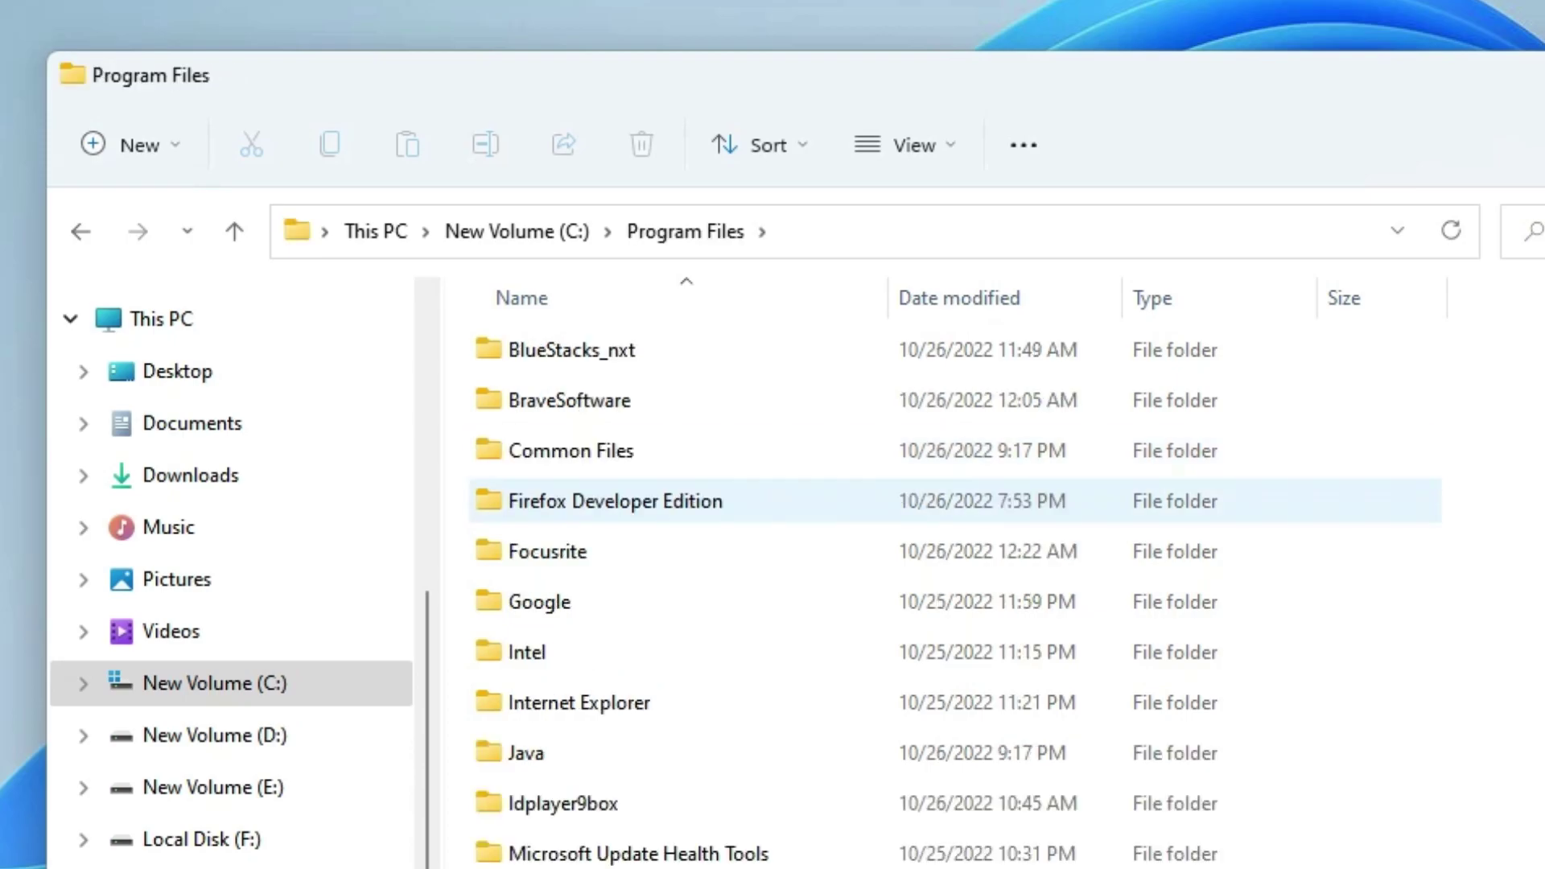
double_click(559, 742)
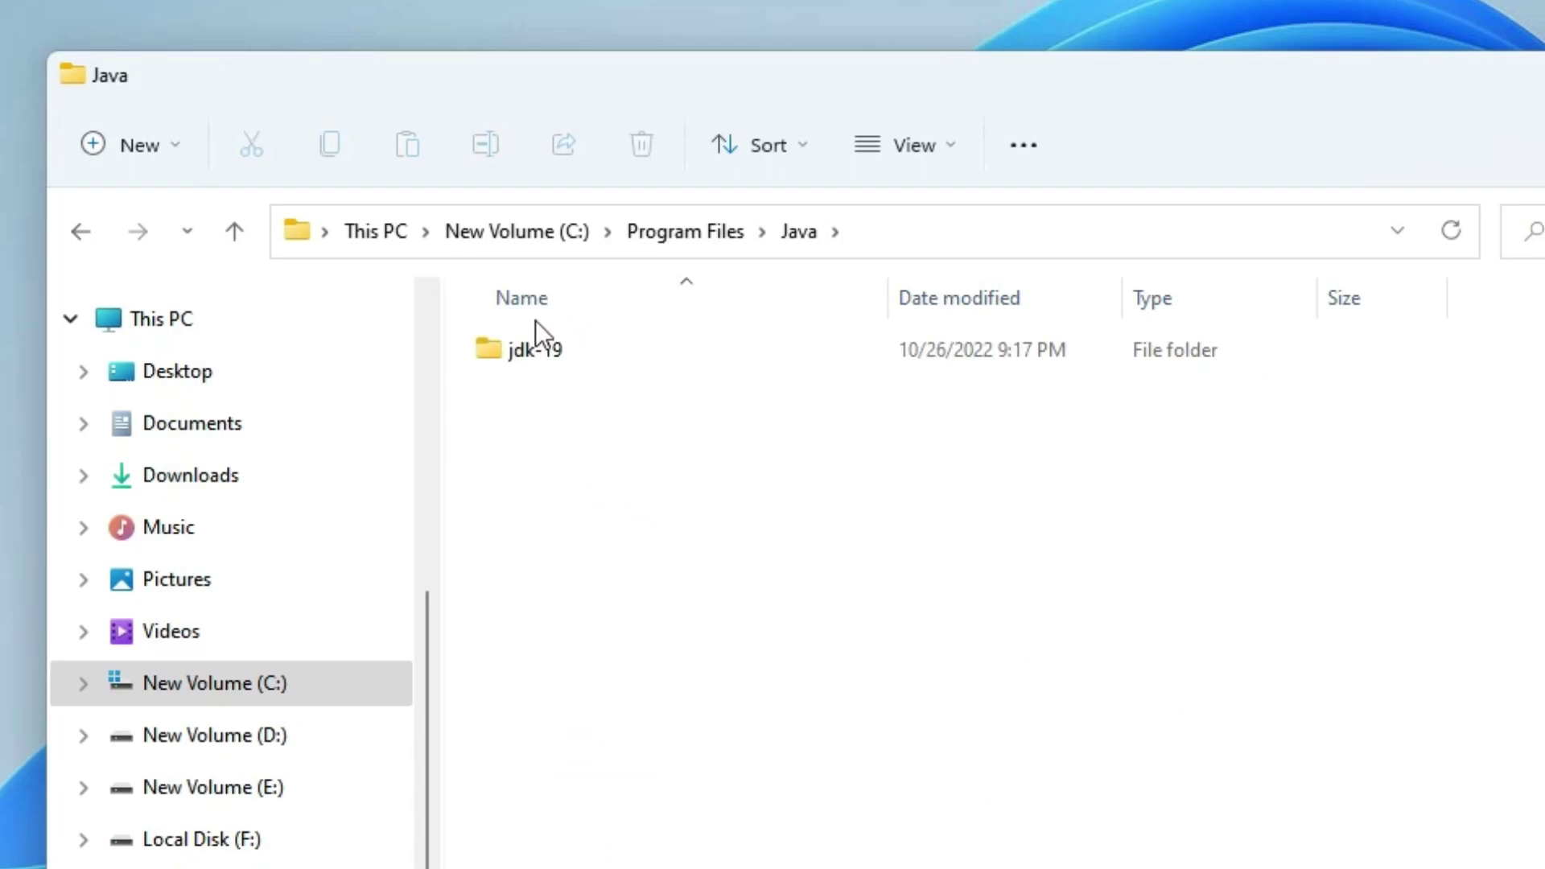
double_click(557, 361)
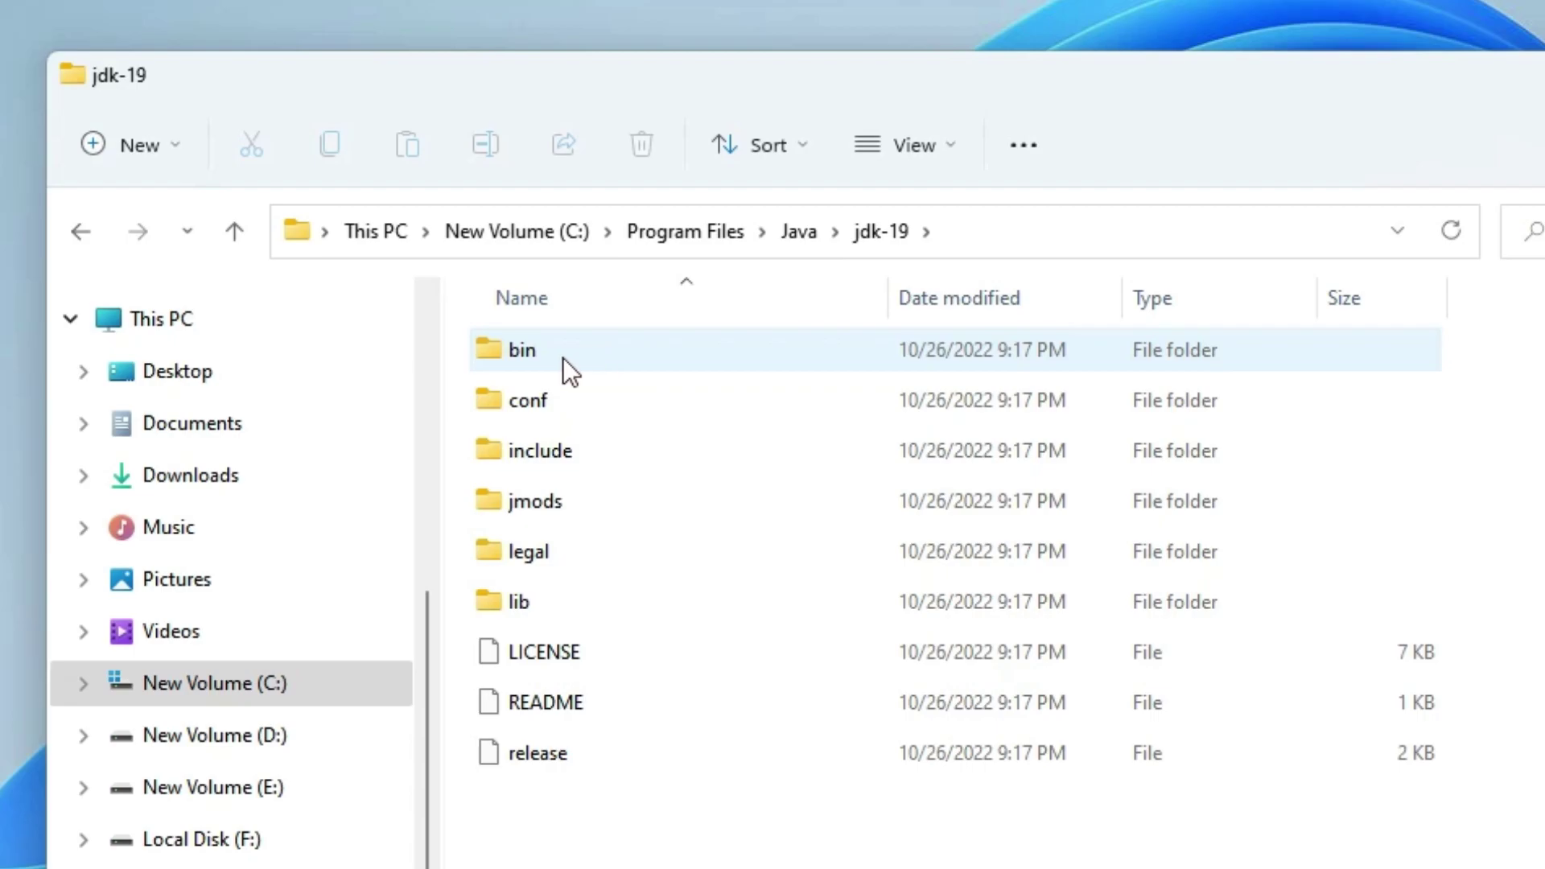
double_click(582, 345)
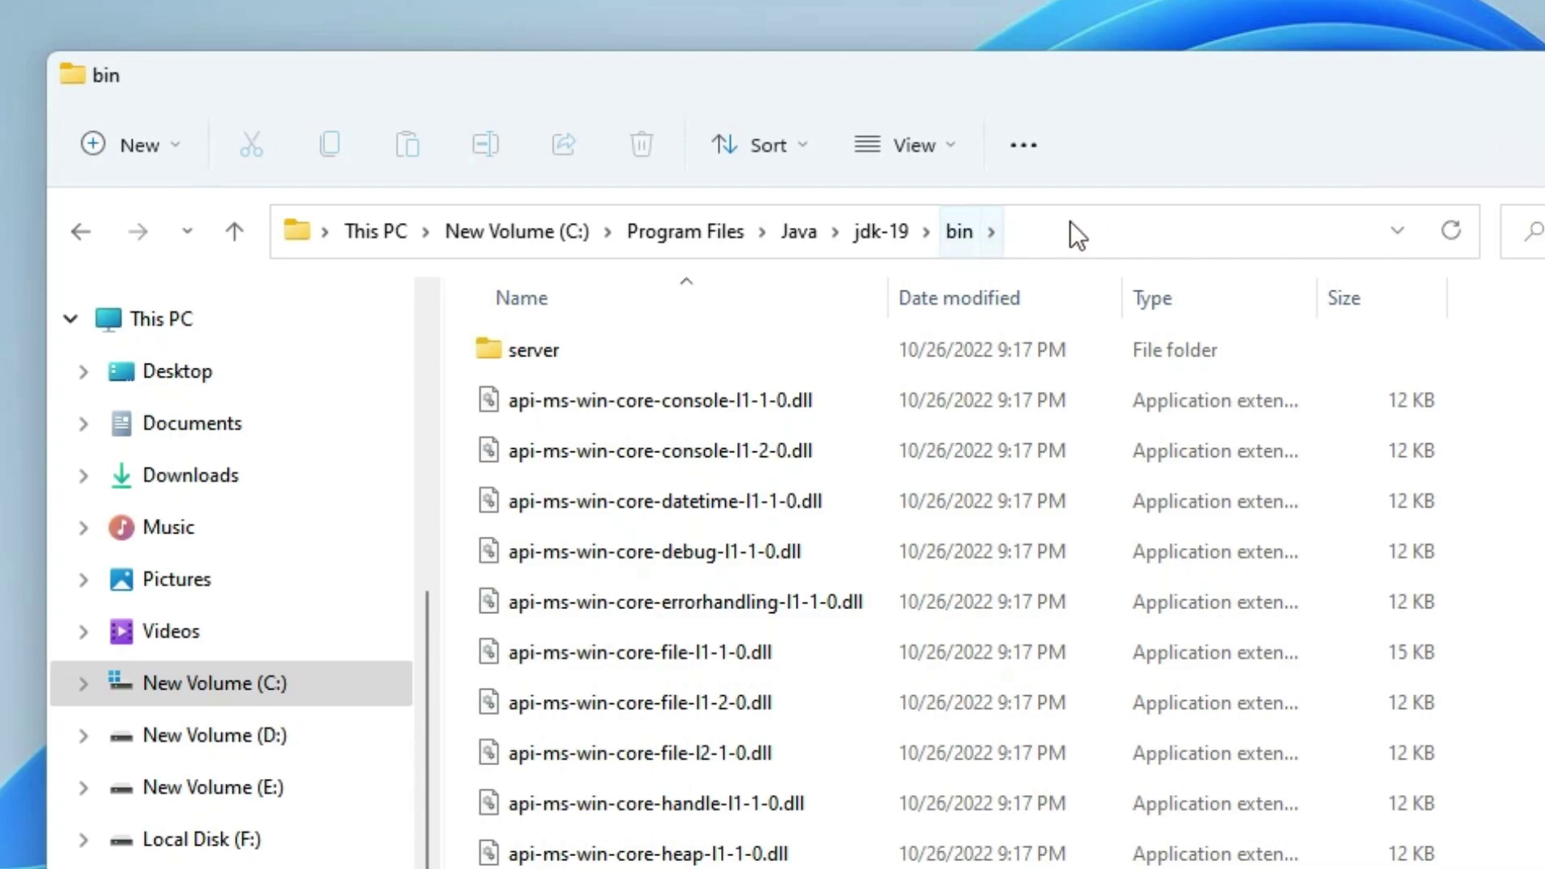
Copy the address path C:\Program Files\Java\jdk-19\bin and show the desktop.
left_click(1099, 230)
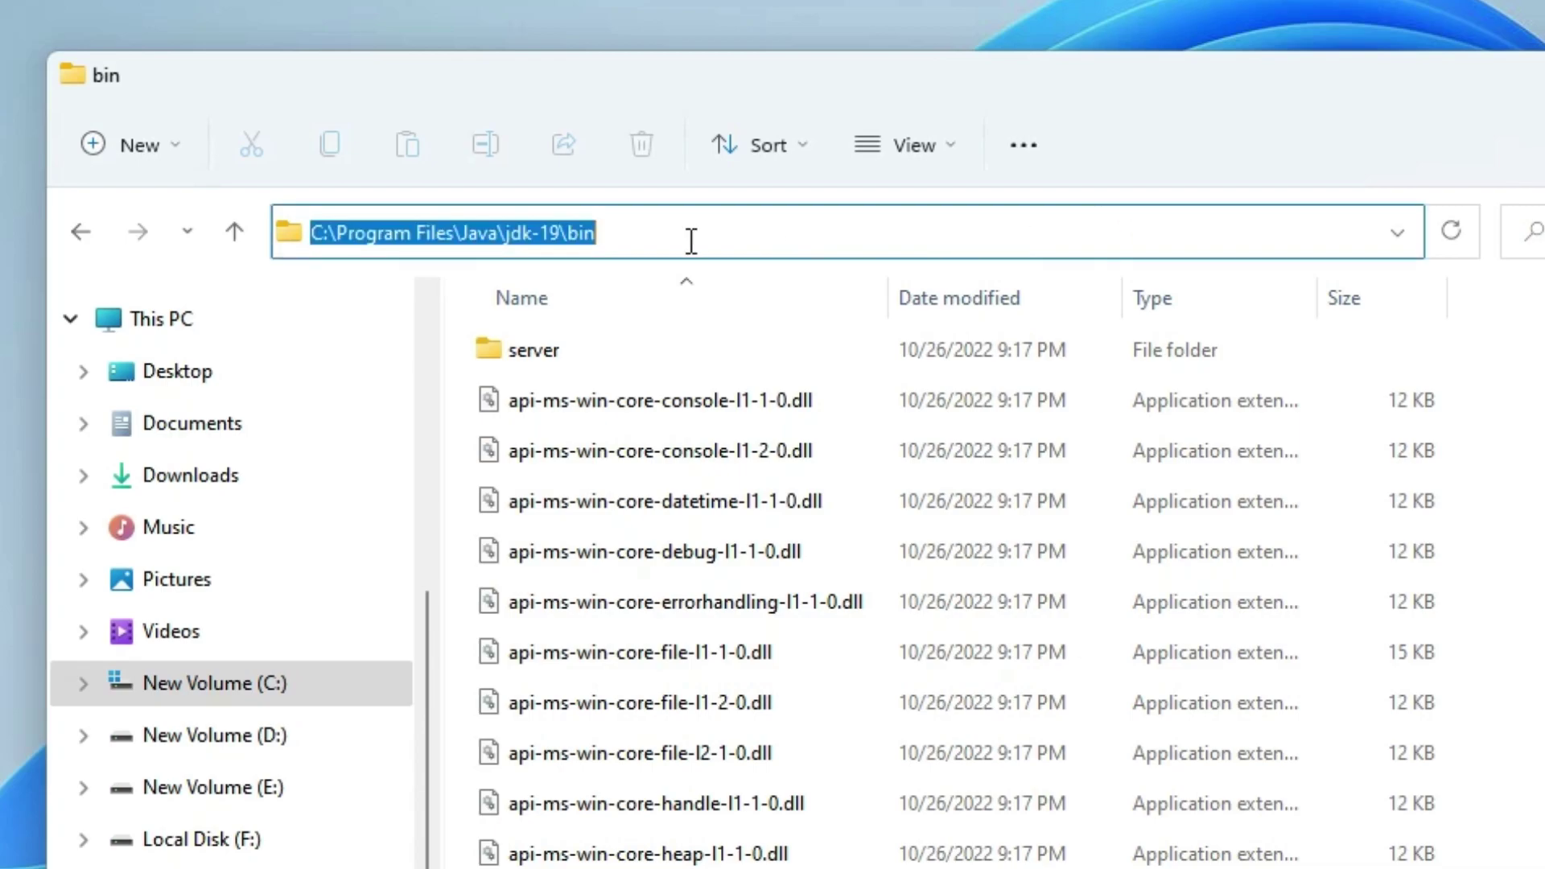
left_click(807, 235)
left_click_drag(784, 235, 302, 240)
left_click_drag(648, 228, 283, 228)
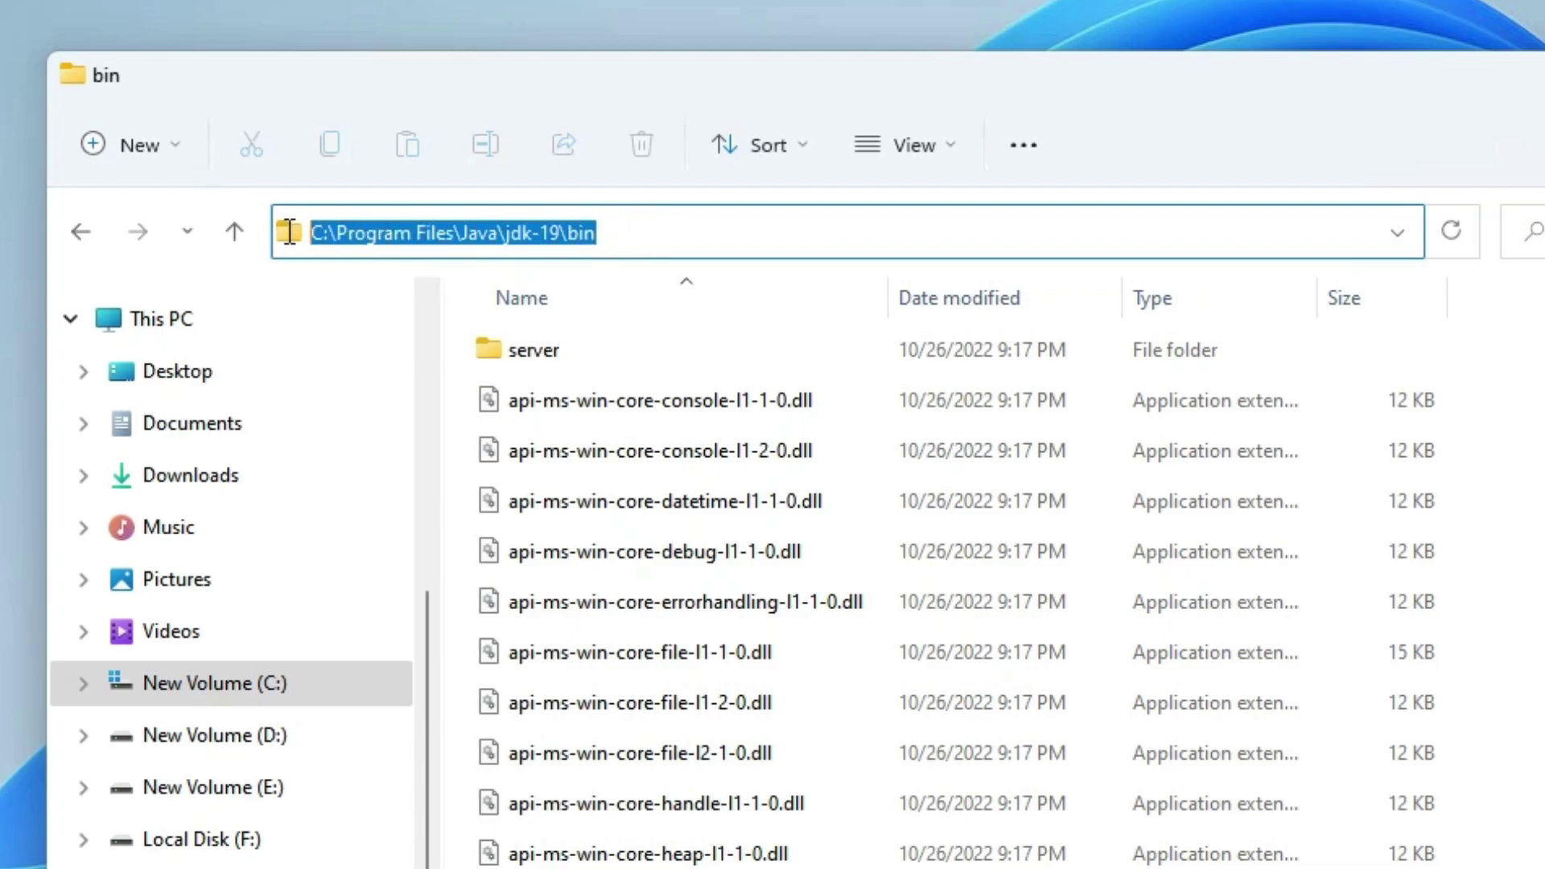
right_click(423, 232)
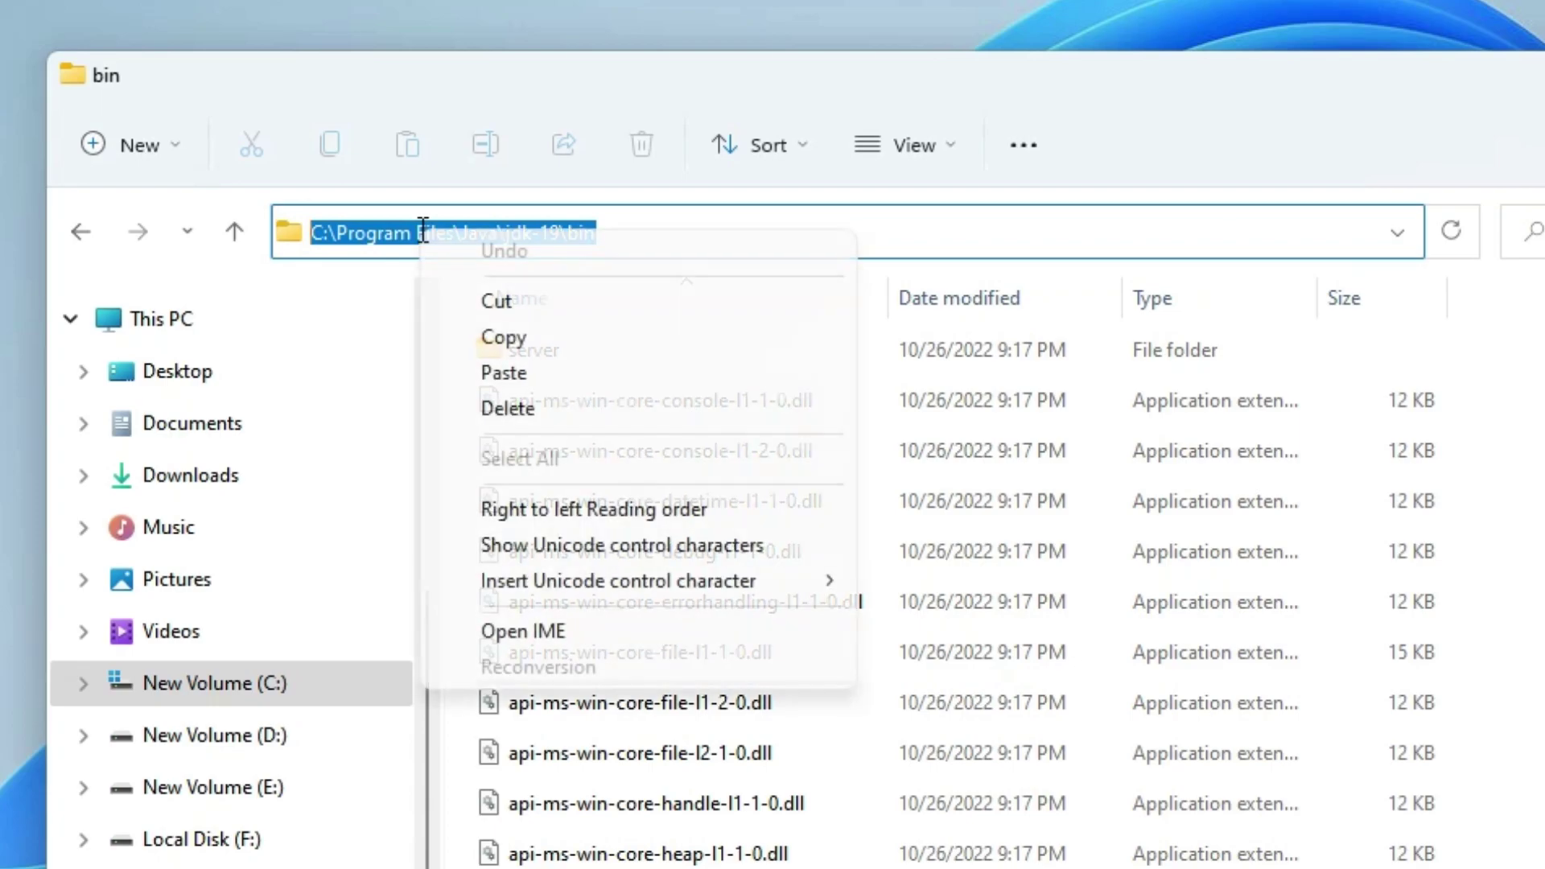
left_click(549, 343)
key("super+d")
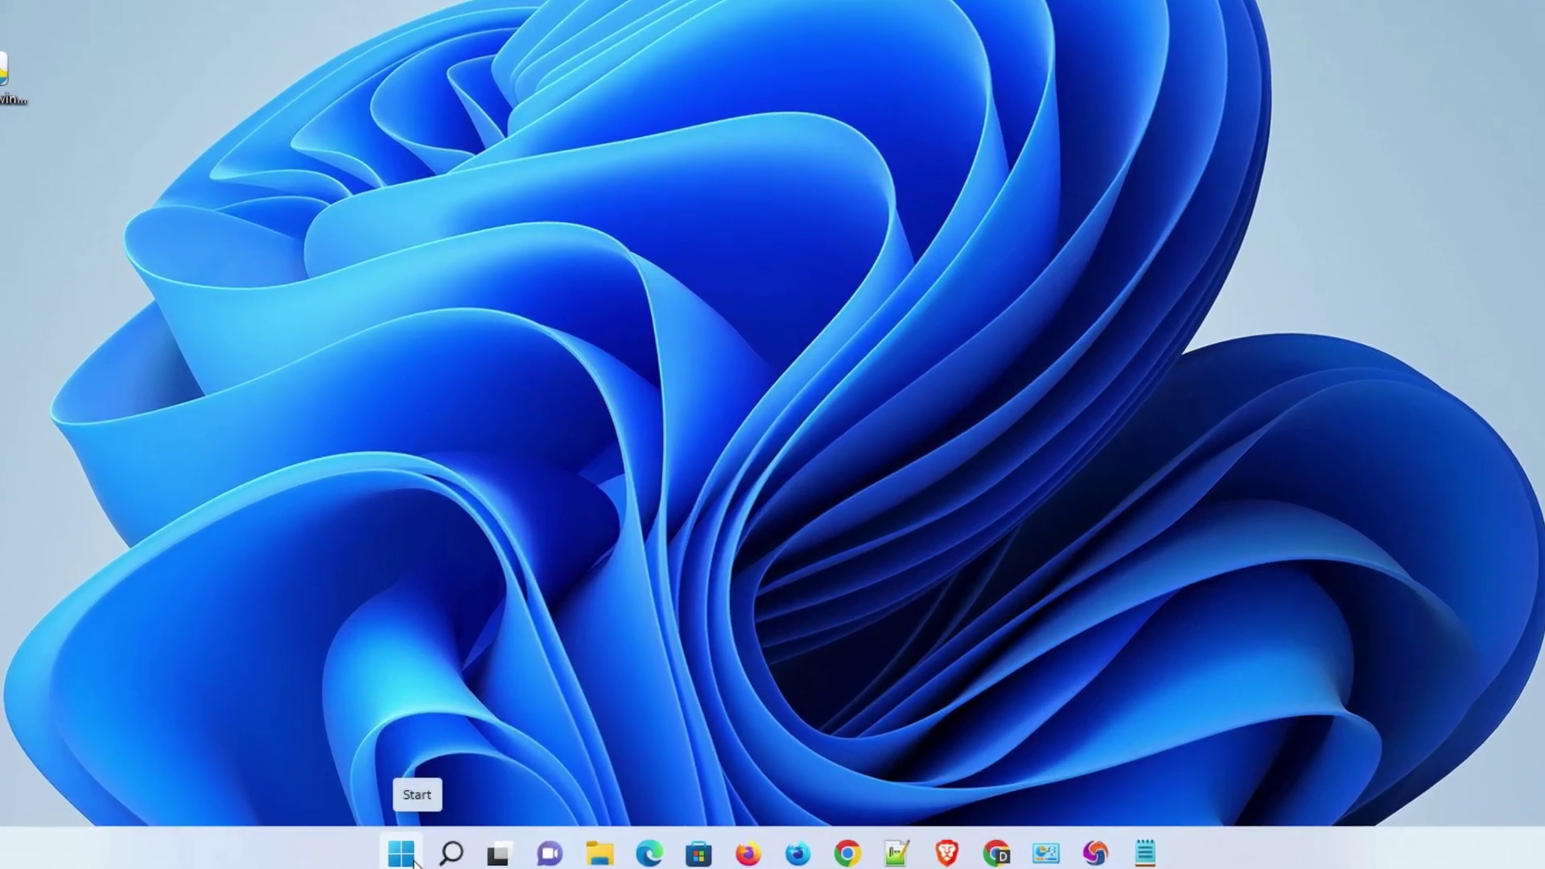
Search 'en' to open Edit the system environment variables, then its Environment Variables dialog.
left_click(403, 853)
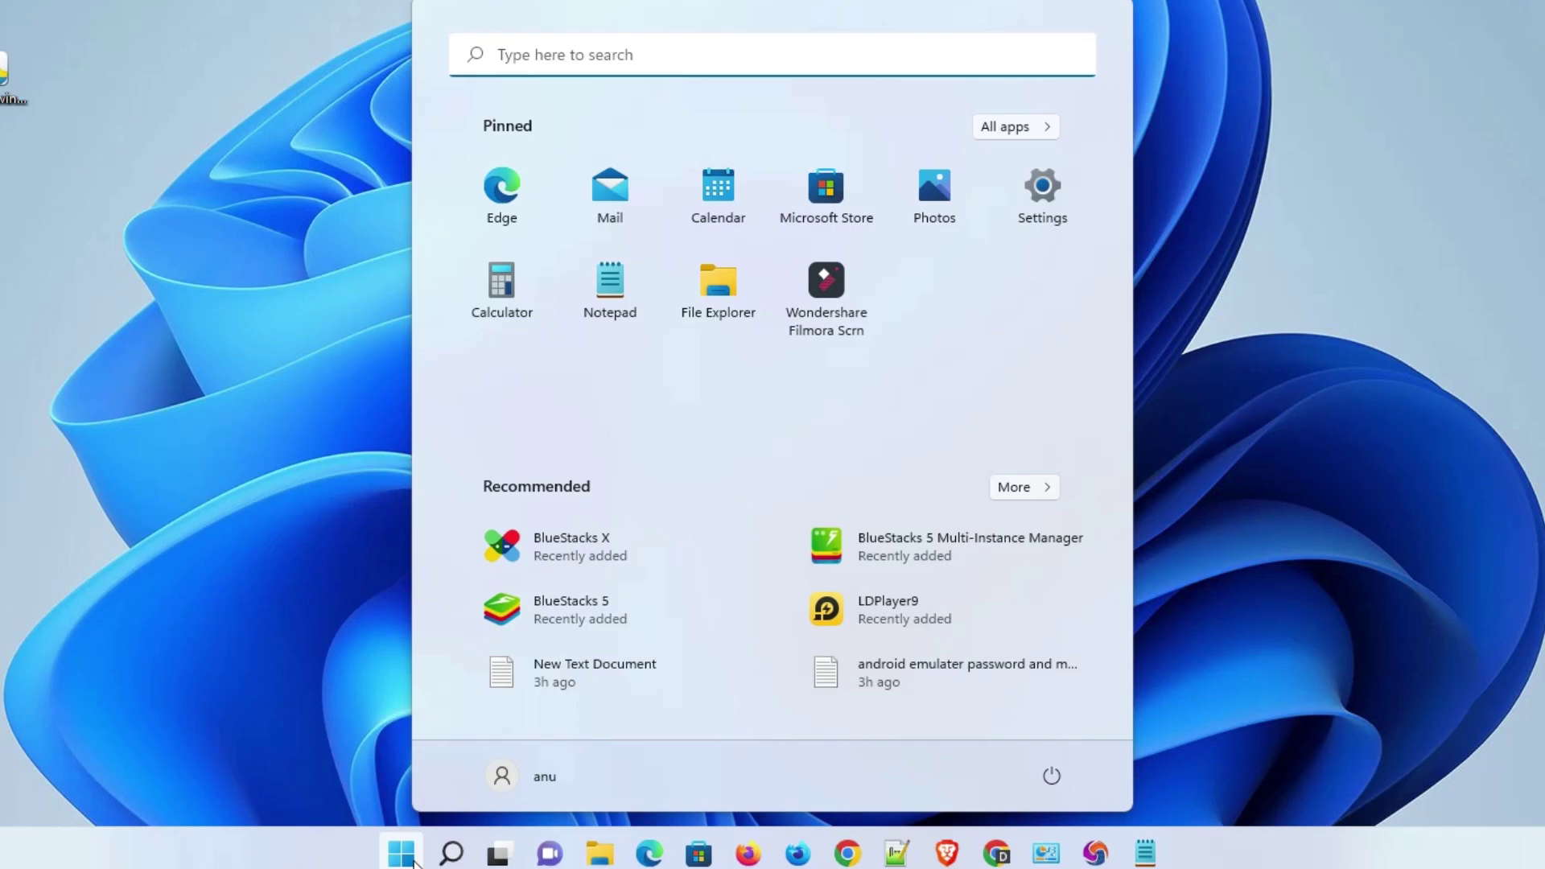
type("en")
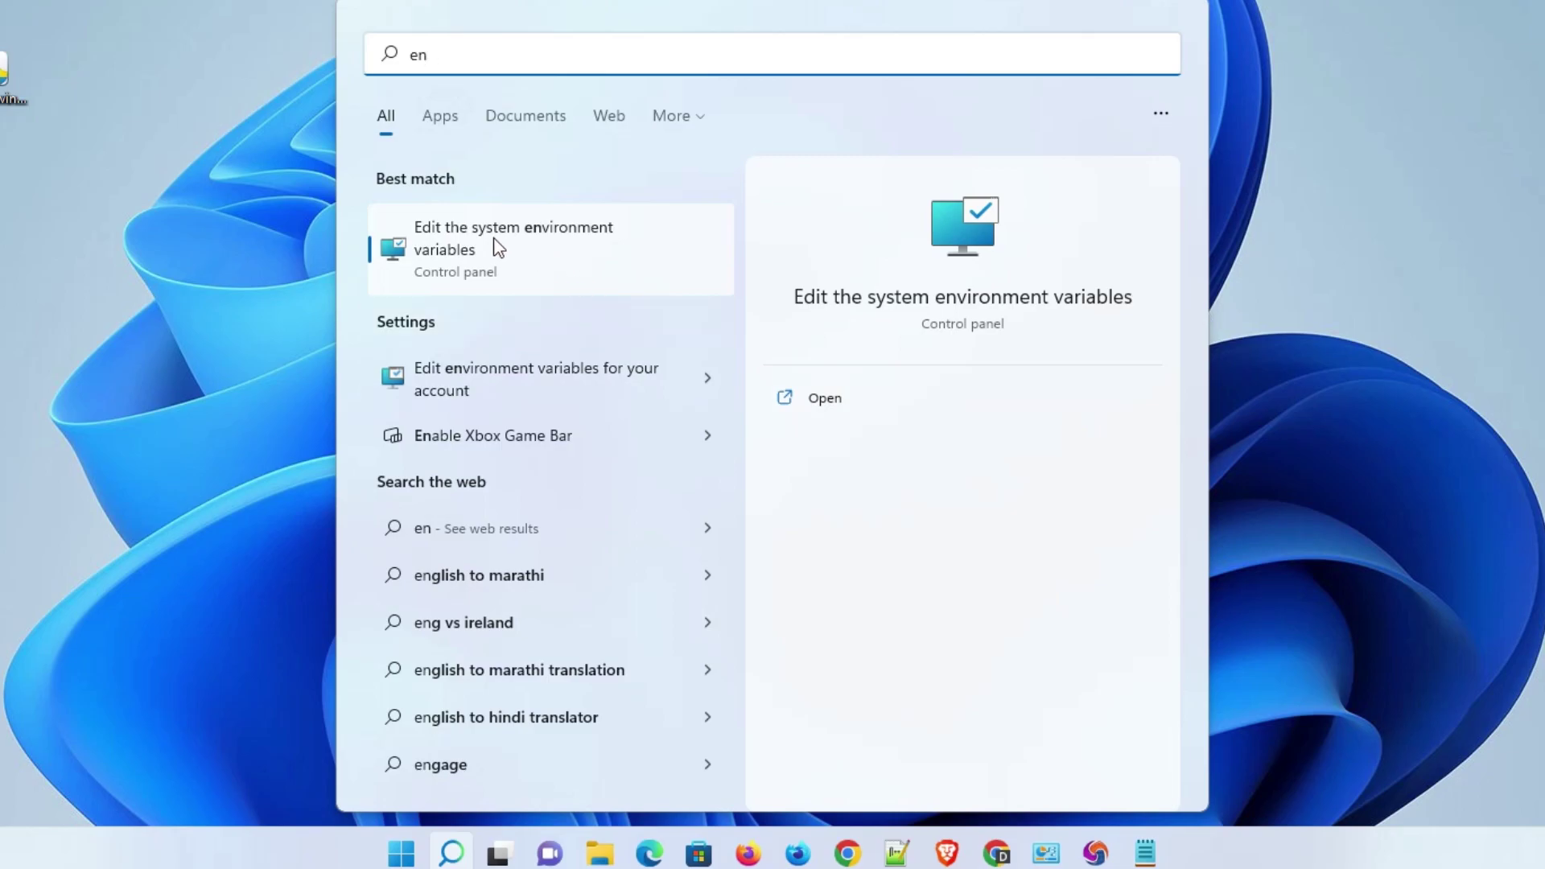
left_click(559, 243)
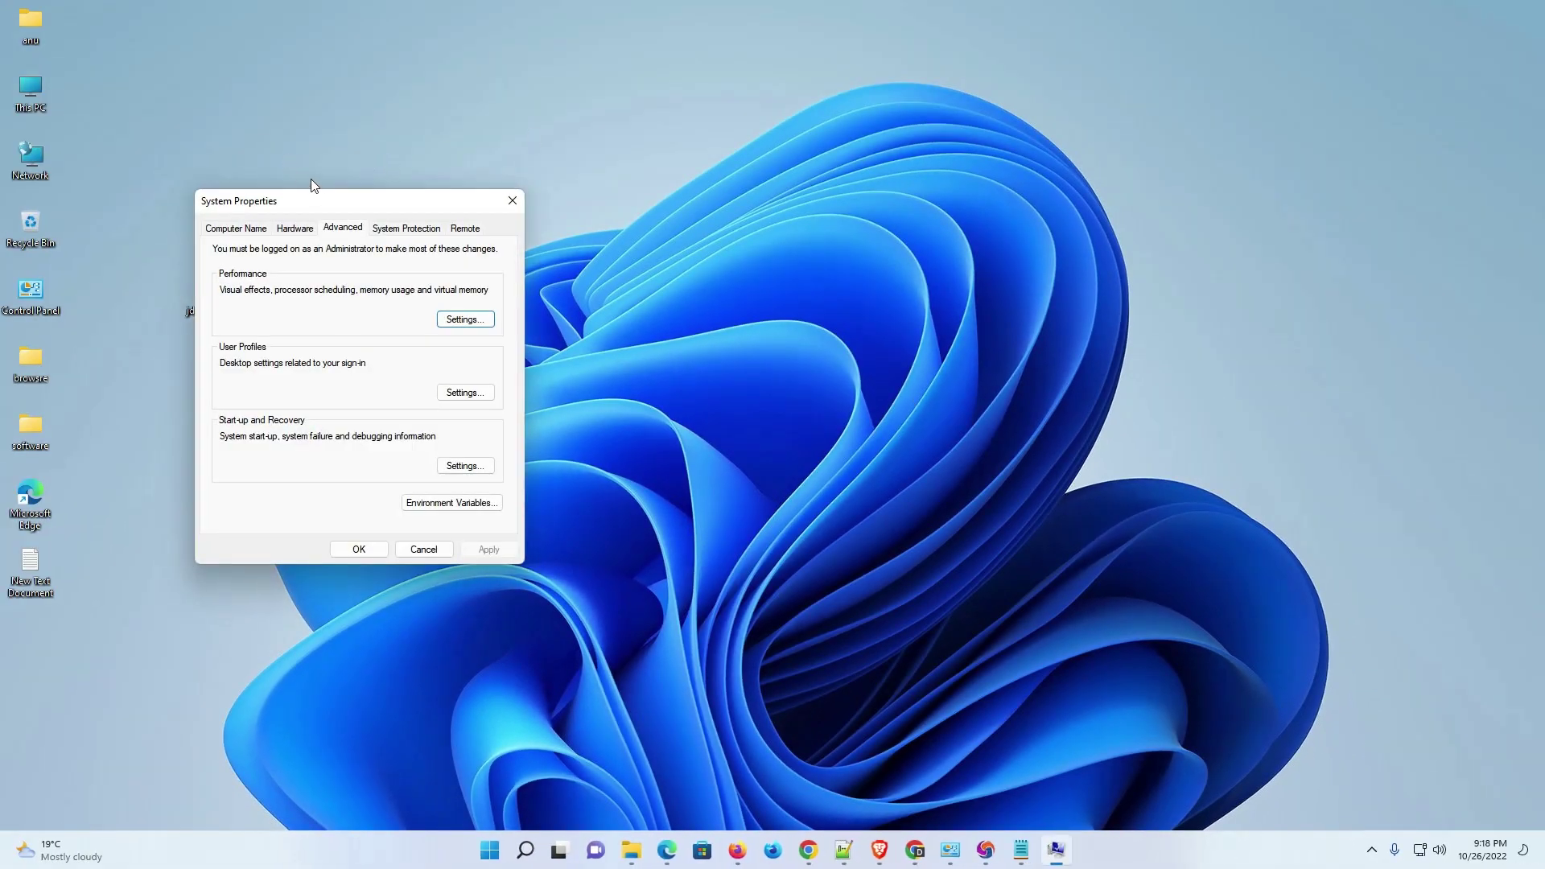
left_click_drag(315, 201, 603, 239)
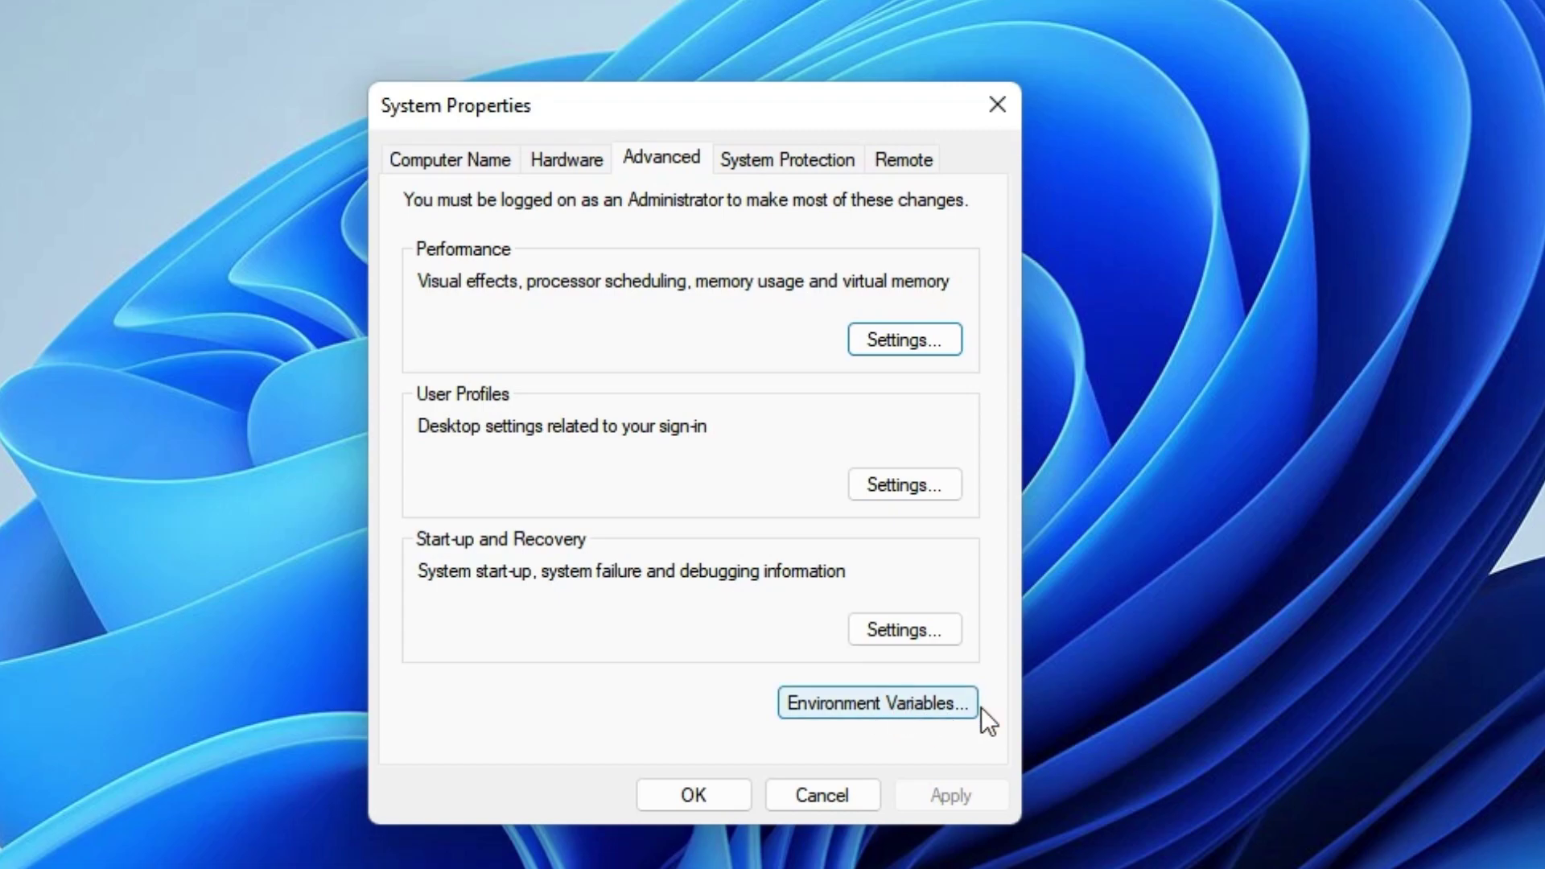
left_click(882, 703)
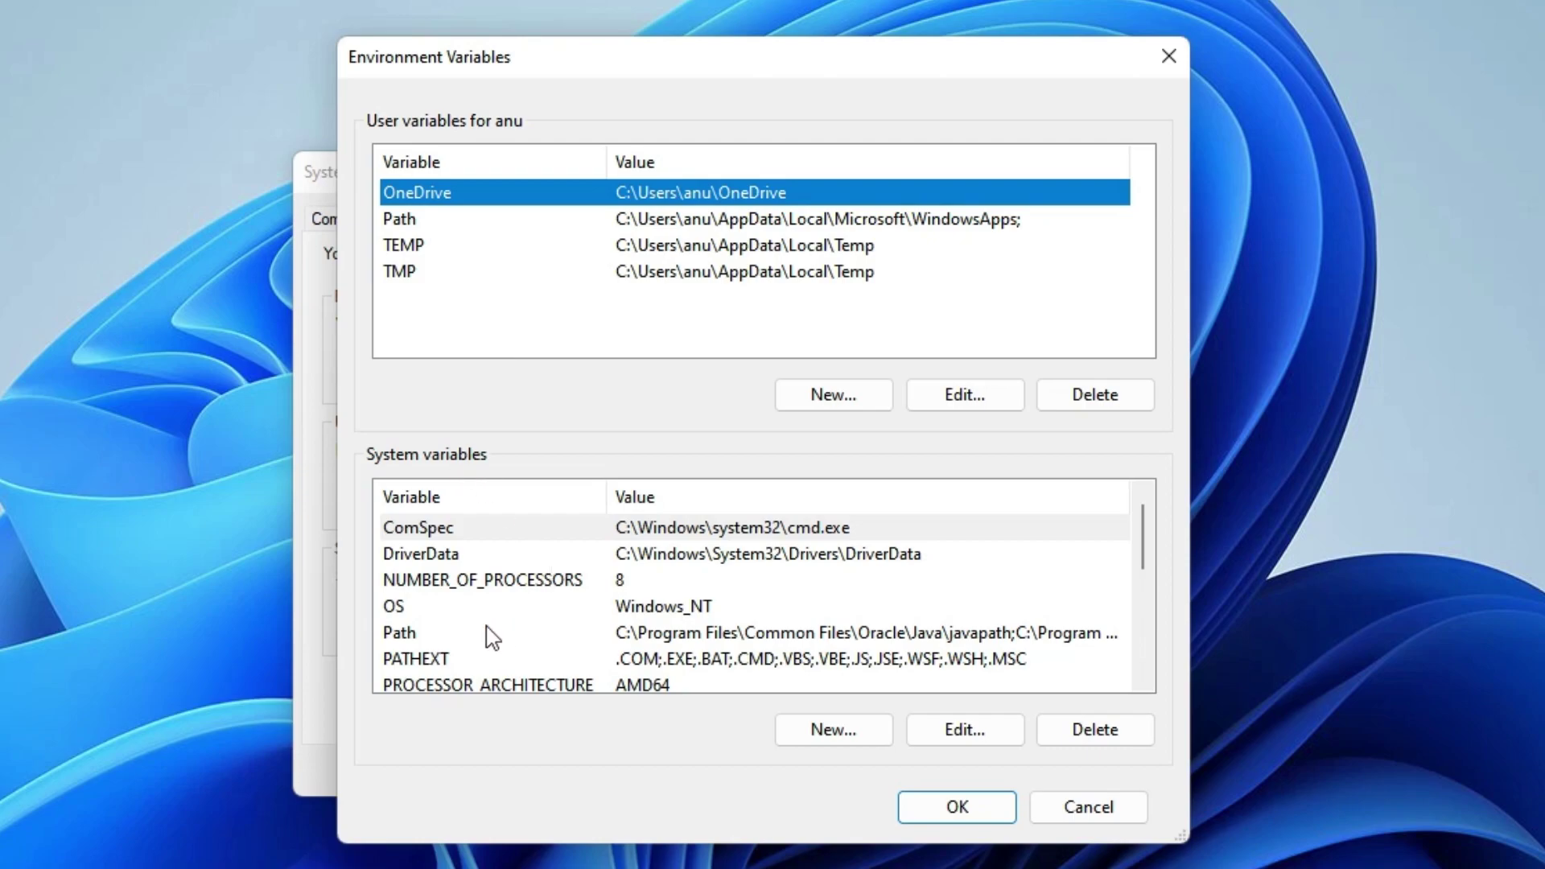
Add the pasted C:\Program Files\Java\jdk-19\bin as a new system Path entry and save it.
left_click(406, 635)
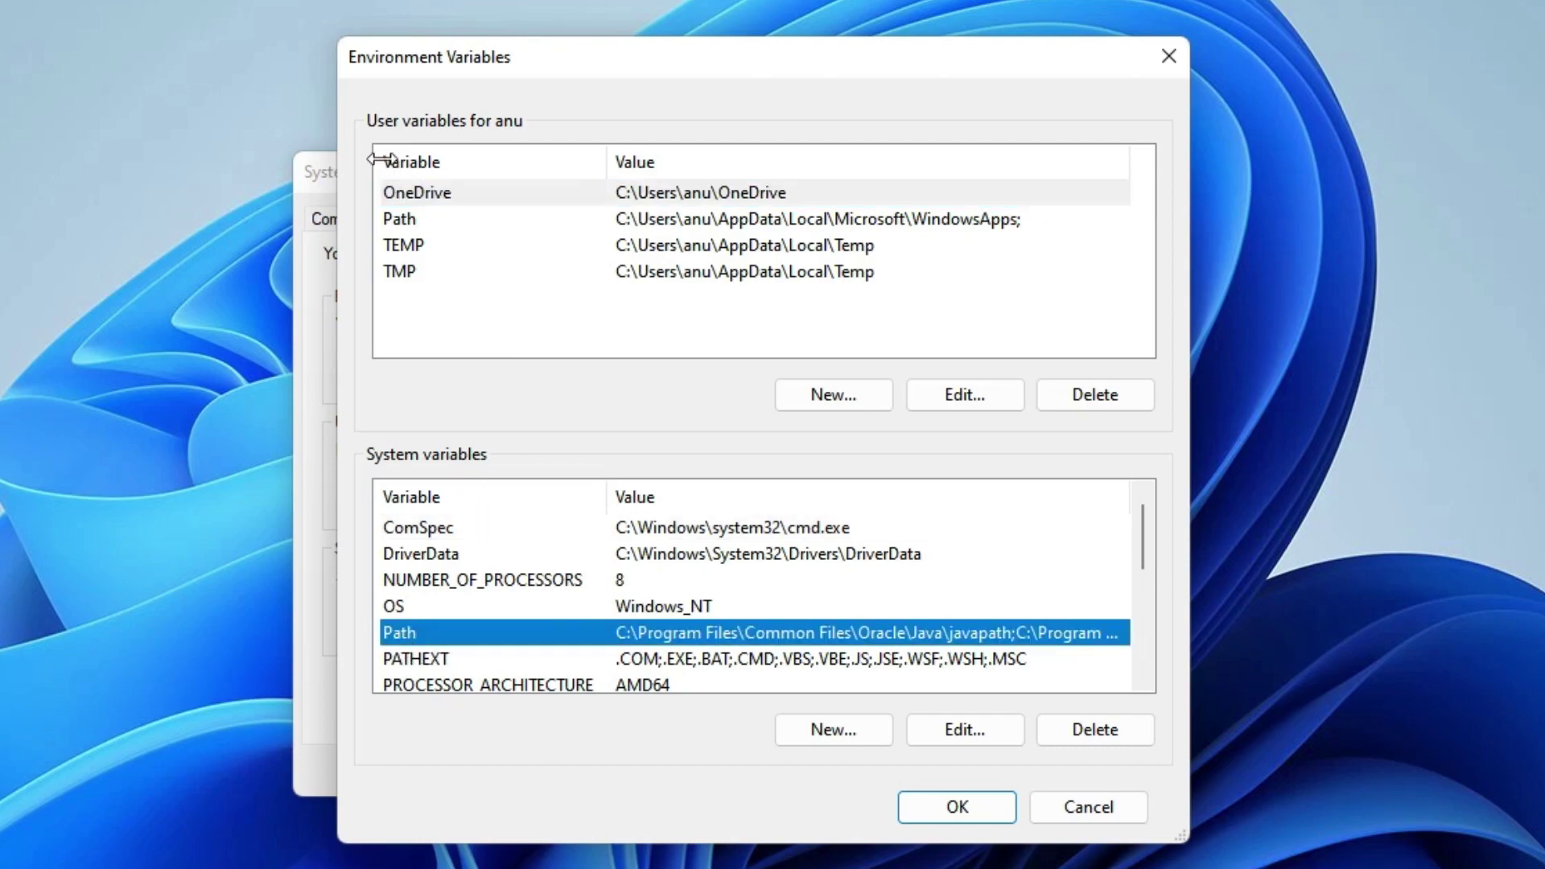
left_click(965, 730)
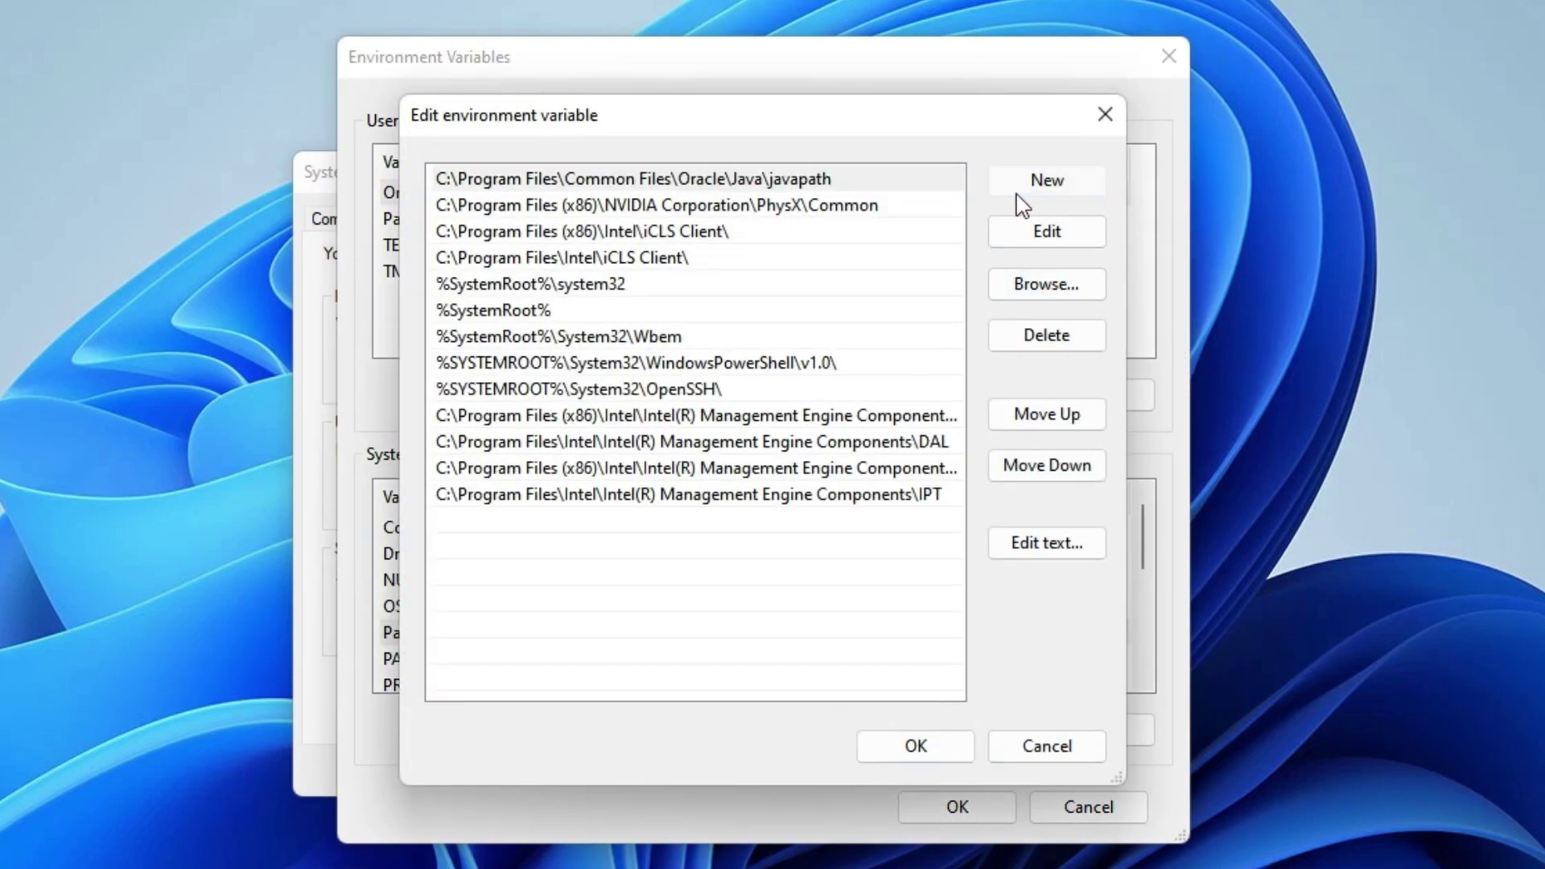
left_click(1019, 197)
right_click(455, 520)
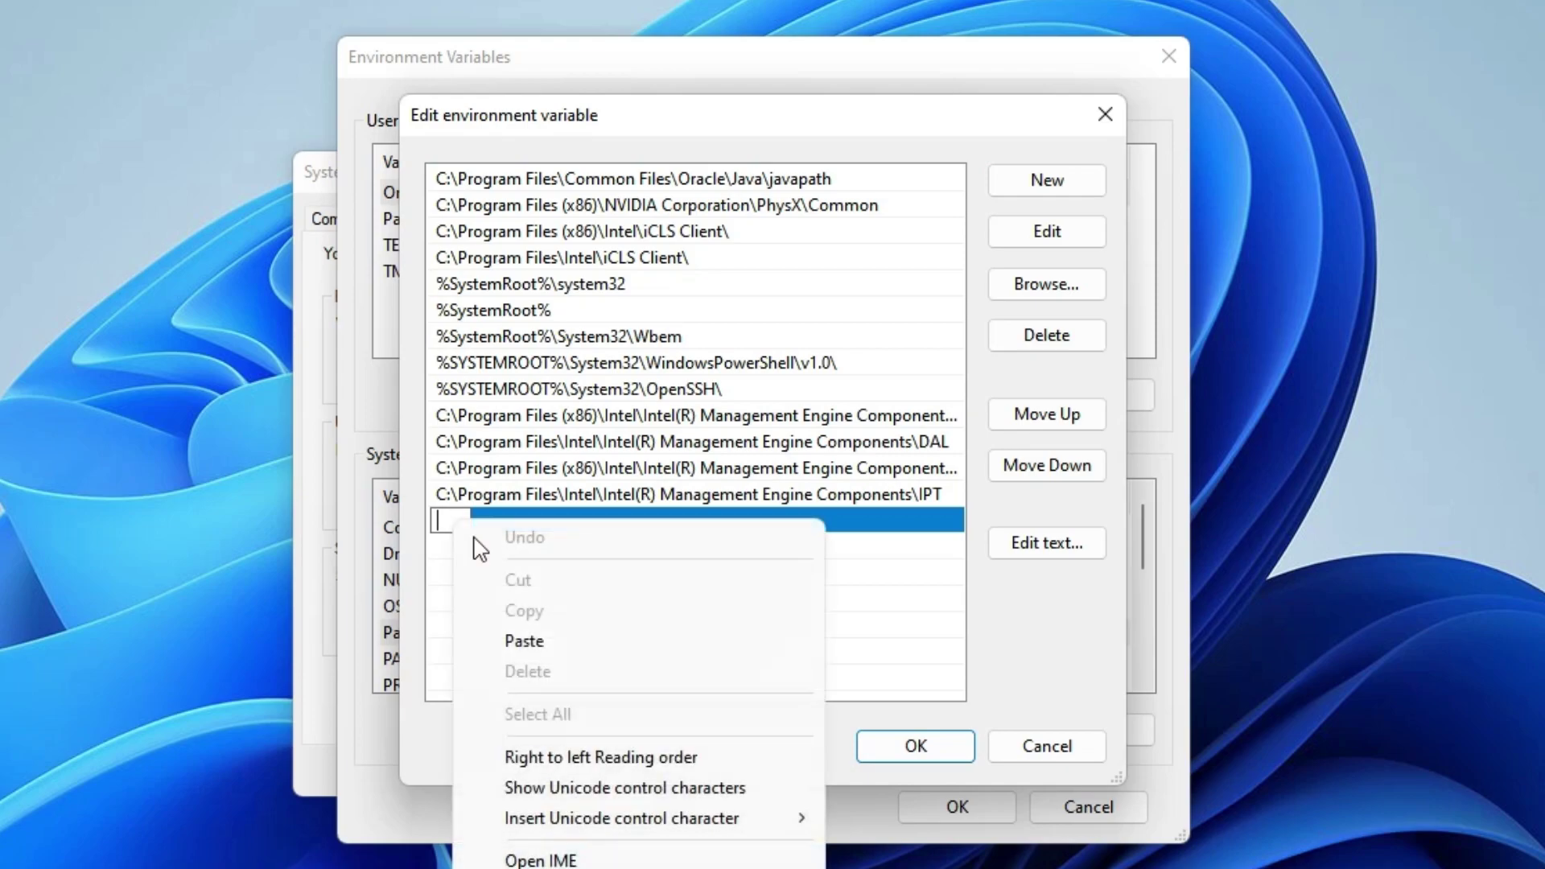
left_click(552, 642)
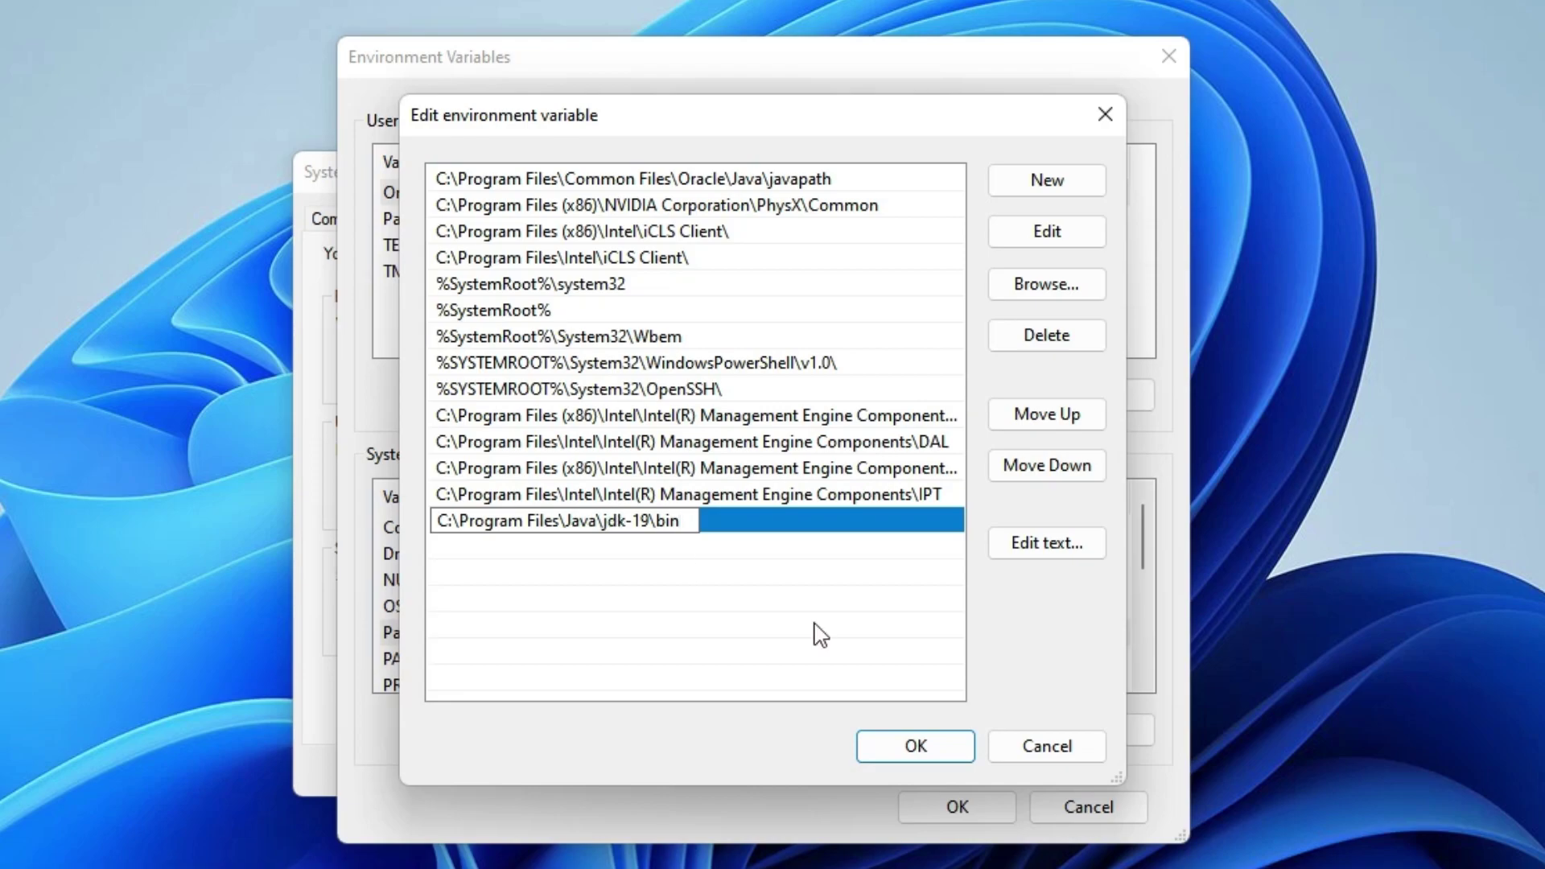
left_click(857, 665)
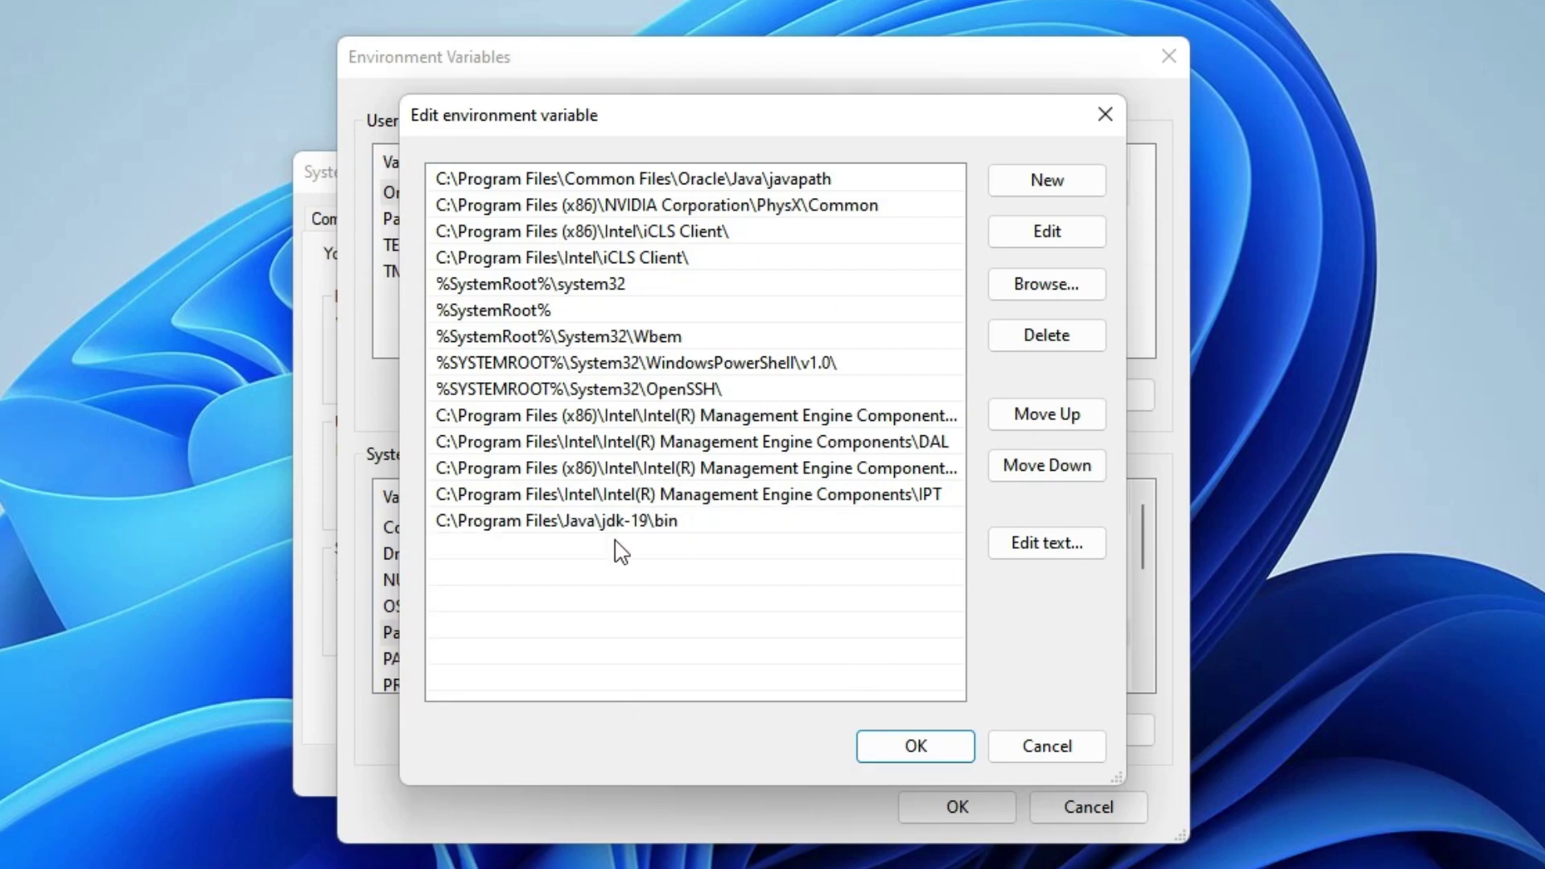
left_click(915, 743)
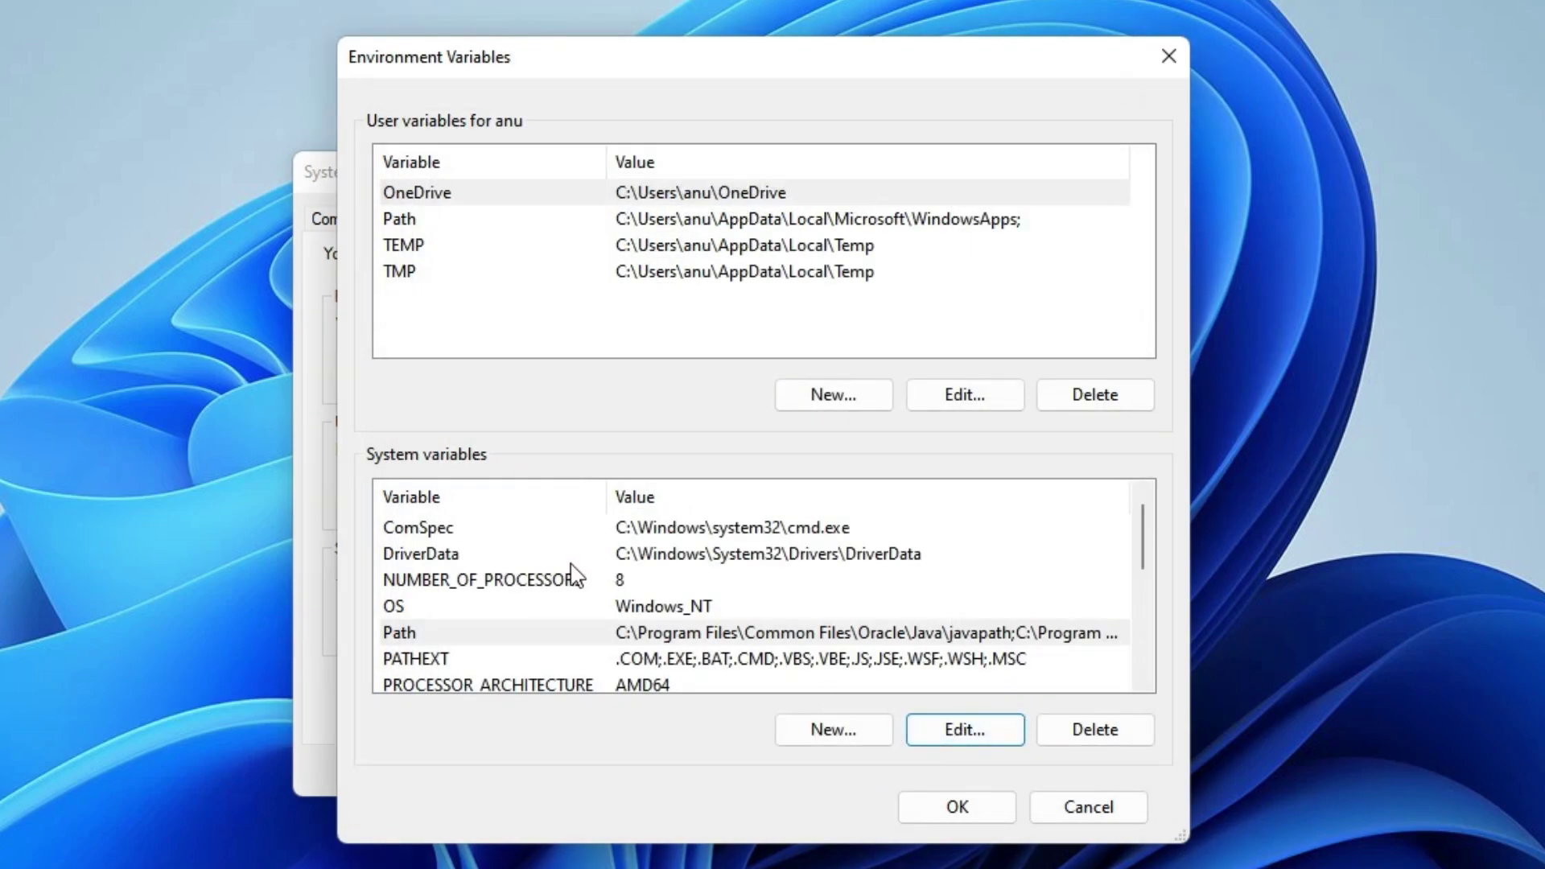
Start a new system variable named JAVA_HOME, correcting the mistyped JAVAAHOME.
left_click(866, 741)
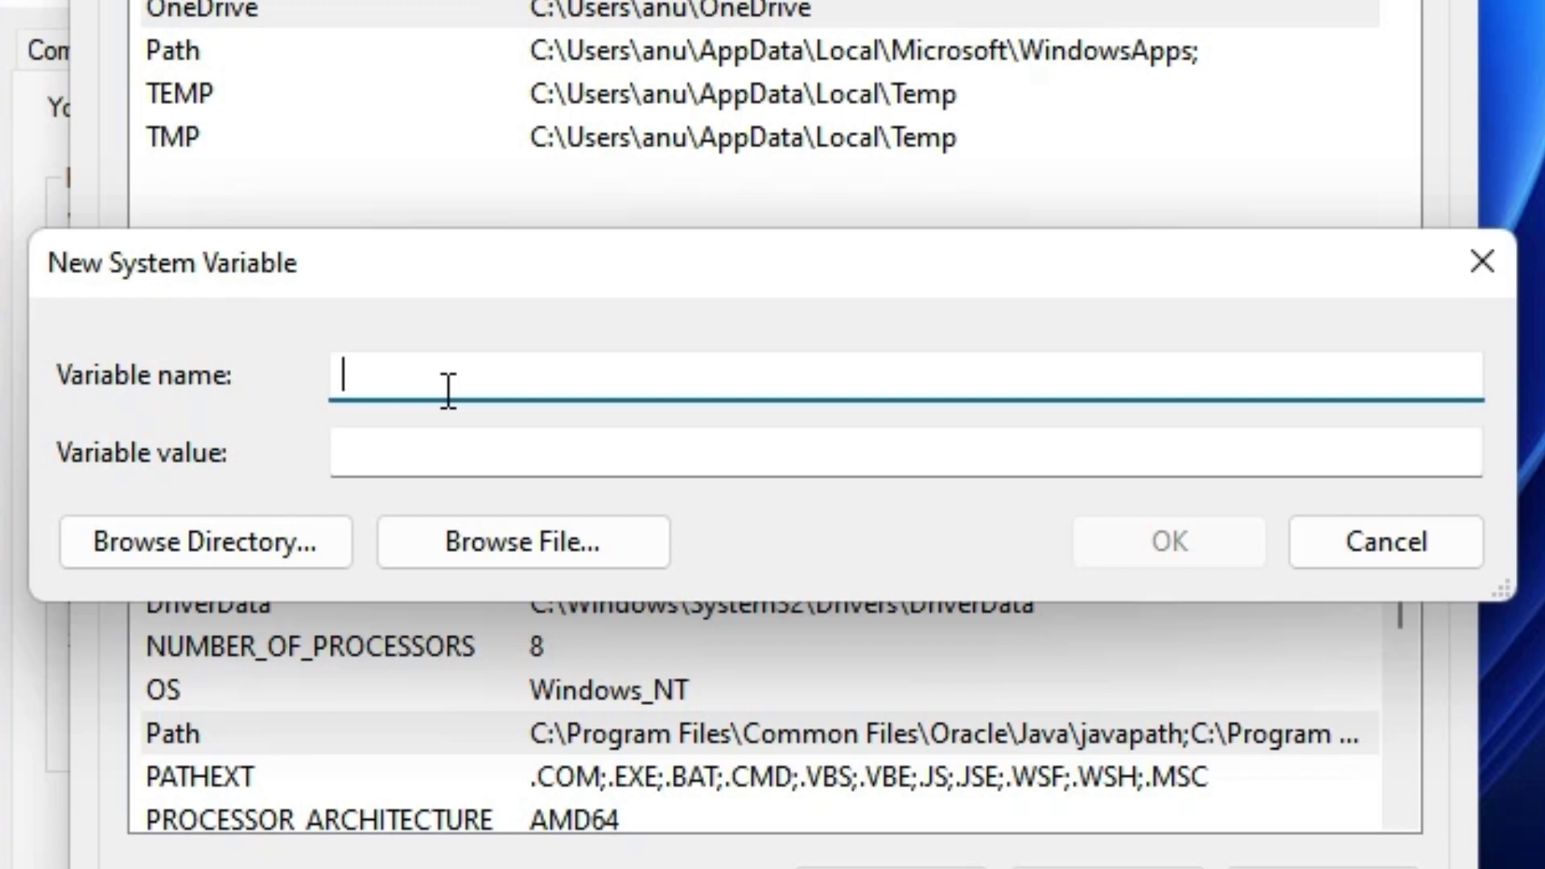
type("JAVAAH")
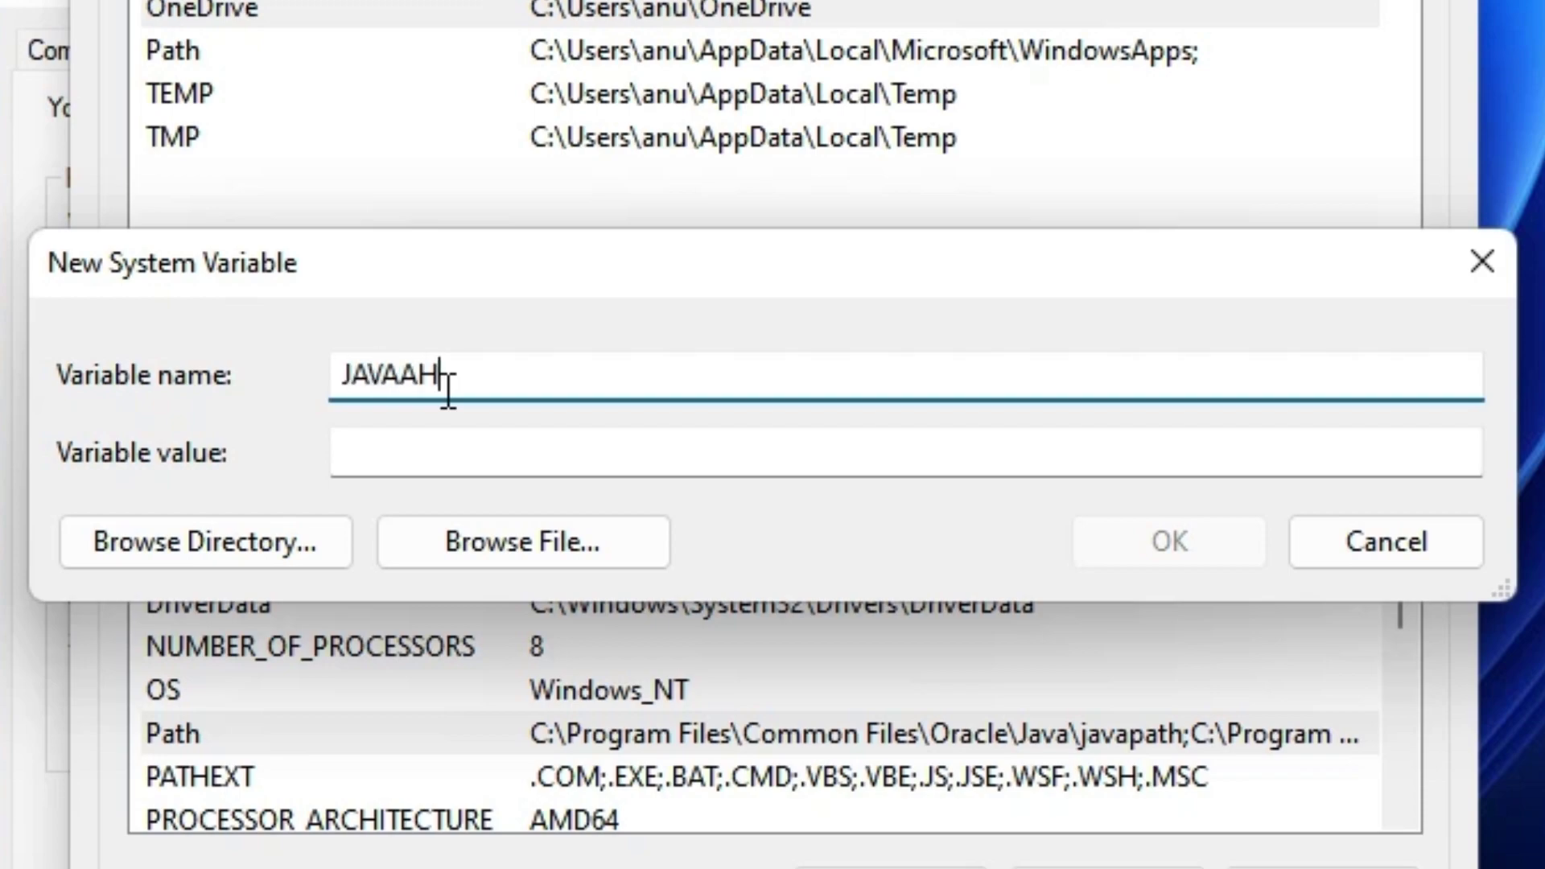
type("OME")
left_click_drag(420, 375, 459, 375)
key("Left")
key("BackSpace")
type("_")
key("Left")
key("Left")
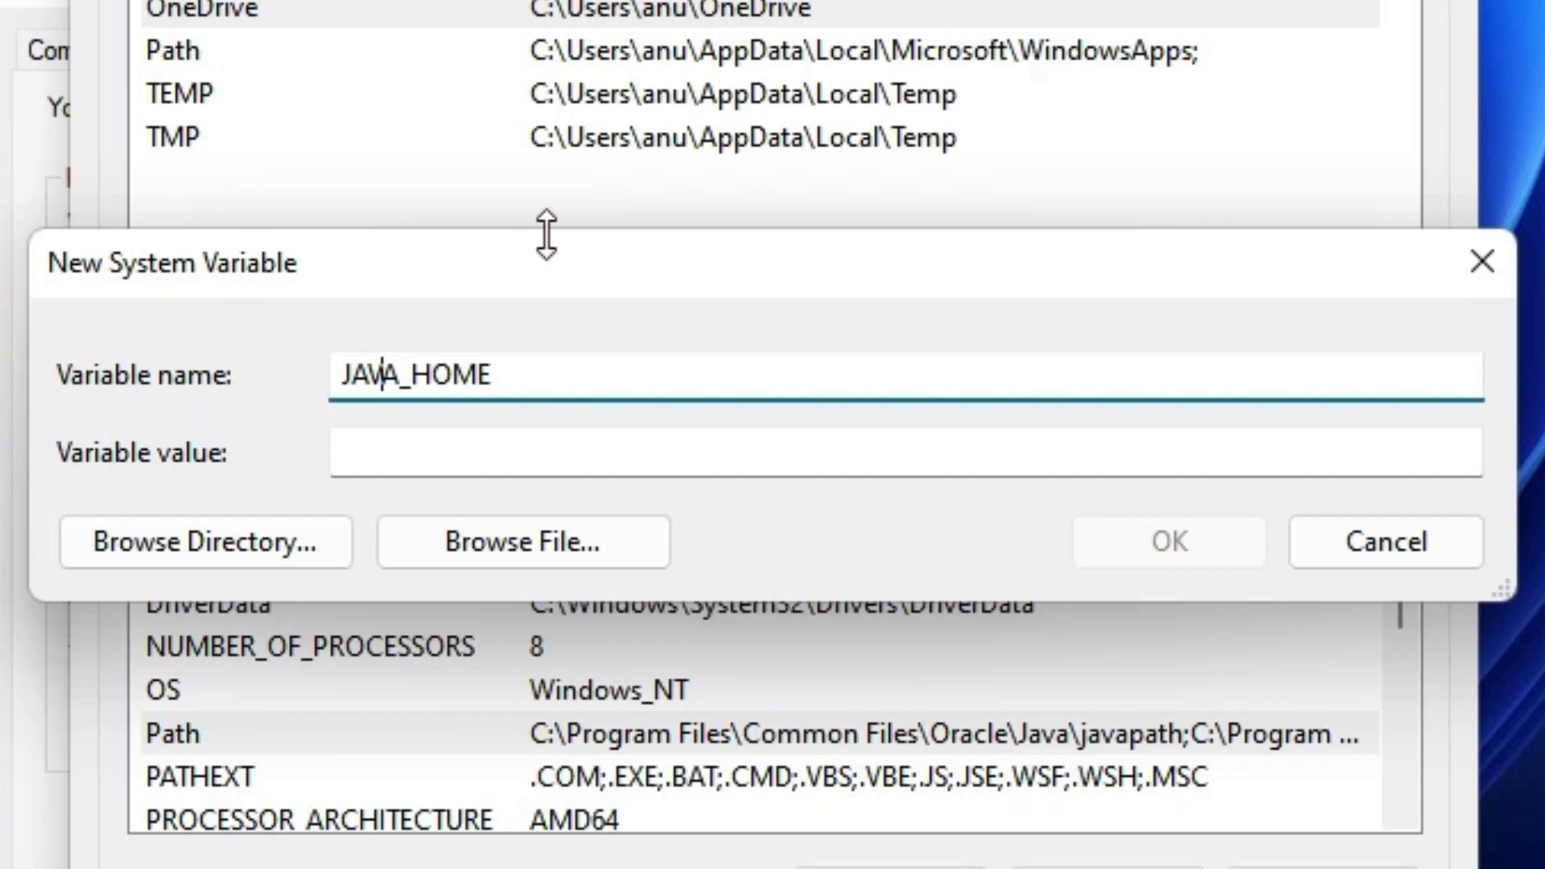
key("Right")
key("Right")
key("Right")
key("Right")
key("Right")
key("Right")
Set its value to C:\Program Files\Java\jdk-19 by pasting the bin path and trimming bin.
left_click(504, 472)
right_click(501, 463)
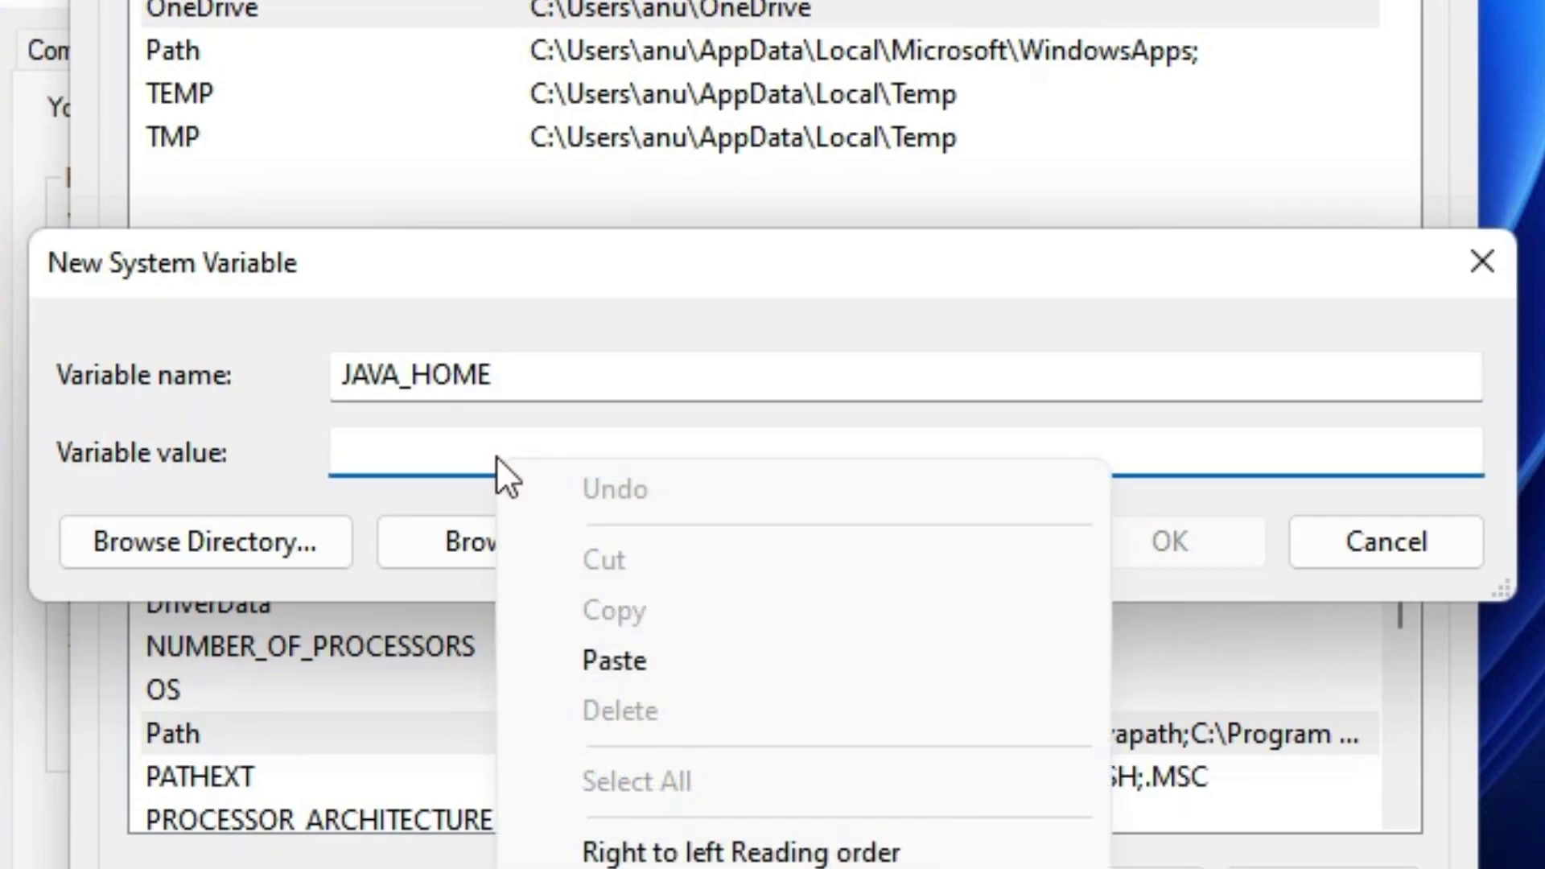
left_click(649, 659)
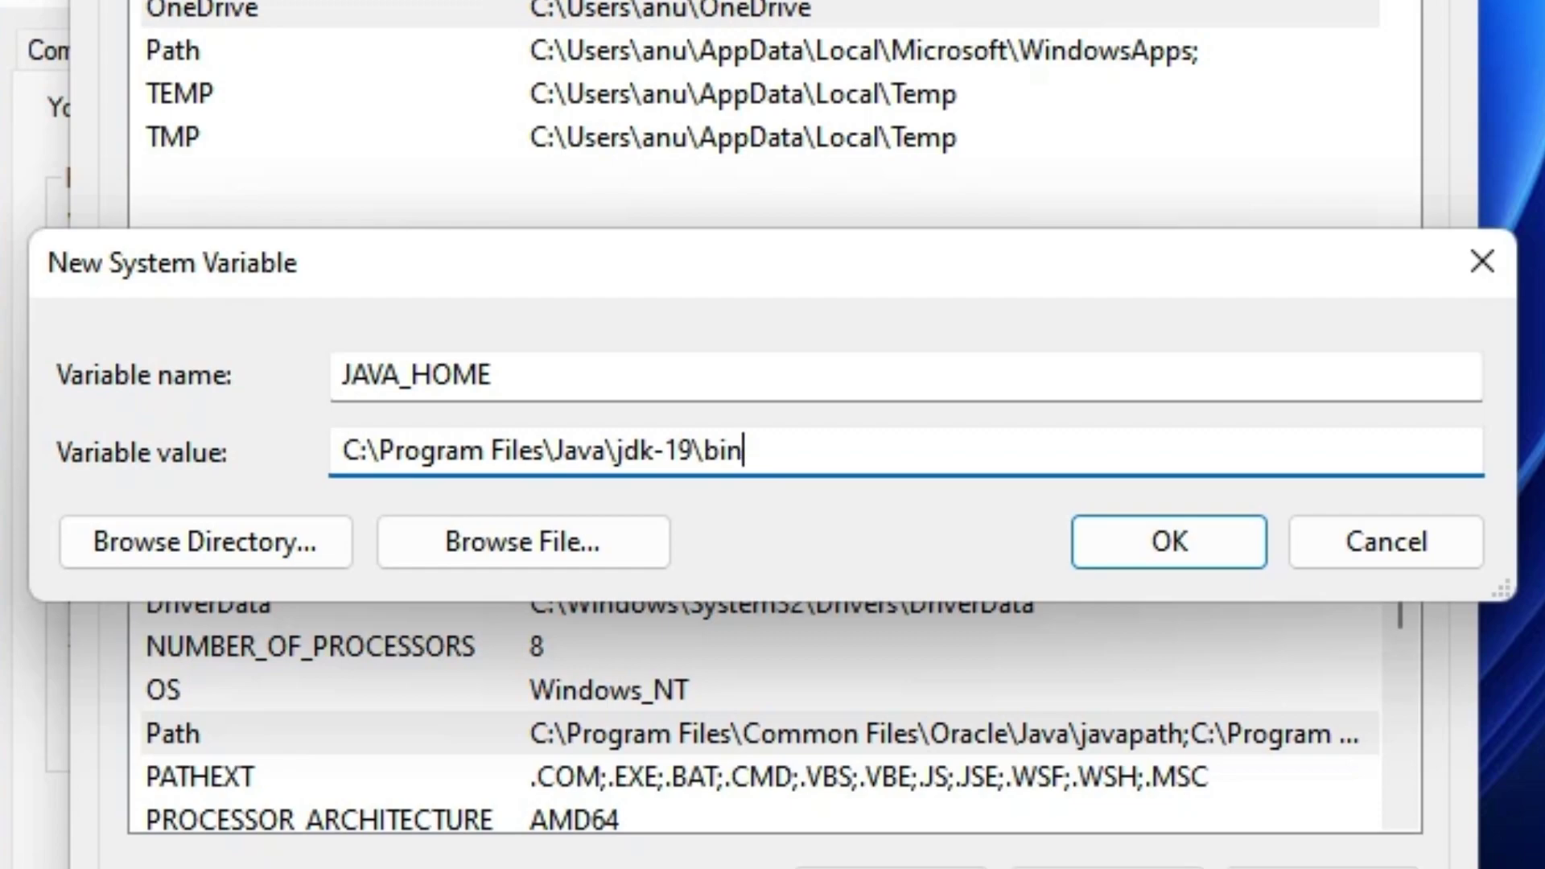
key("BackSpace")
key("BackSpace")
key("BackSpace")
key("BackSpace")
left_click(1166, 539)
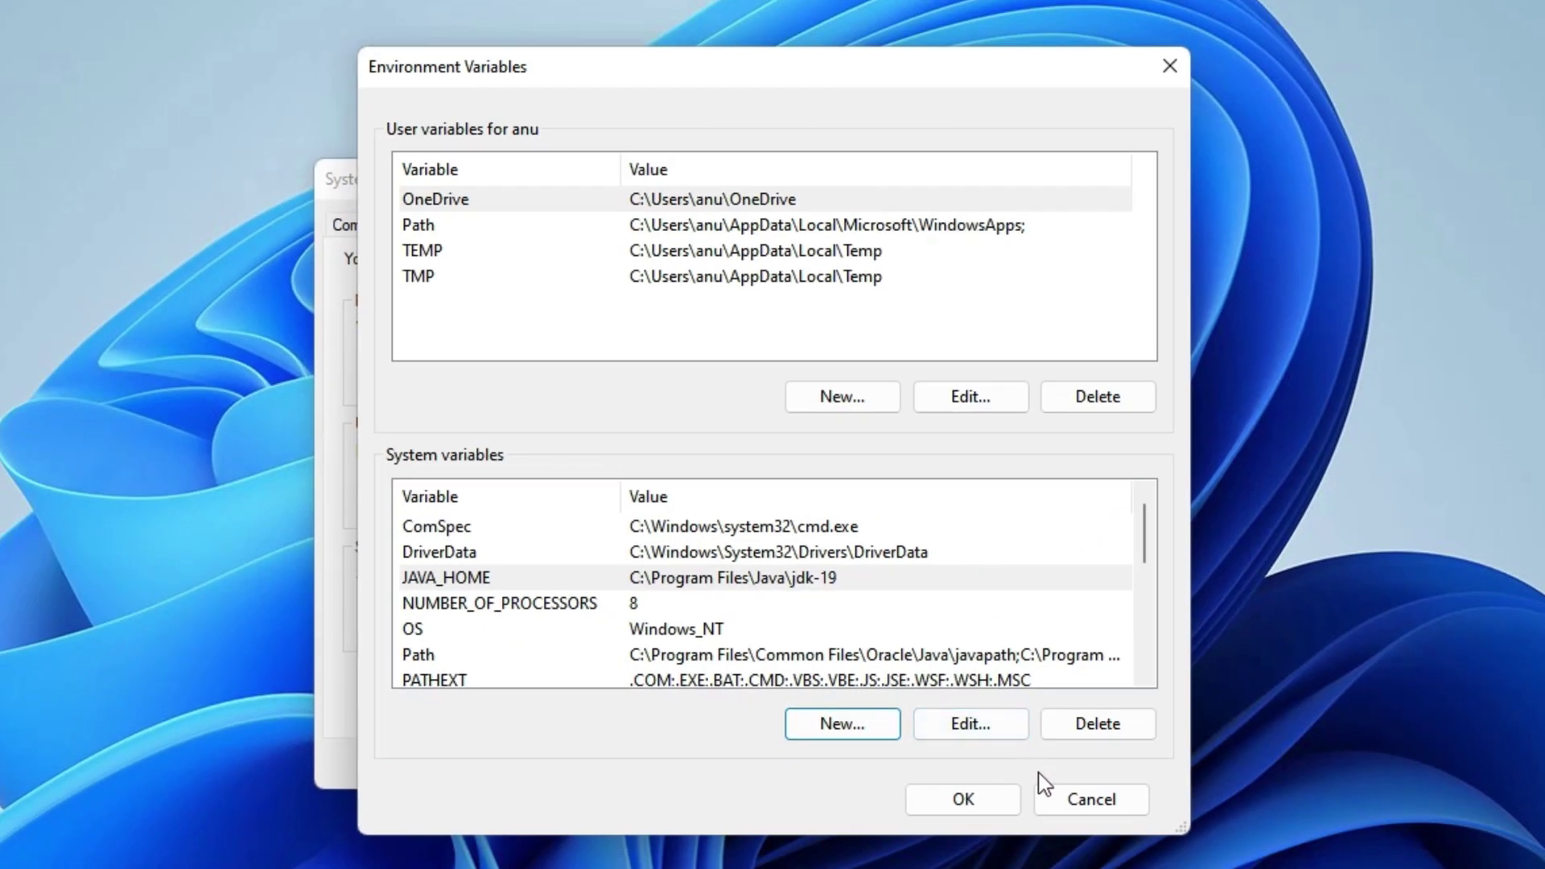
Save the environment variable changes, close System Properties, and launch Command Prompt via 'cmd'.
left_click(989, 809)
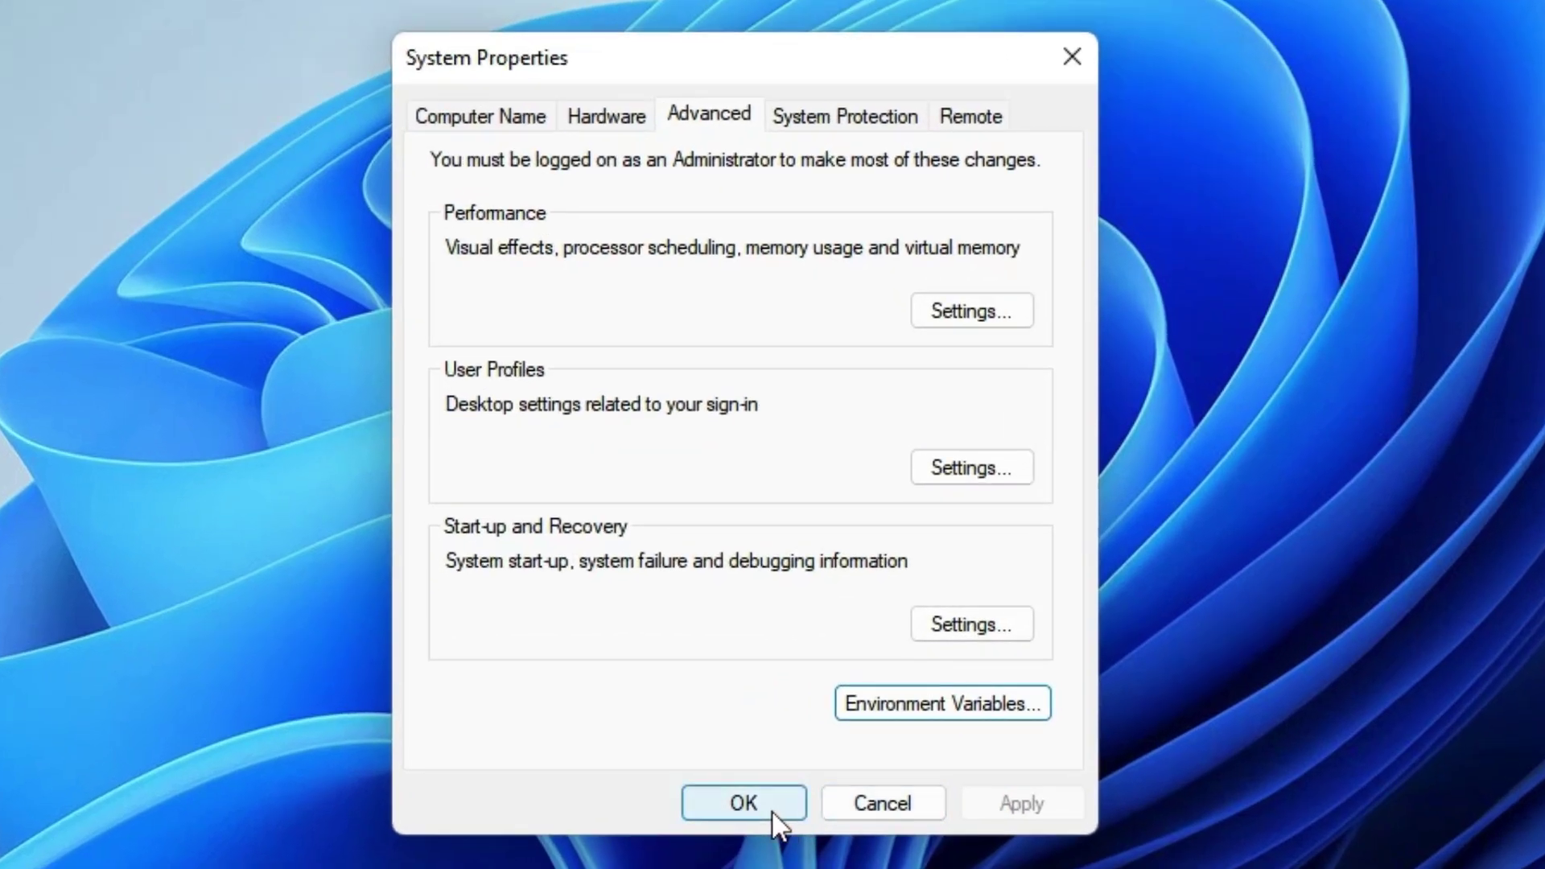
left_click(770, 809)
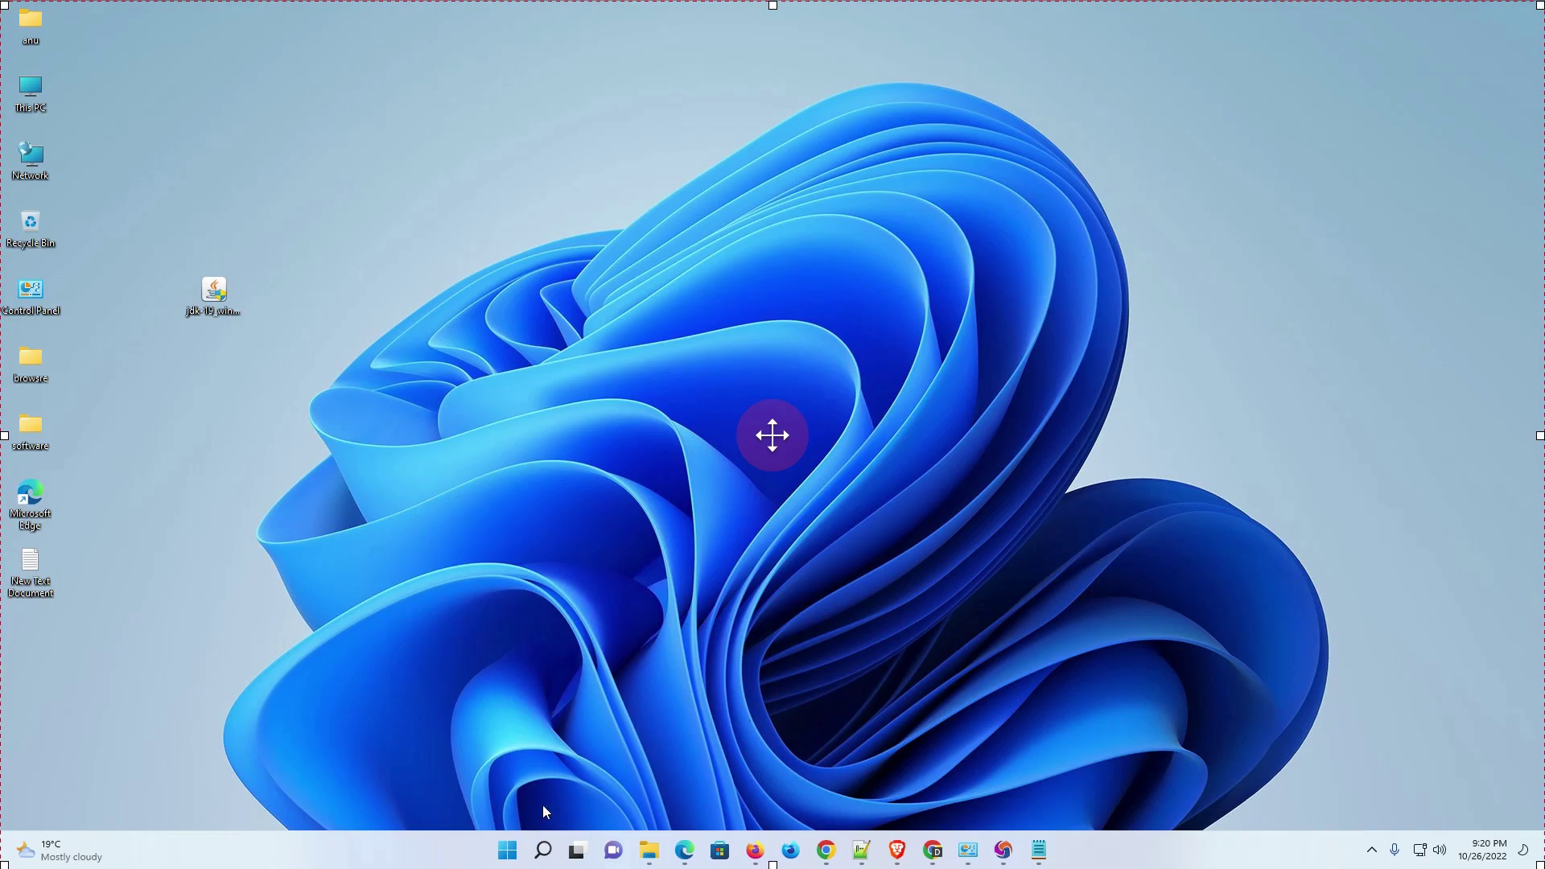
left_click(507, 849)
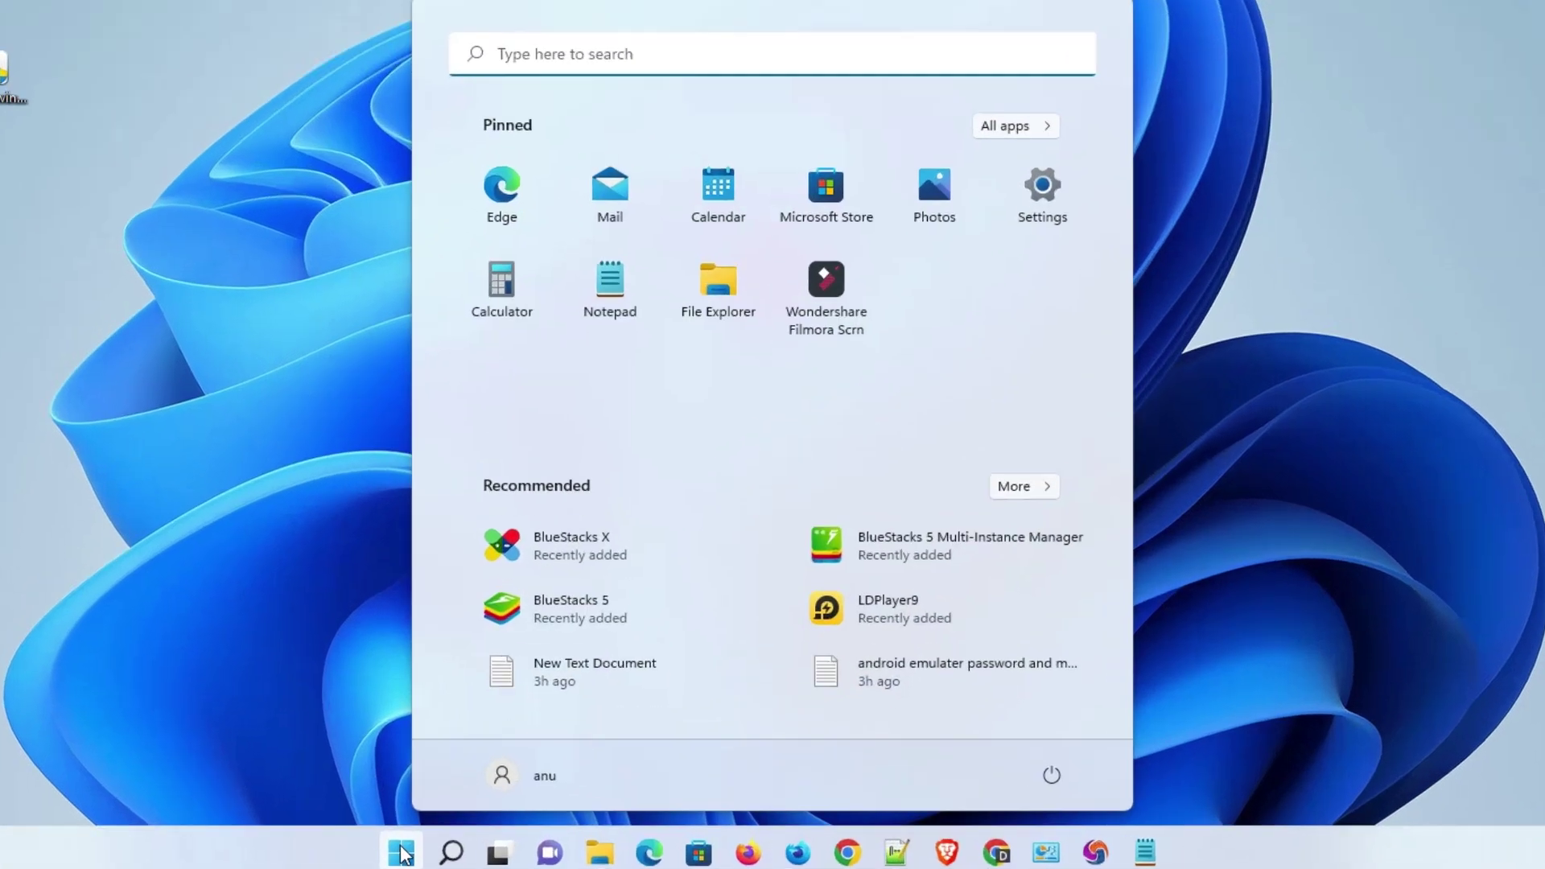
type("cmd")
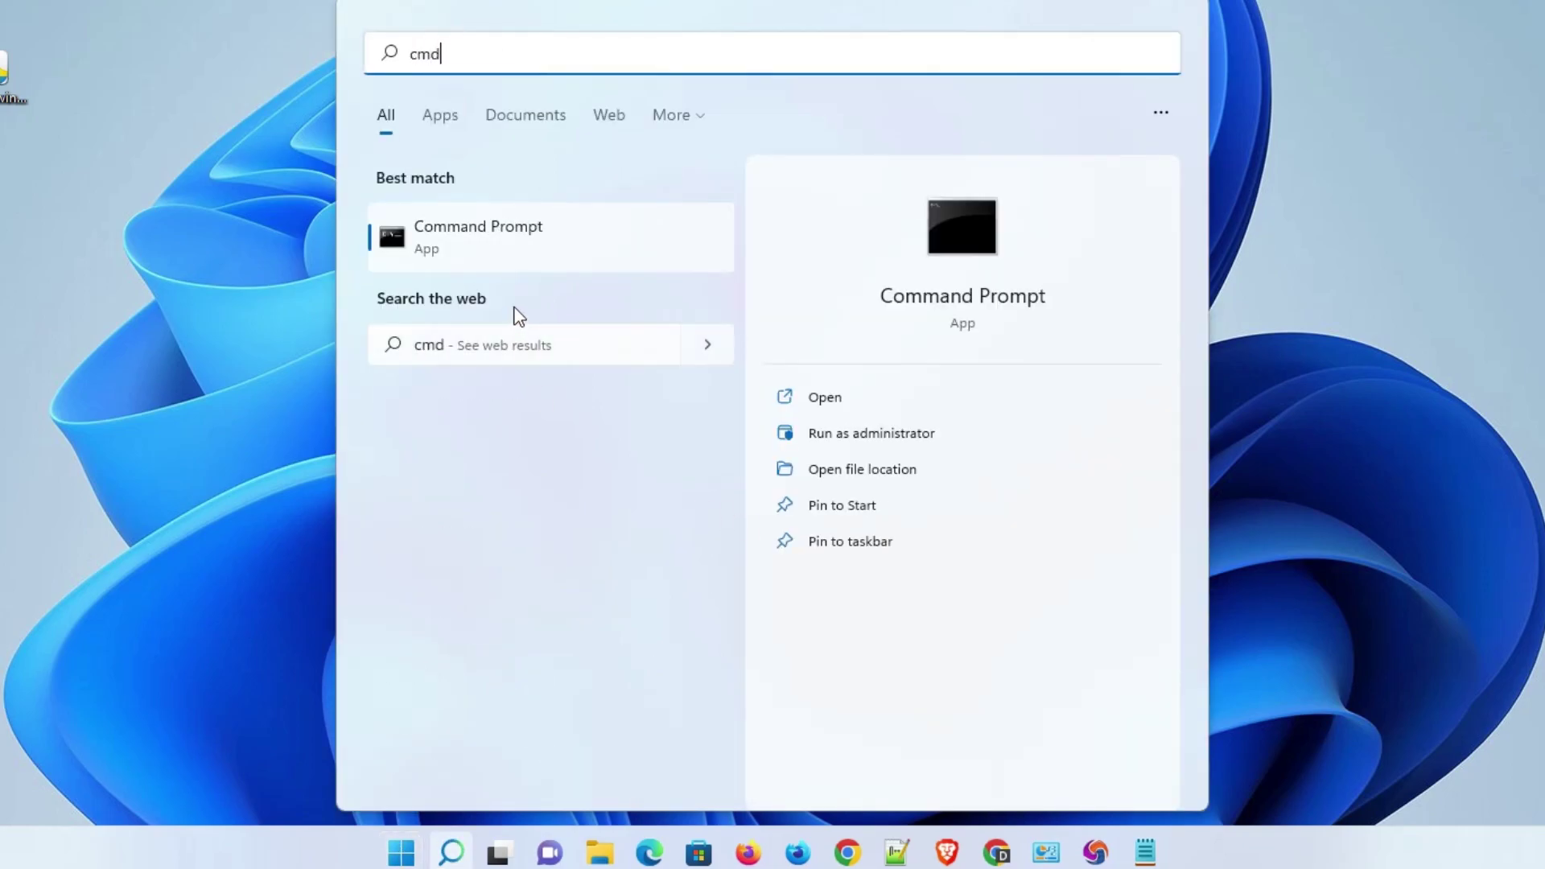
left_click(507, 238)
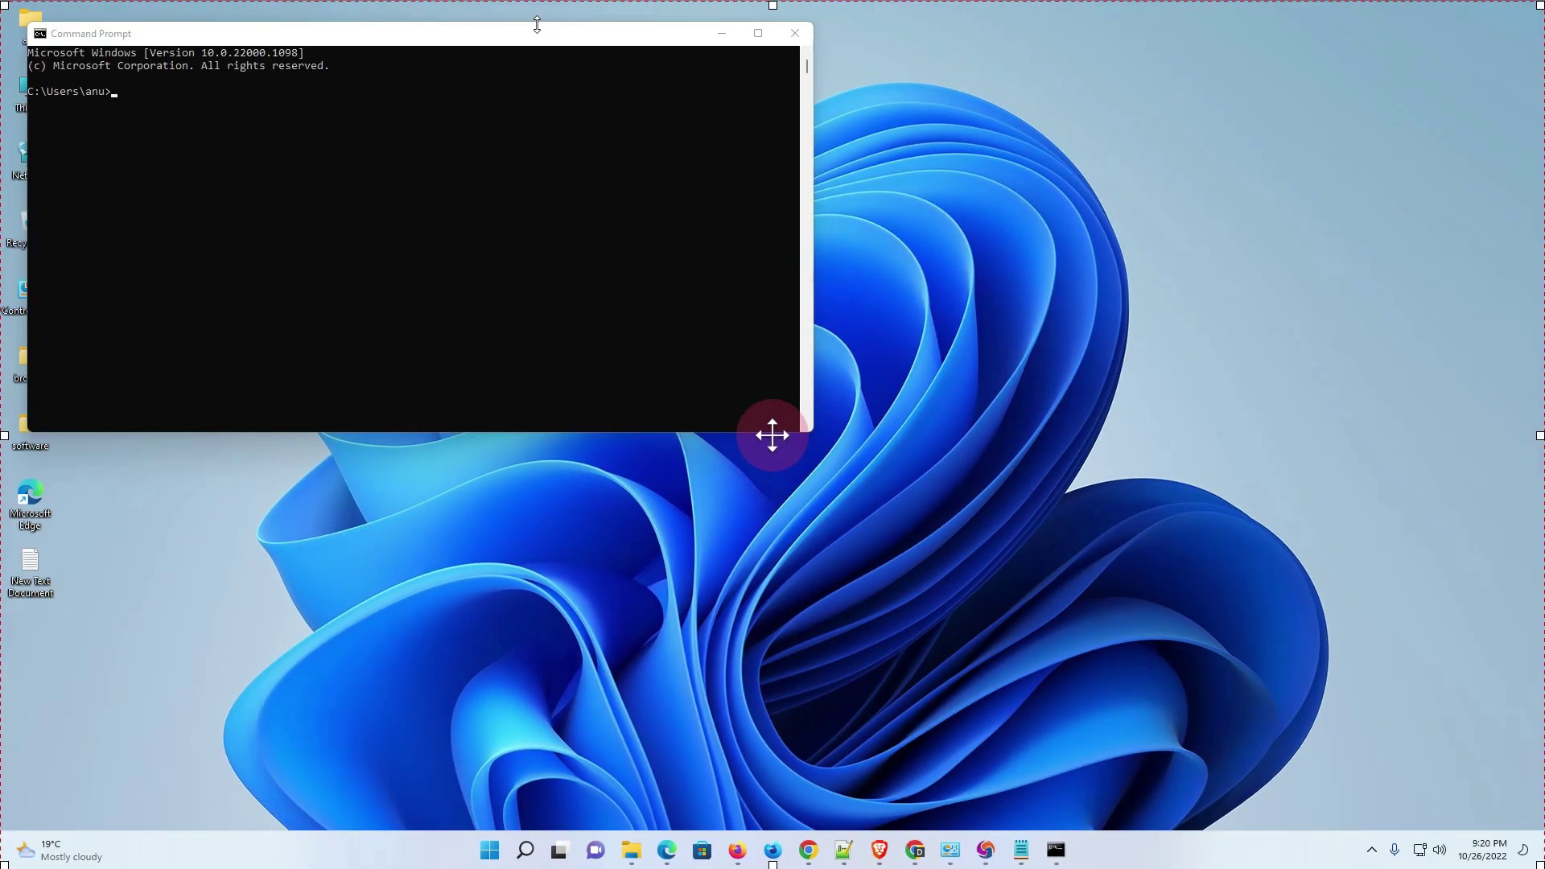
left_click_drag(535, 24, 949, 227)
Run java --version, showing java 19.0.1, and copy the output lines.
left_click(707, 372)
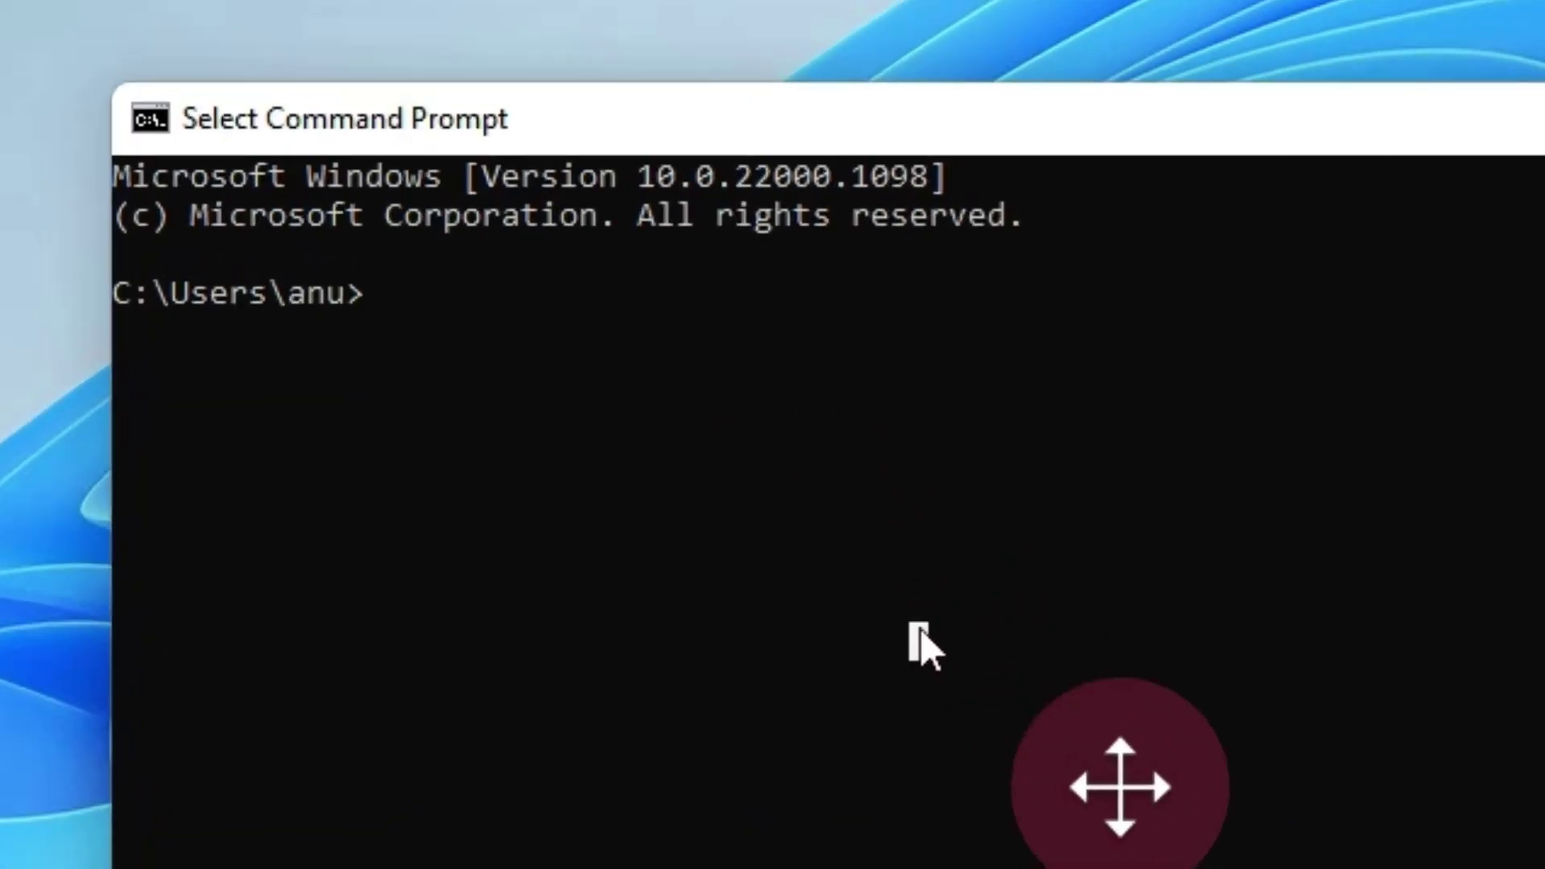
type("java --version")
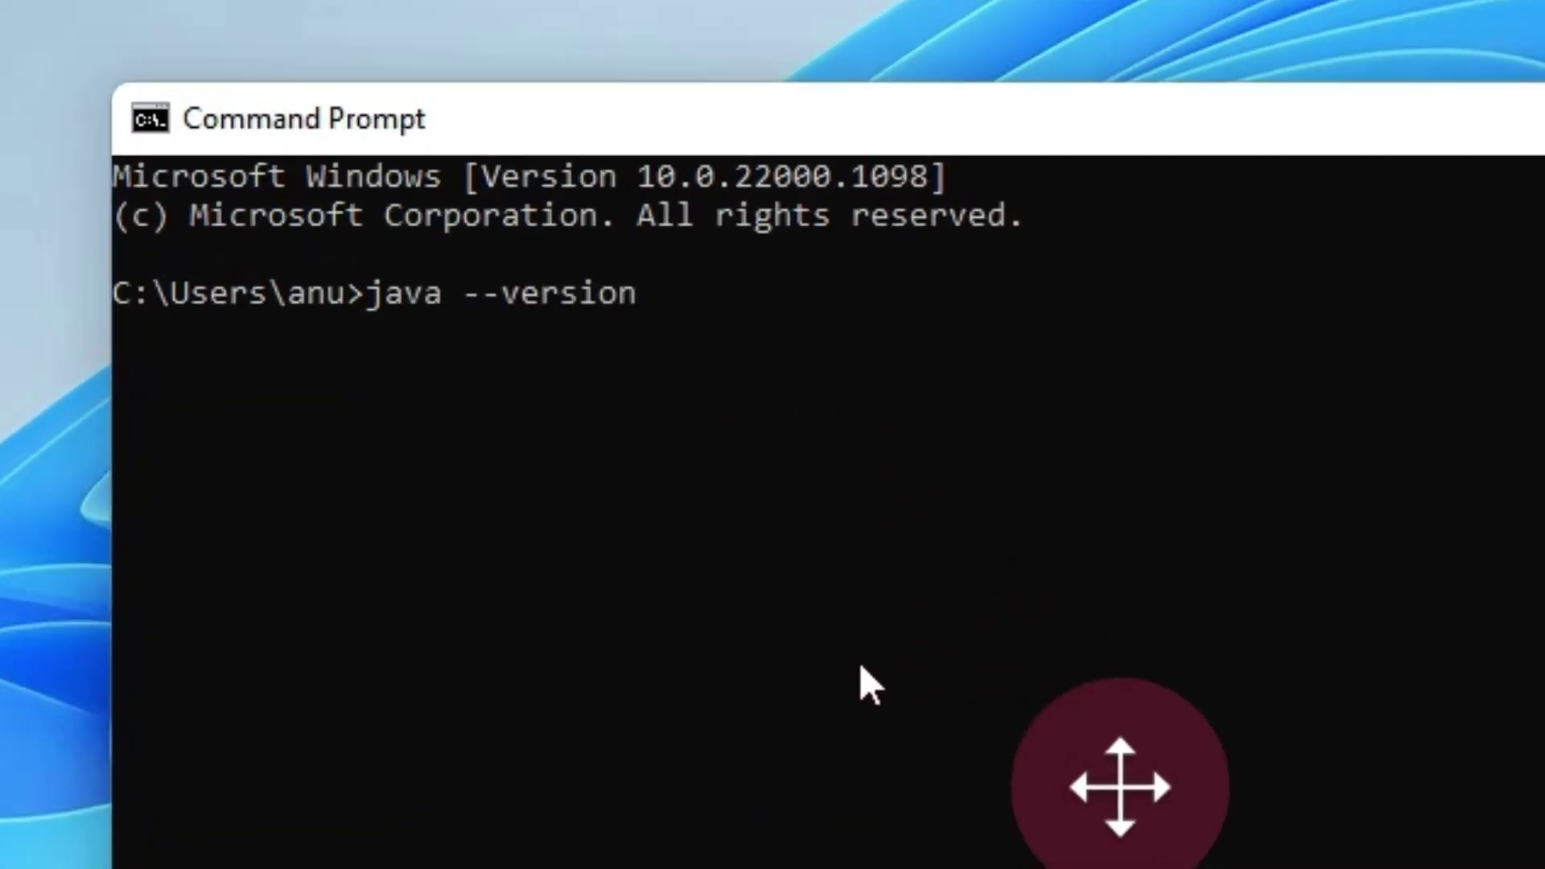
key("Return")
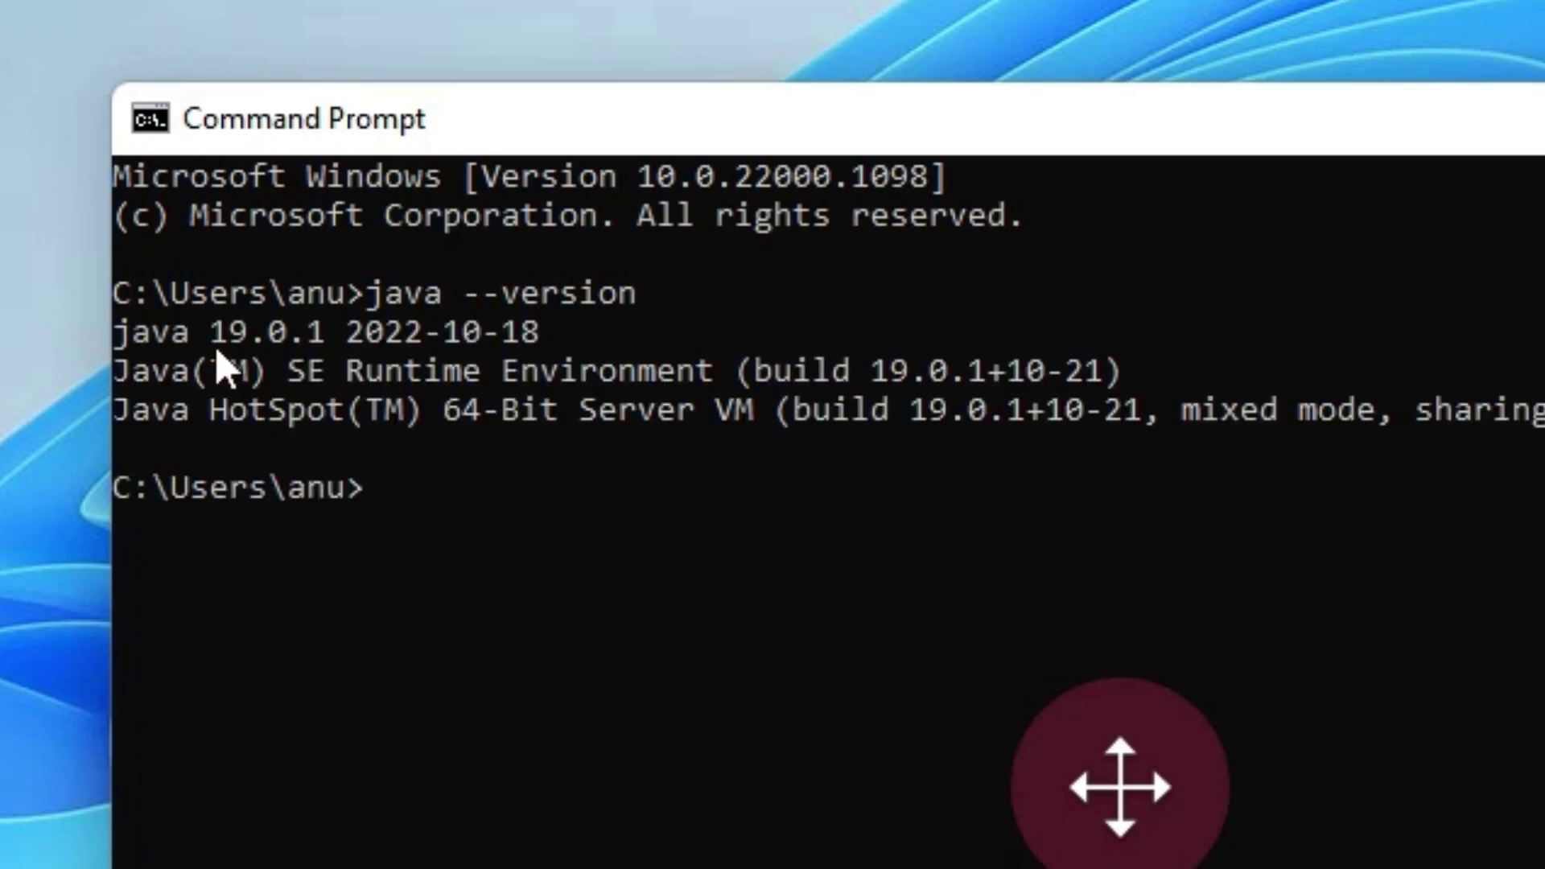
left_click_drag(214, 331, 350, 368)
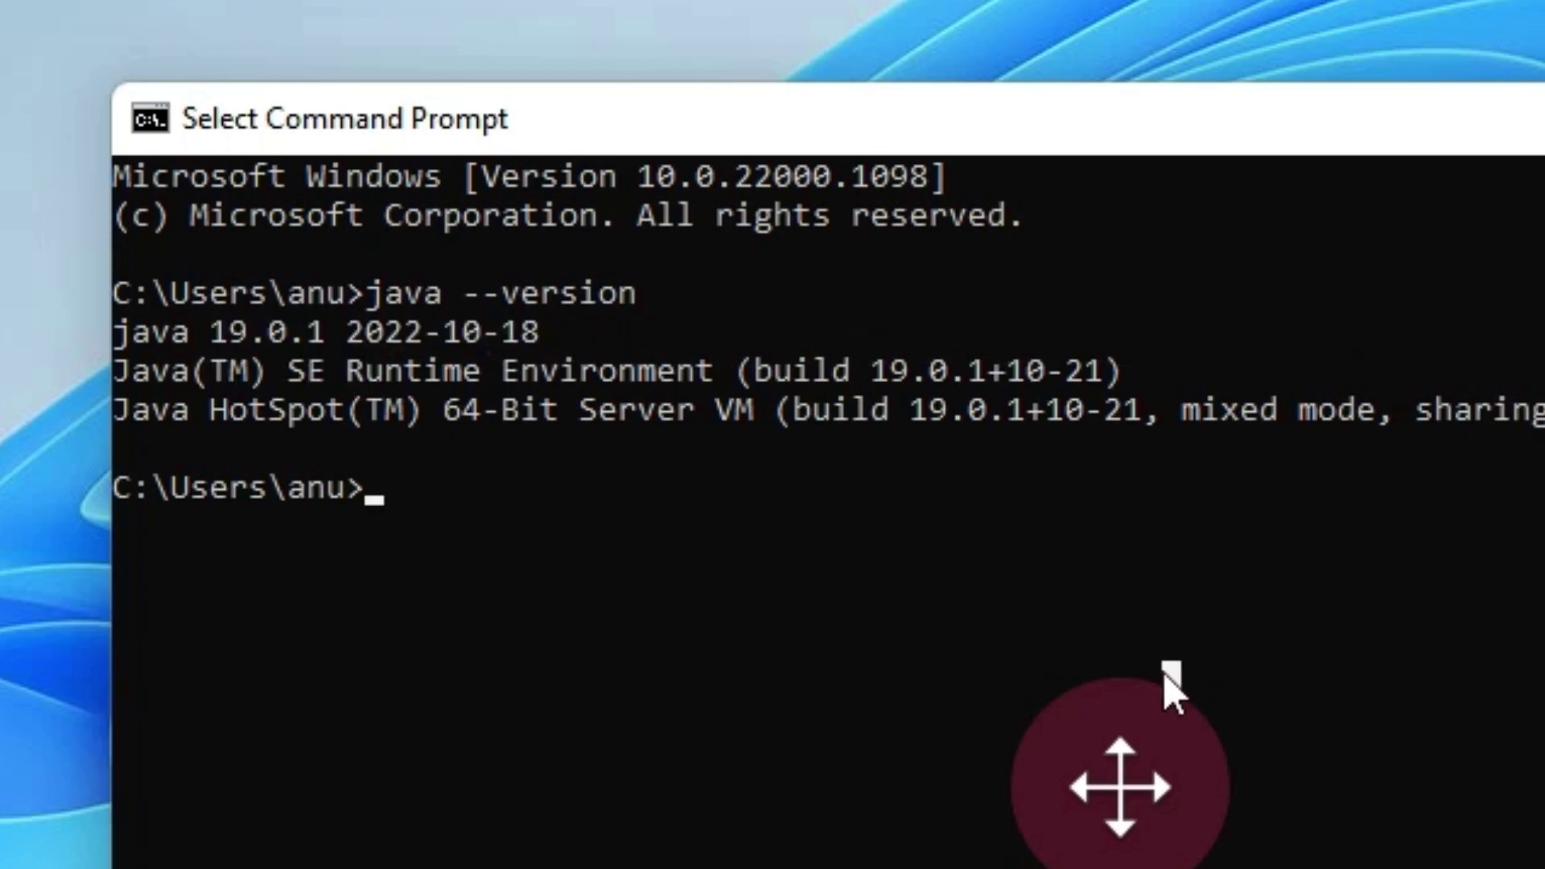
right_click(1170, 680)
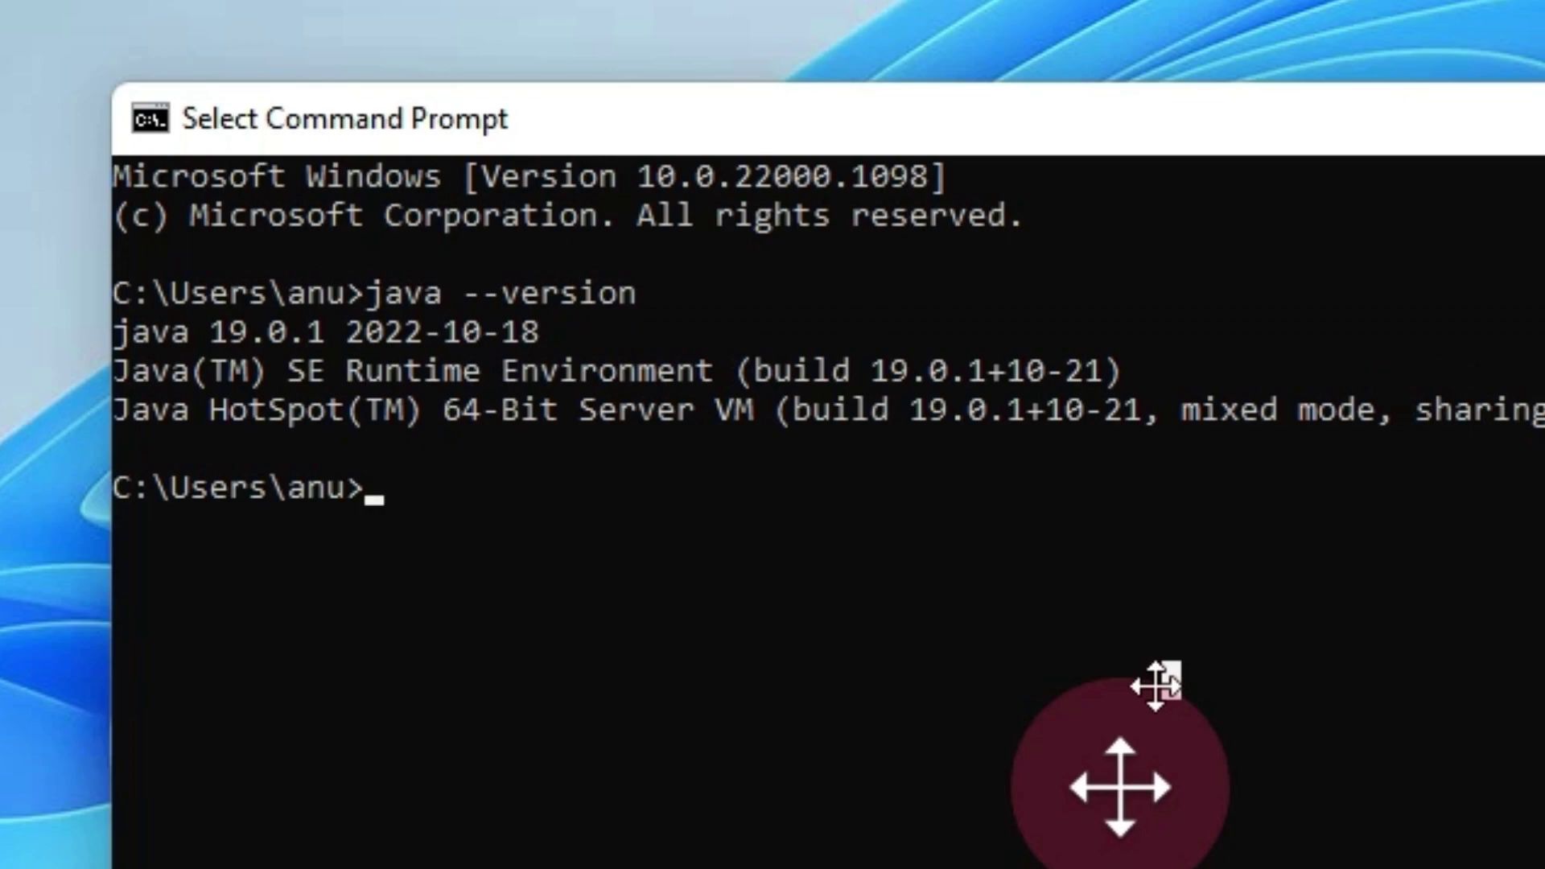
Run javac for its usage help, then javac --version showing 19.0.1, and close Command Prompt.
type("jav")
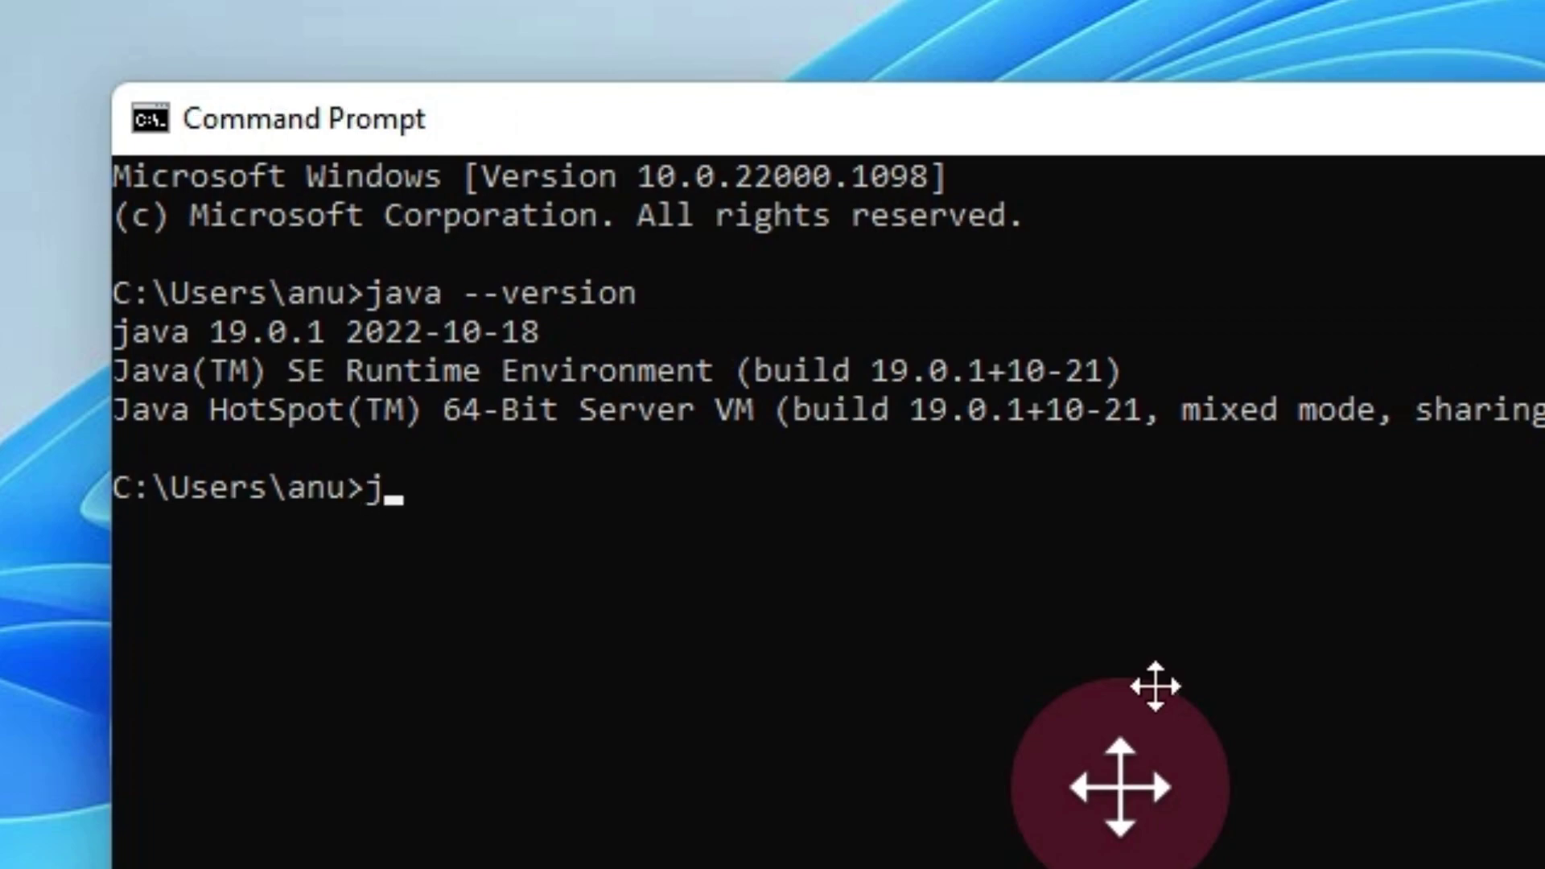
type("ac")
key("Return")
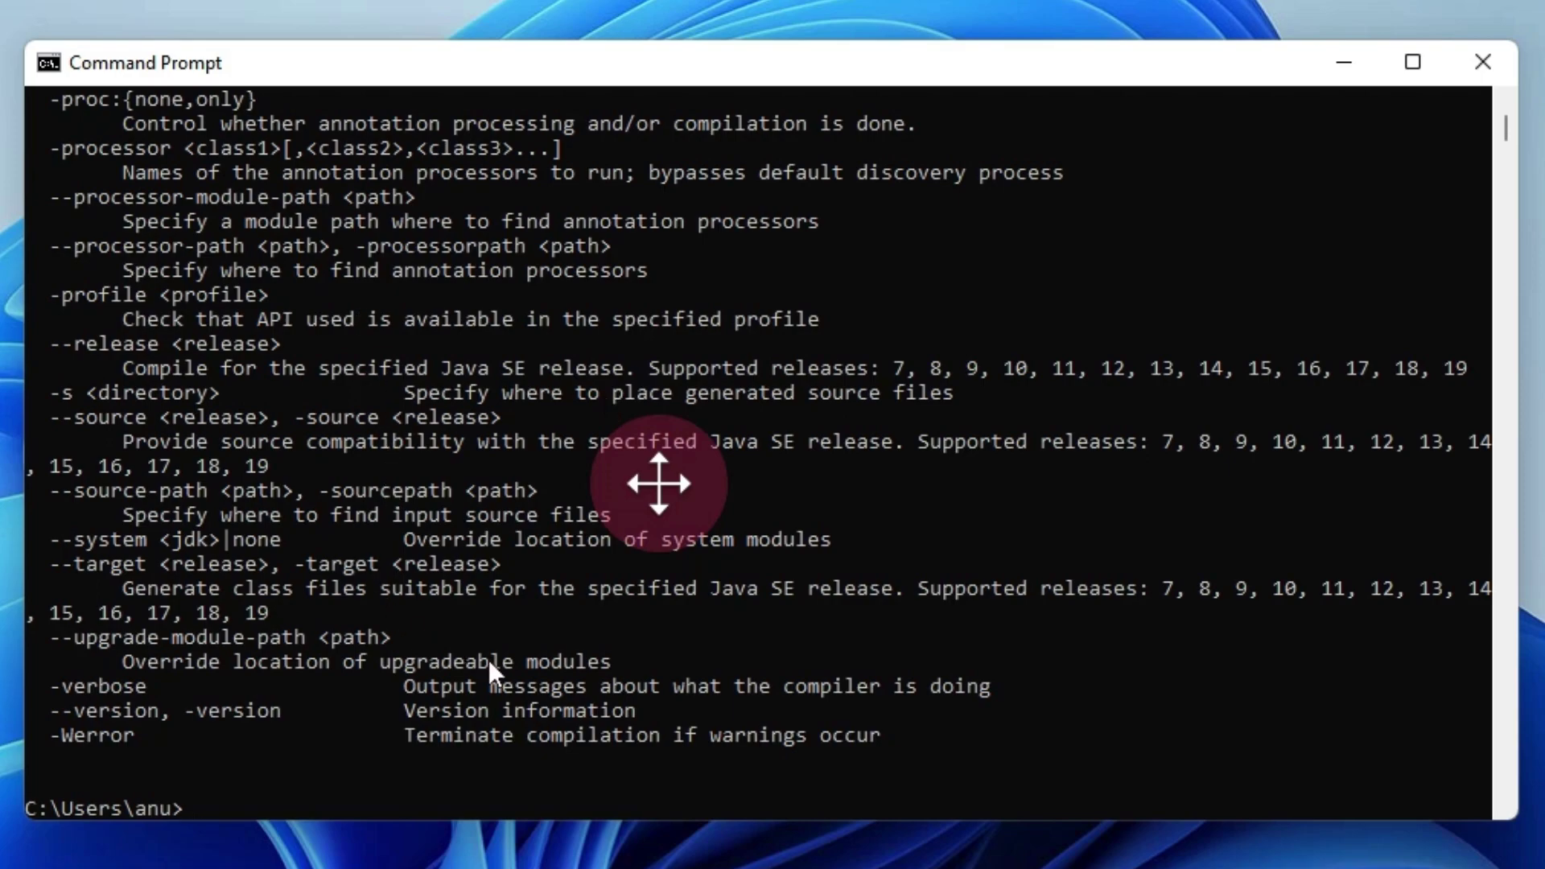
type("javac")
type("--version")
key("Return")
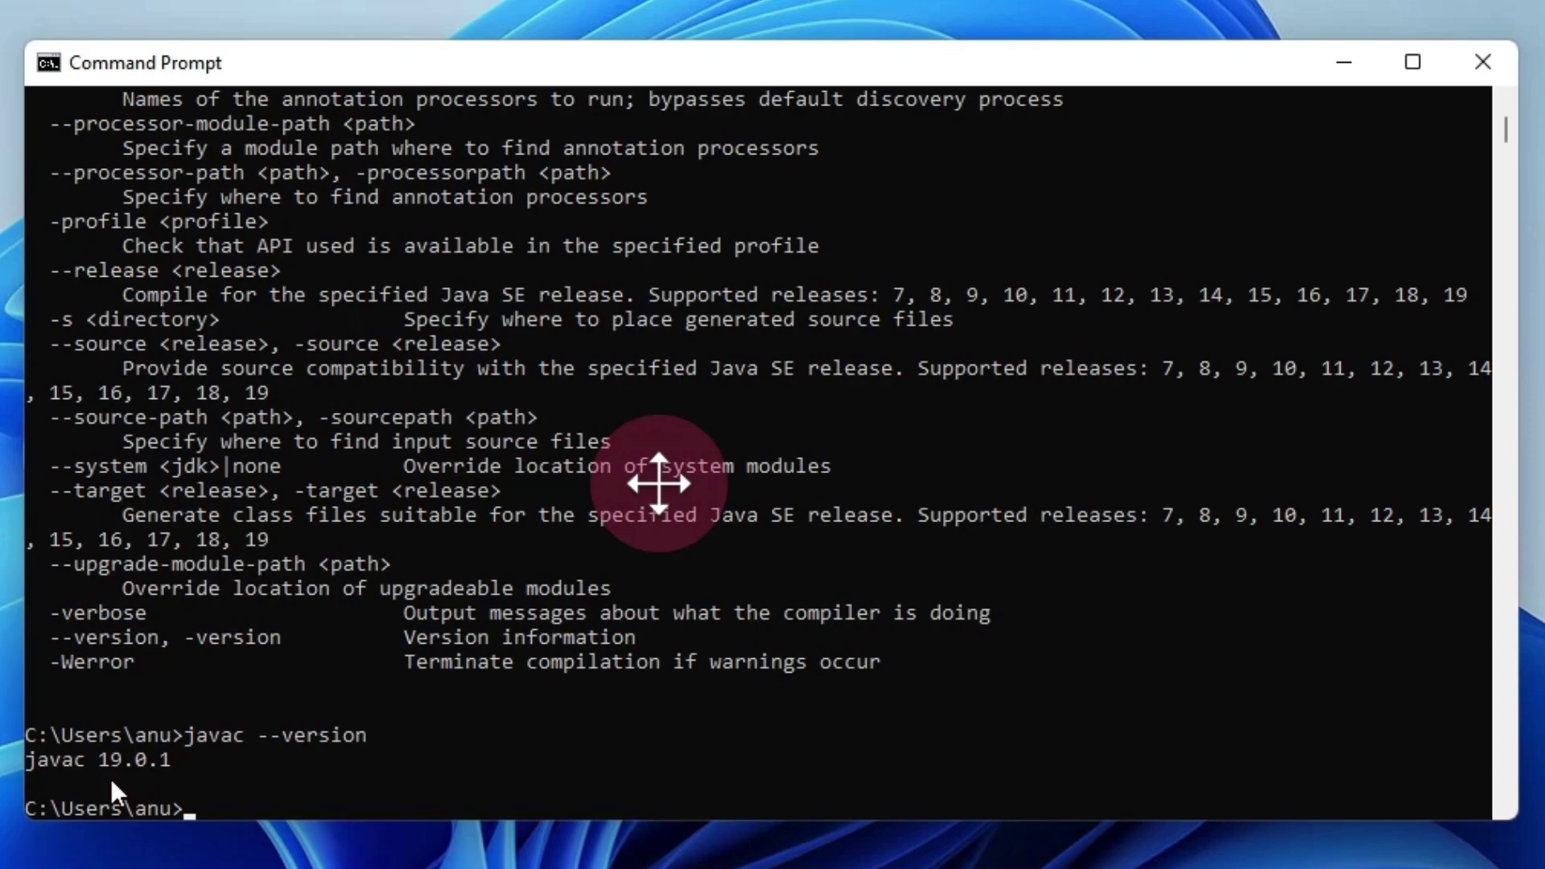
left_click(1467, 62)
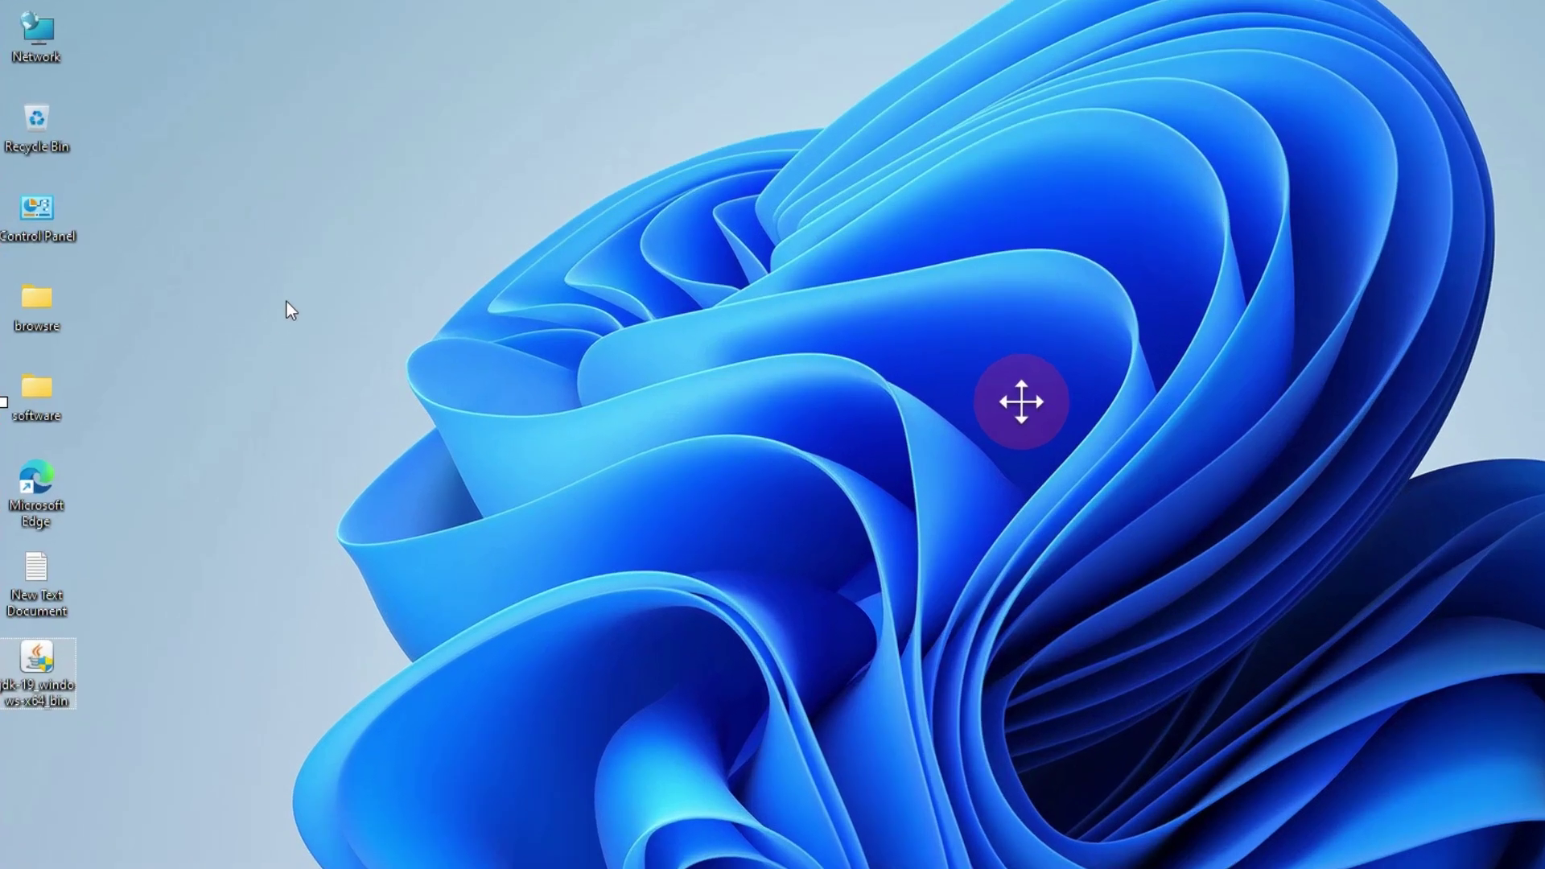
Make a new desktop folder, fix its mistyped name to 'test', and open it.
right_click(217, 359)
mouse_move(541, 438)
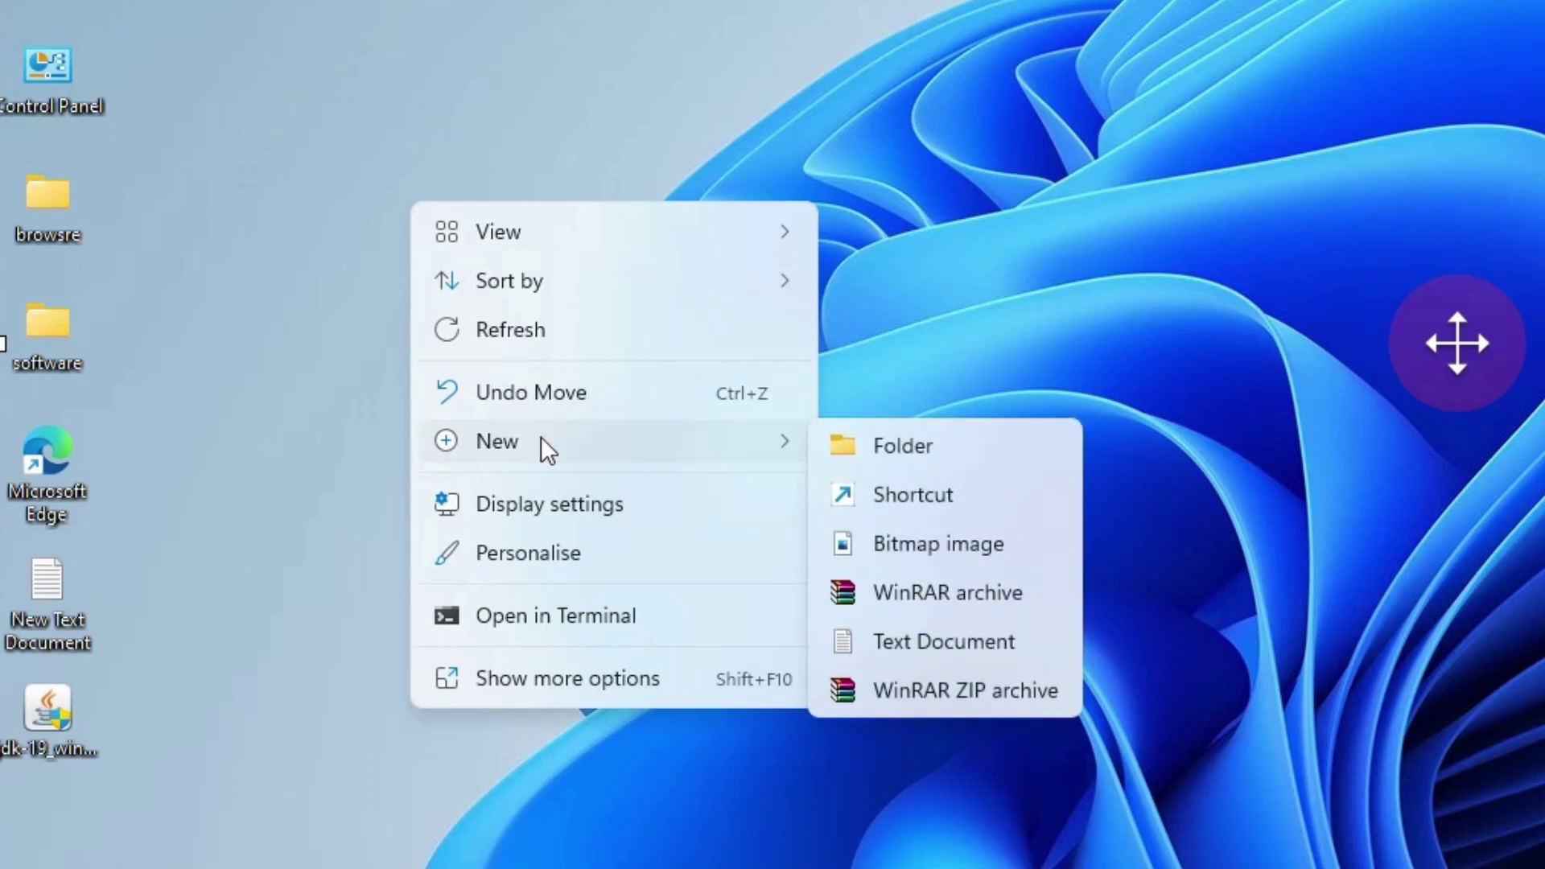
left_click(928, 445)
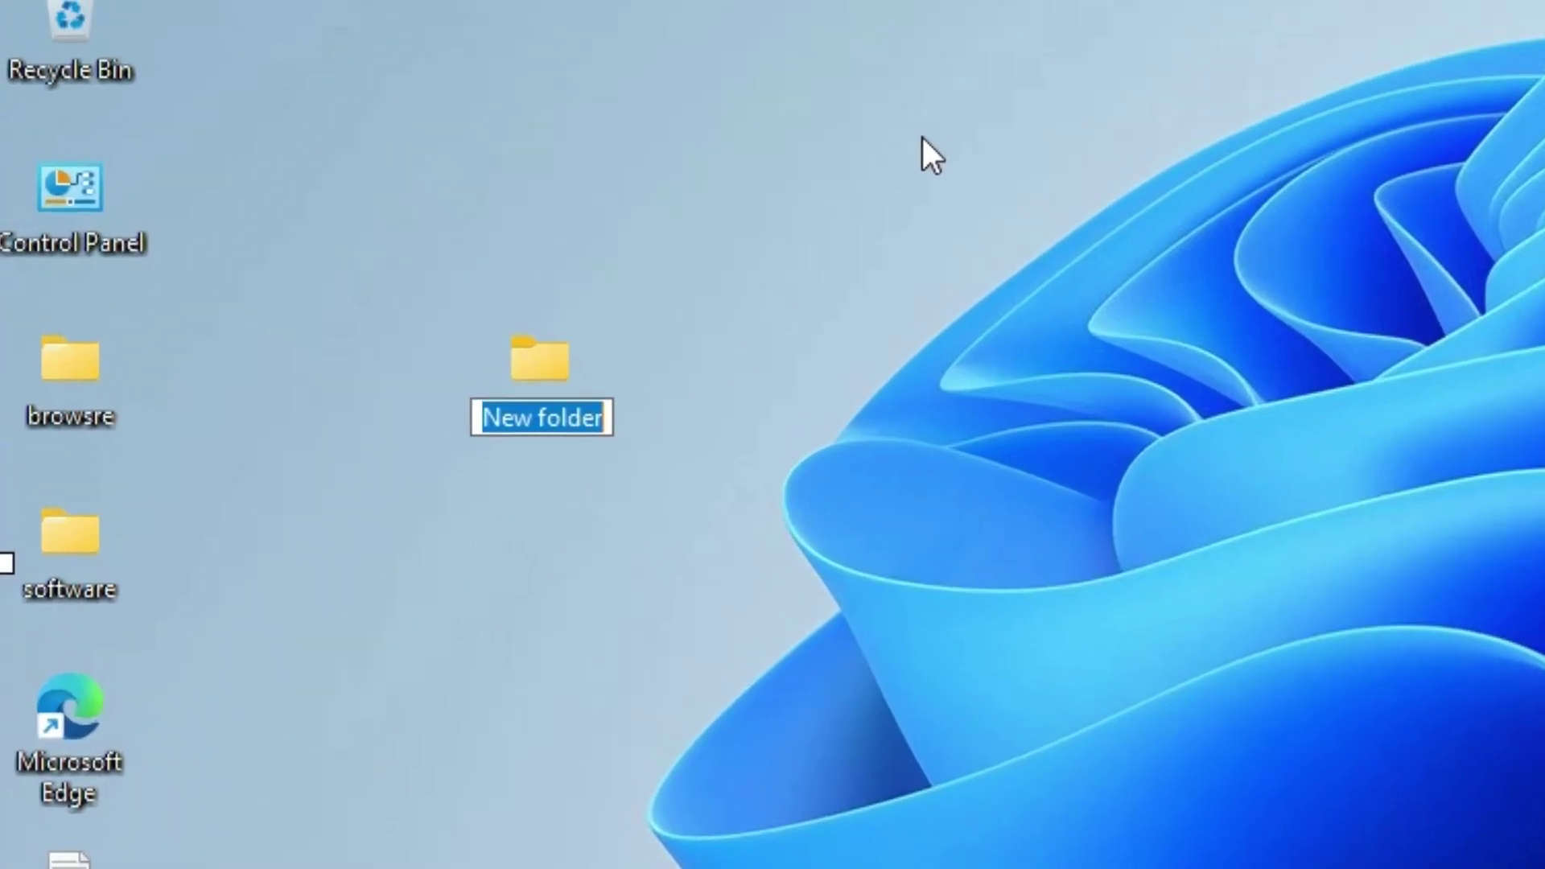
type("t")
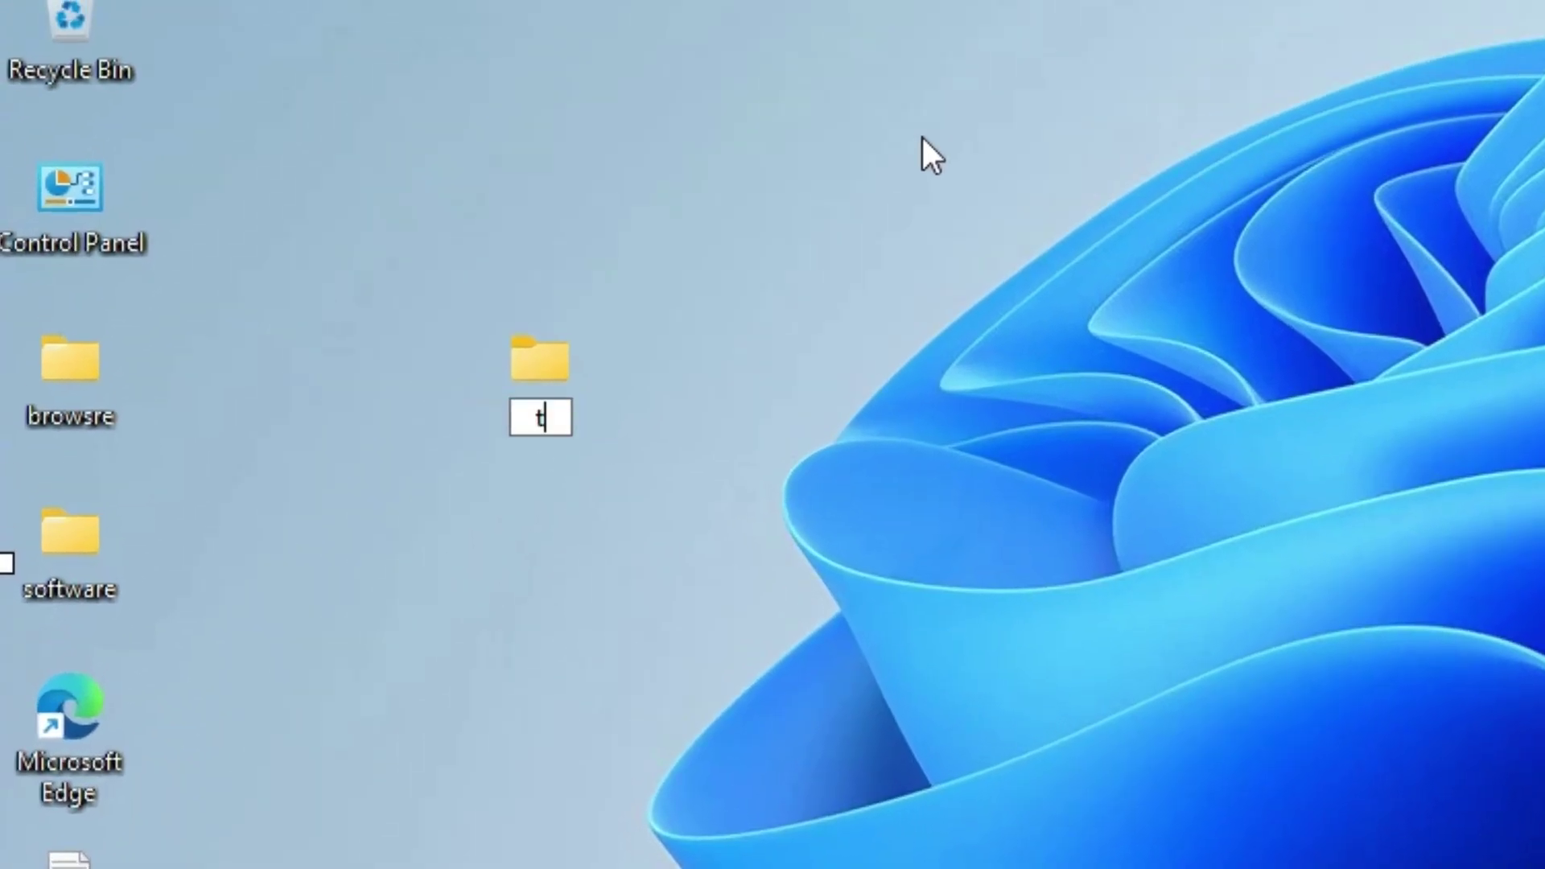
type("esrt")
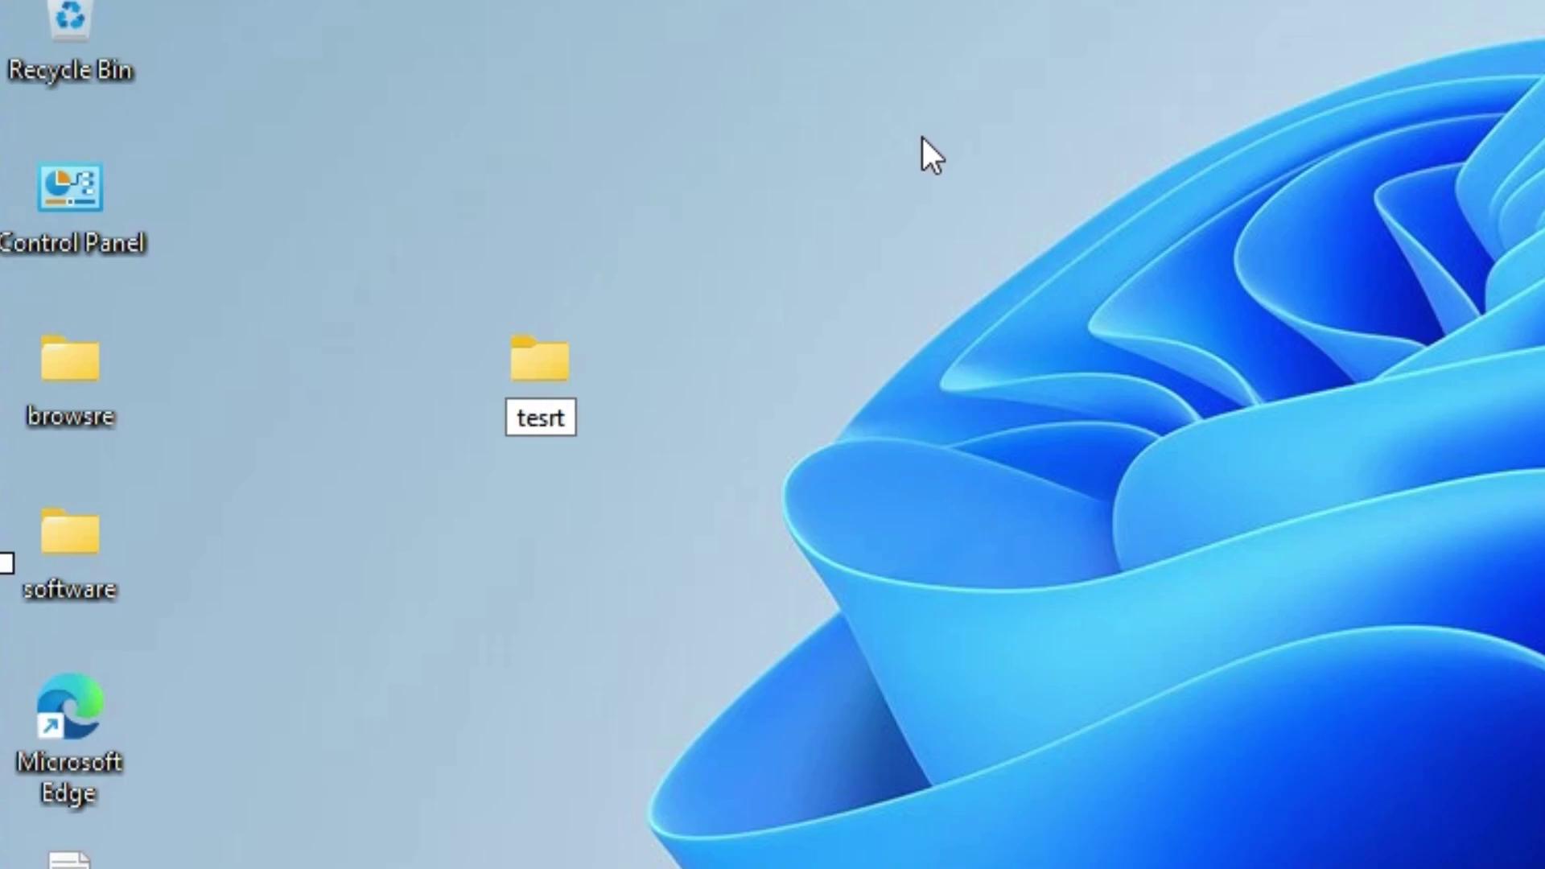
key("BackSpace")
key("BackSpace")
type("t")
key("Return")
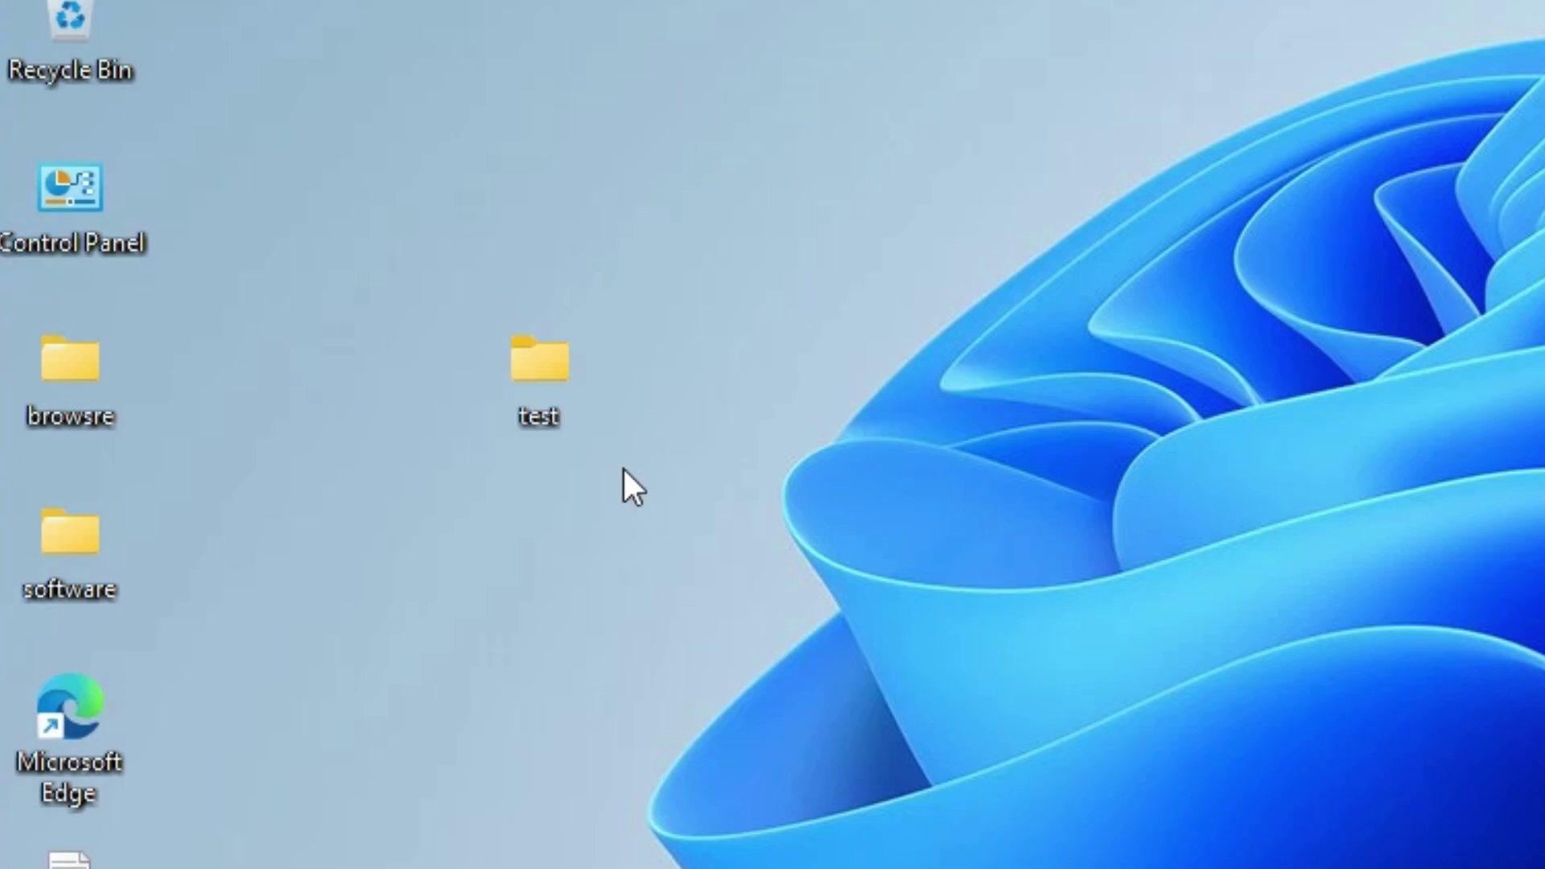
double_click(547, 372)
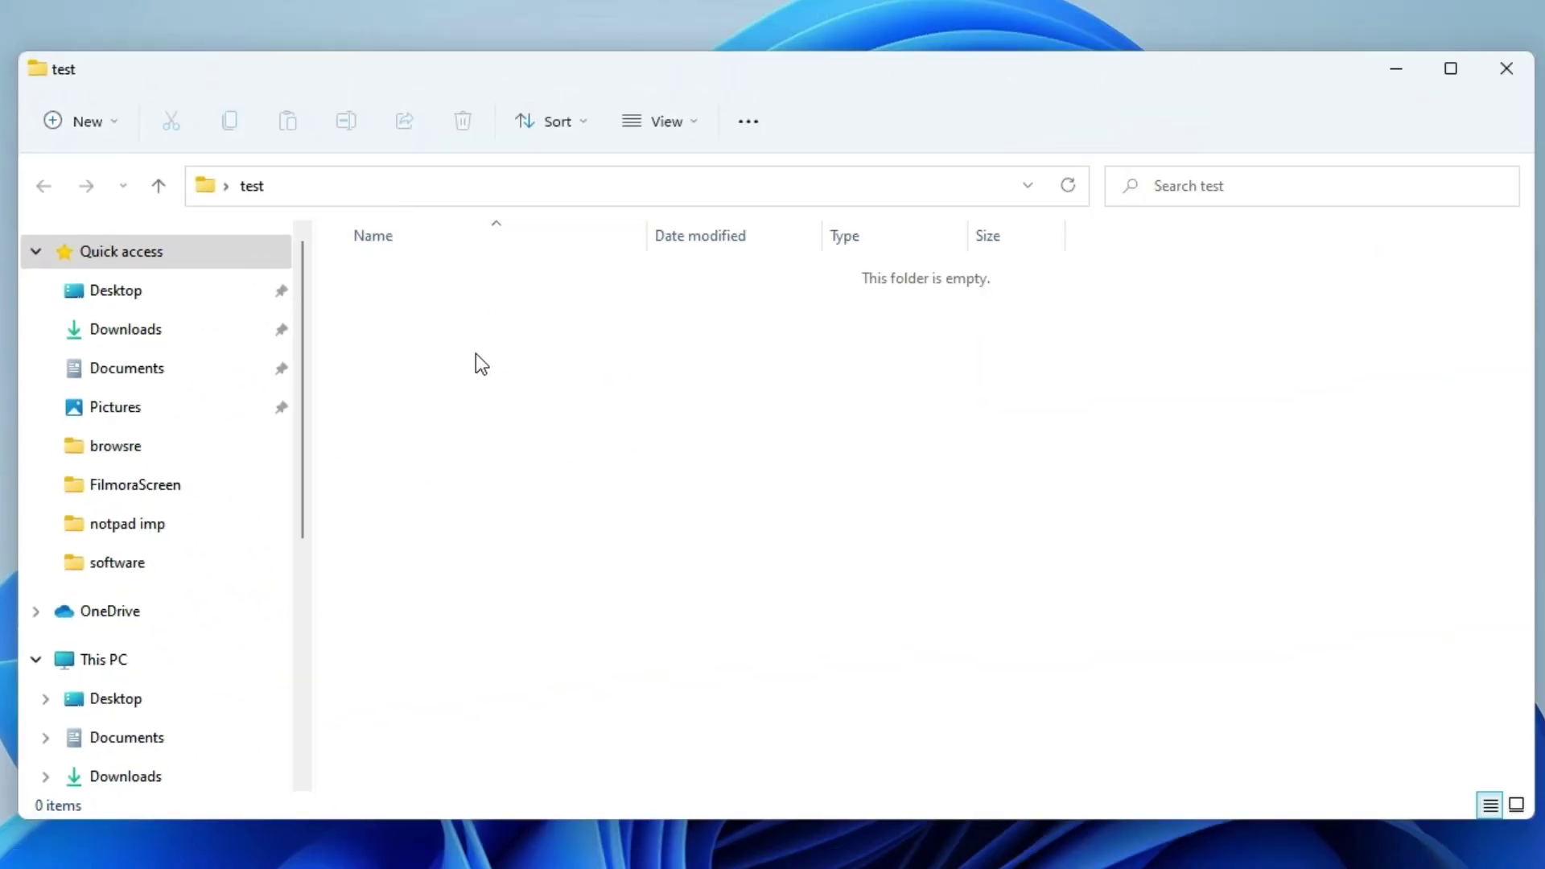
Create a new text document in the test folder with its default name.
right_click(421, 392)
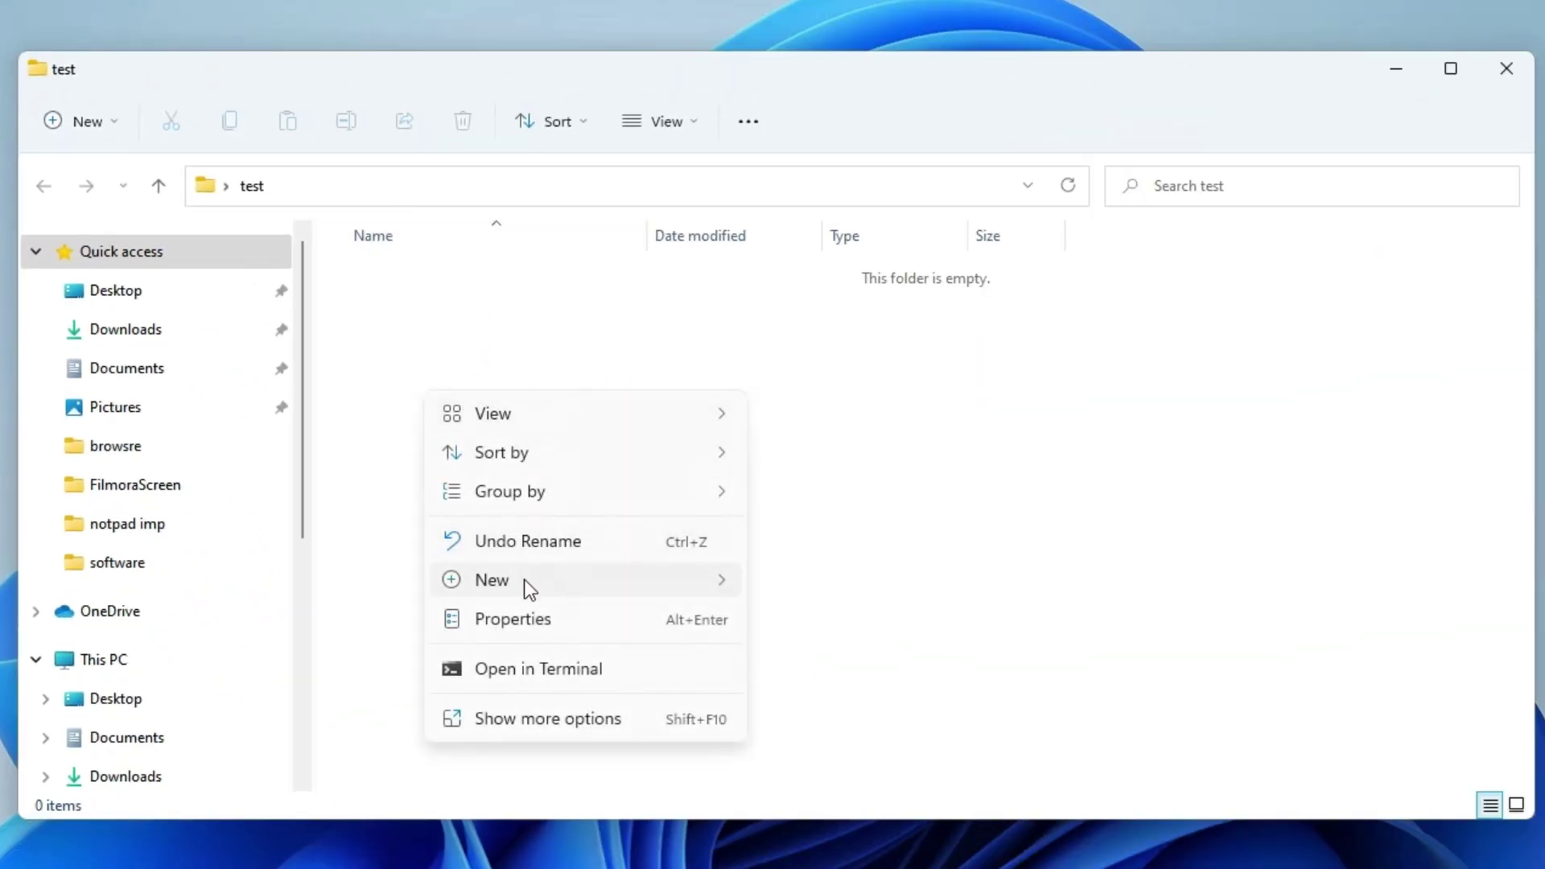
mouse_move(527, 587)
left_click(837, 740)
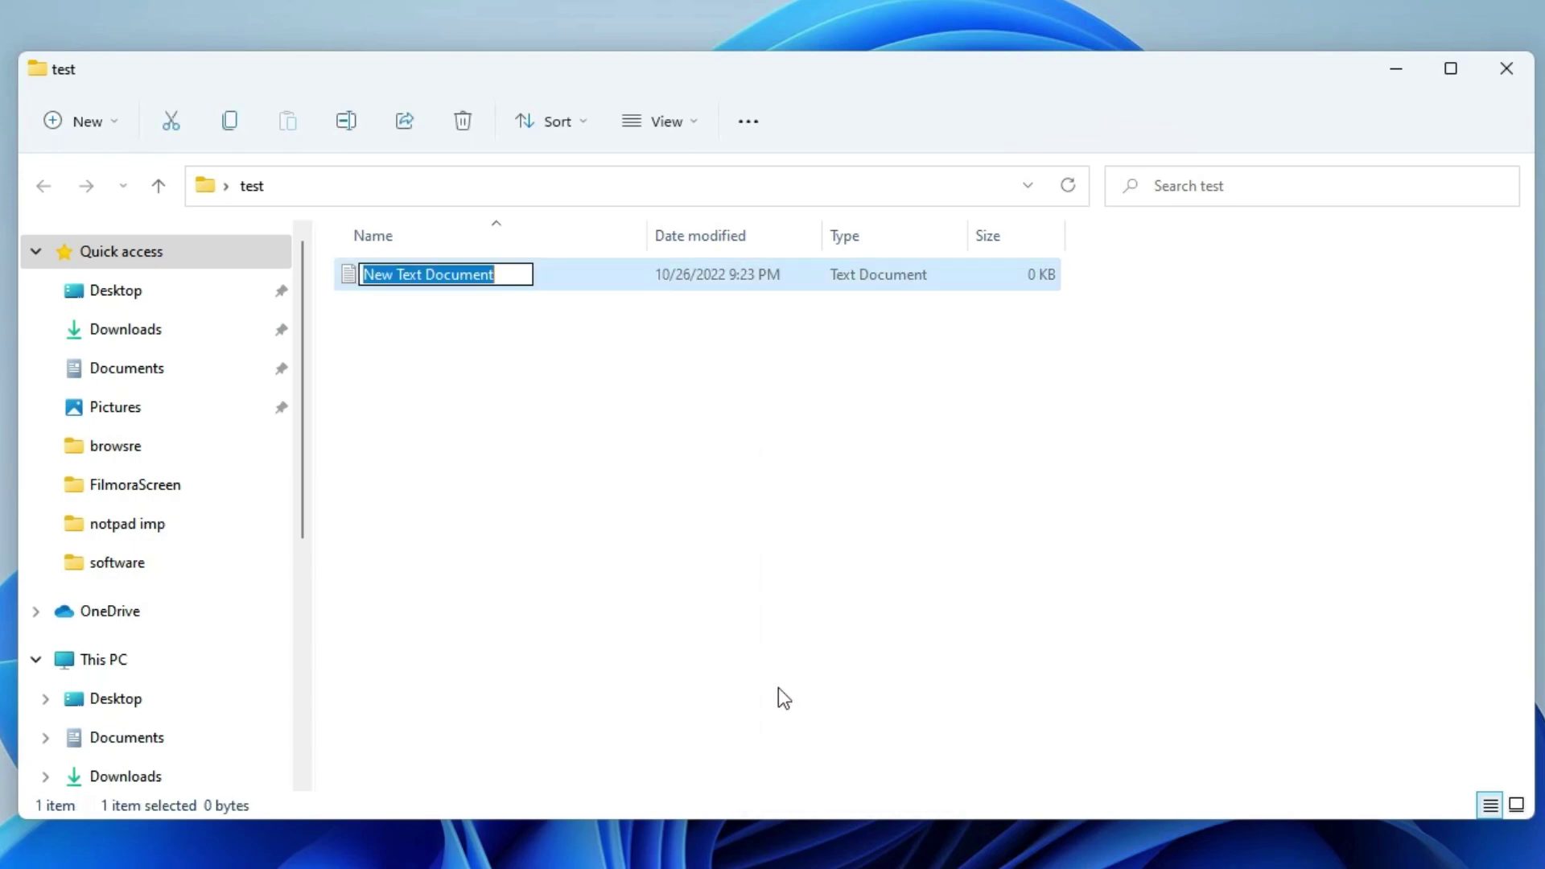
left_click(664, 475)
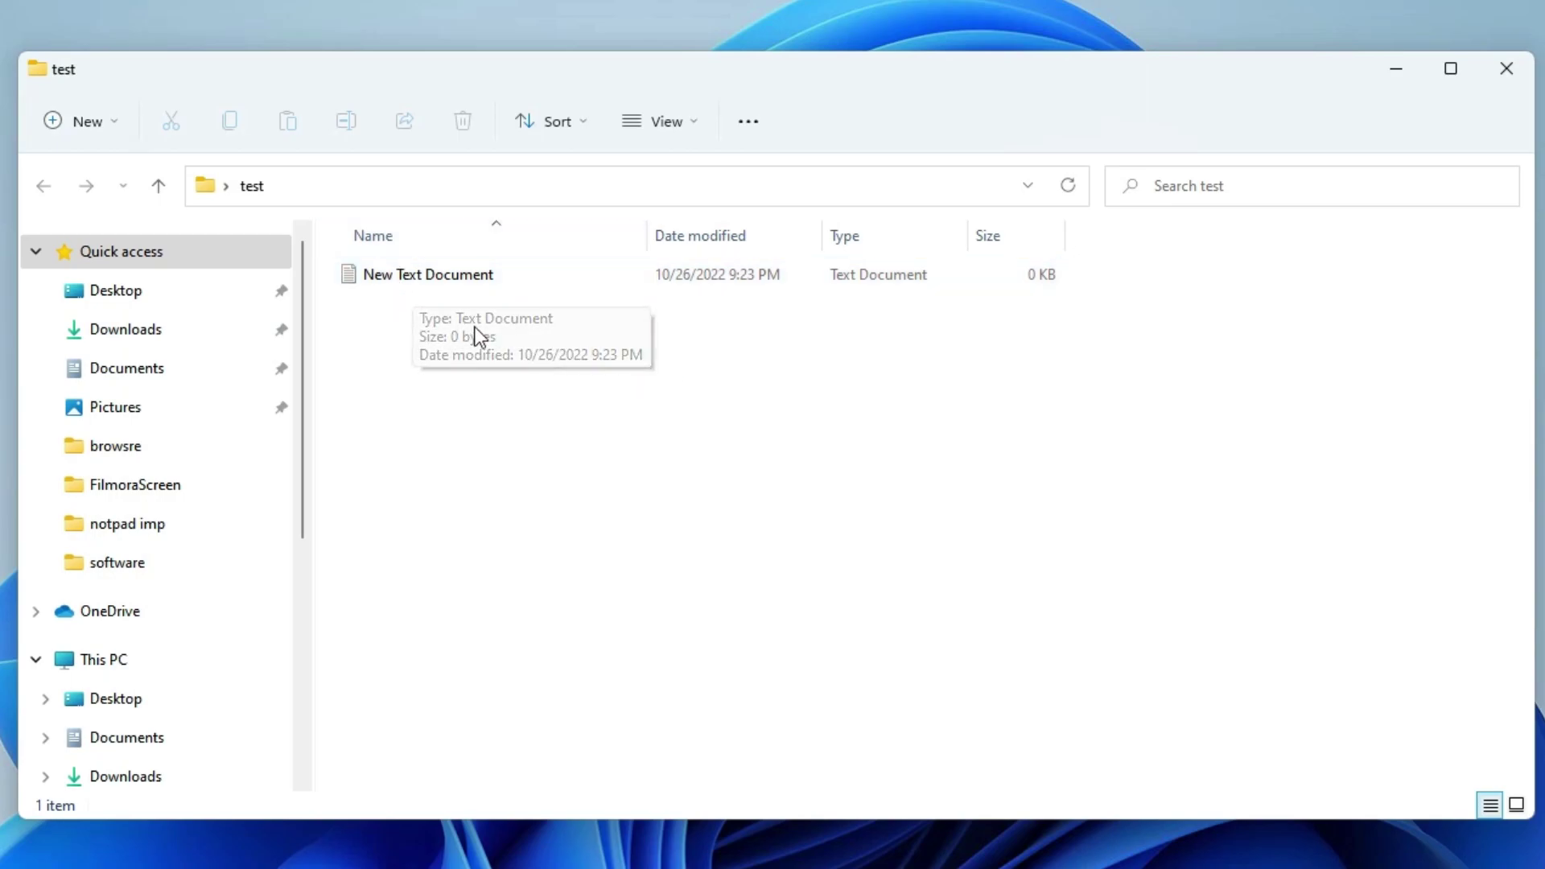
Turn on file name extensions in the folder's view options.
left_click(696, 128)
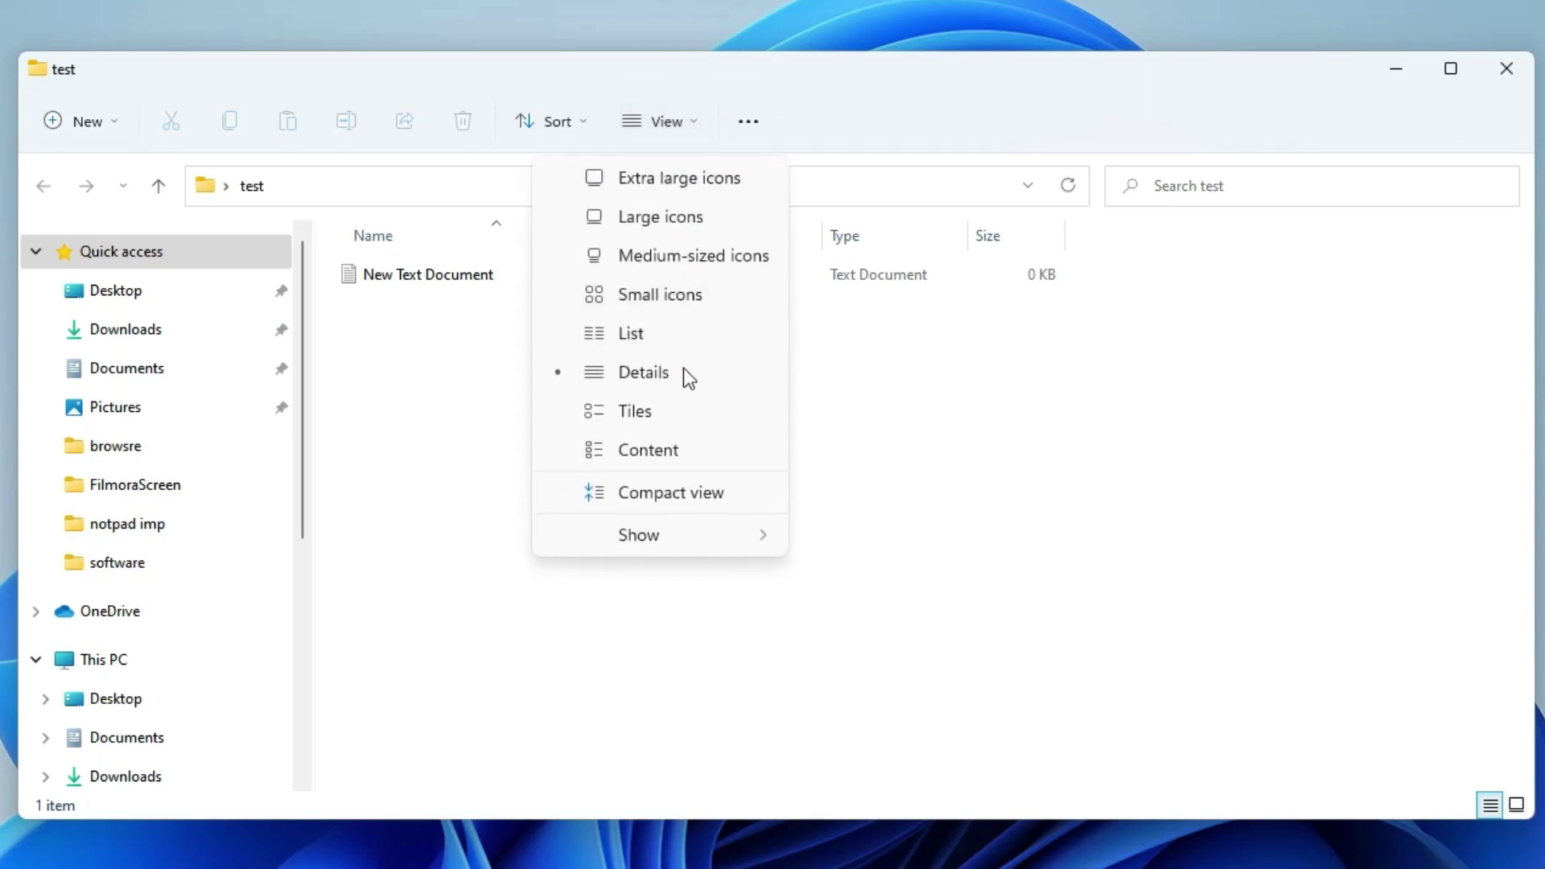
mouse_move(688, 539)
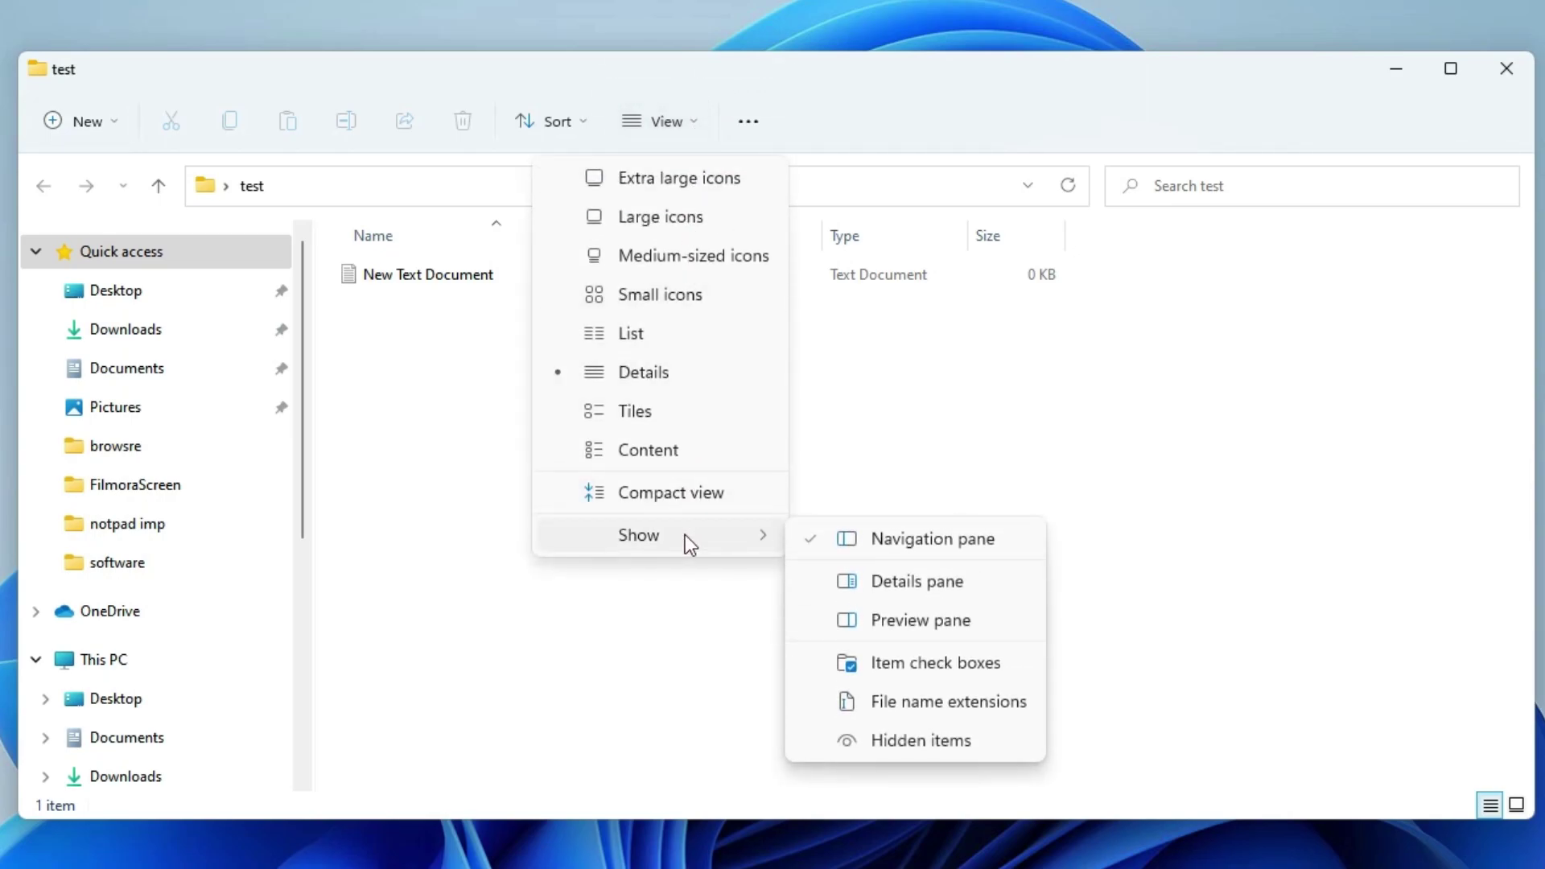
left_click(944, 701)
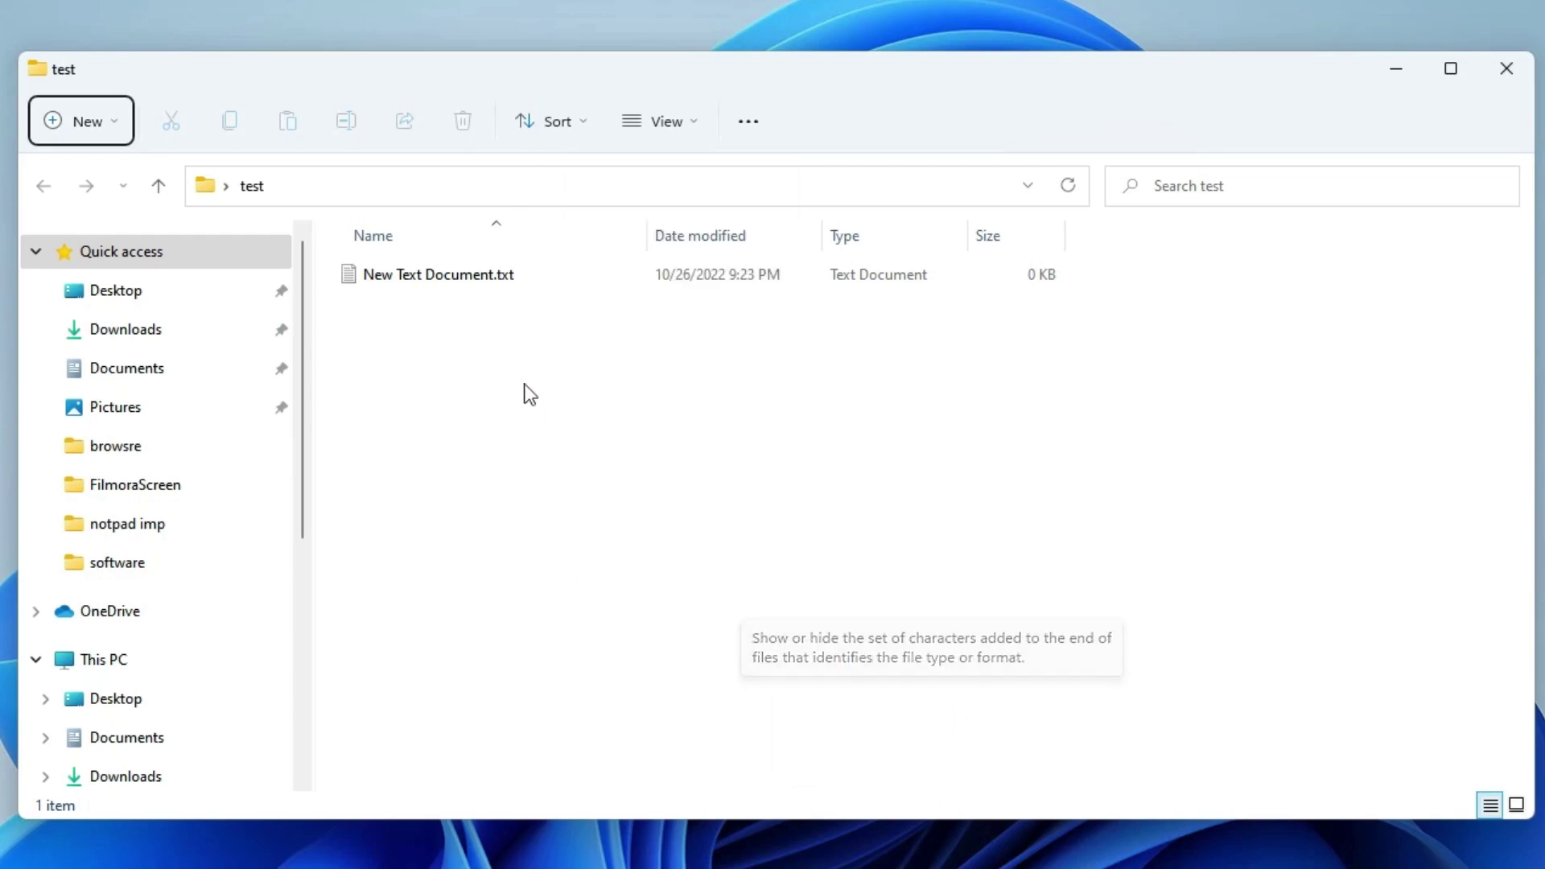
Rename the text document to Abhijit.java and confirm the extension change.
left_click(474, 278)
right_click(473, 278)
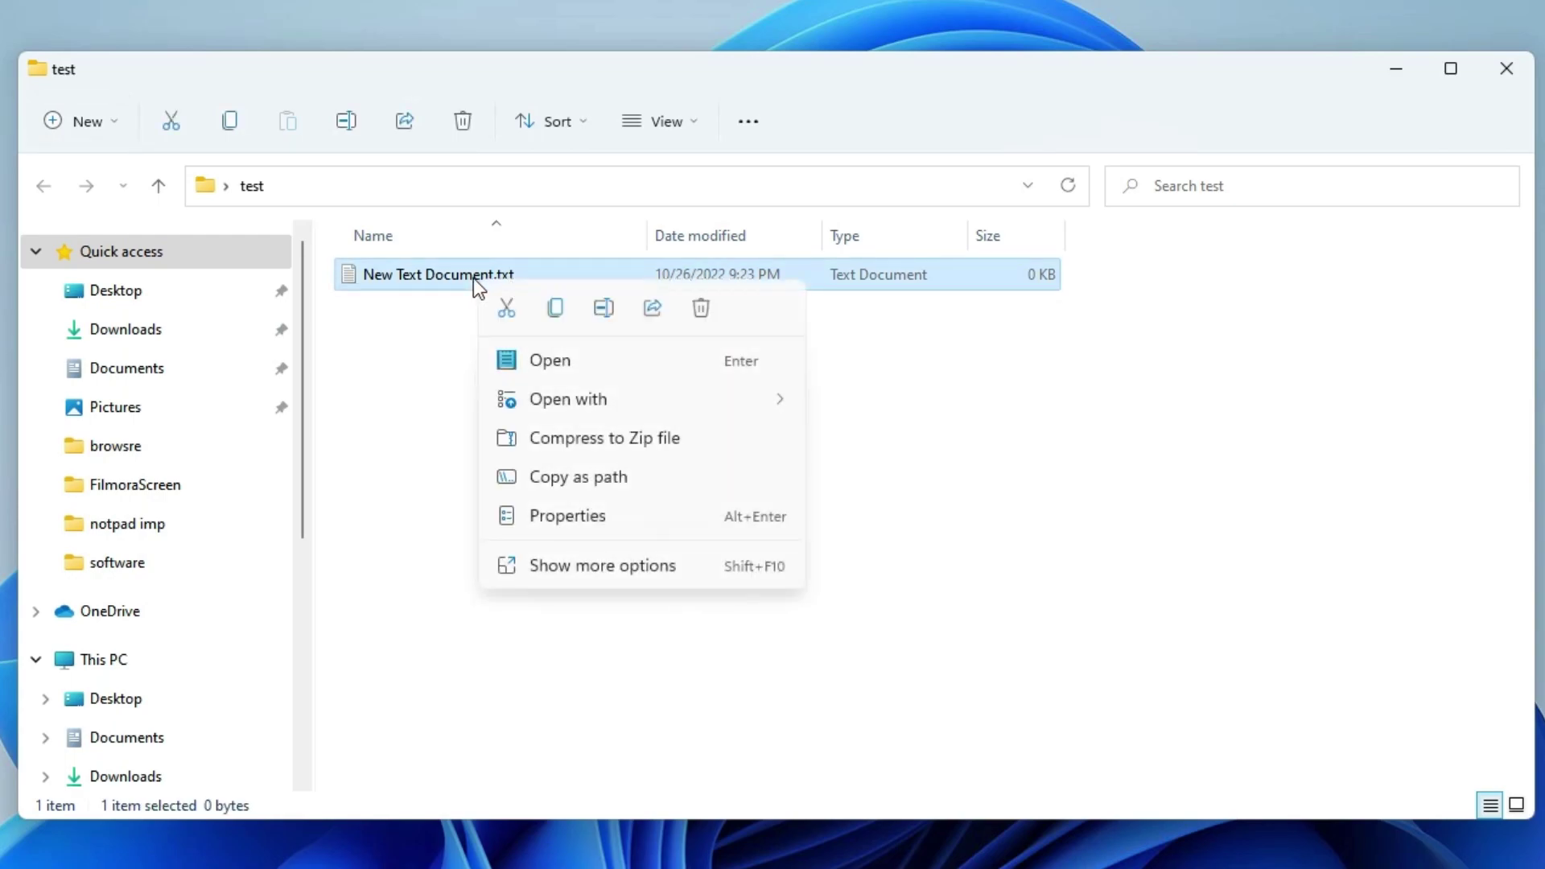
left_click(611, 311)
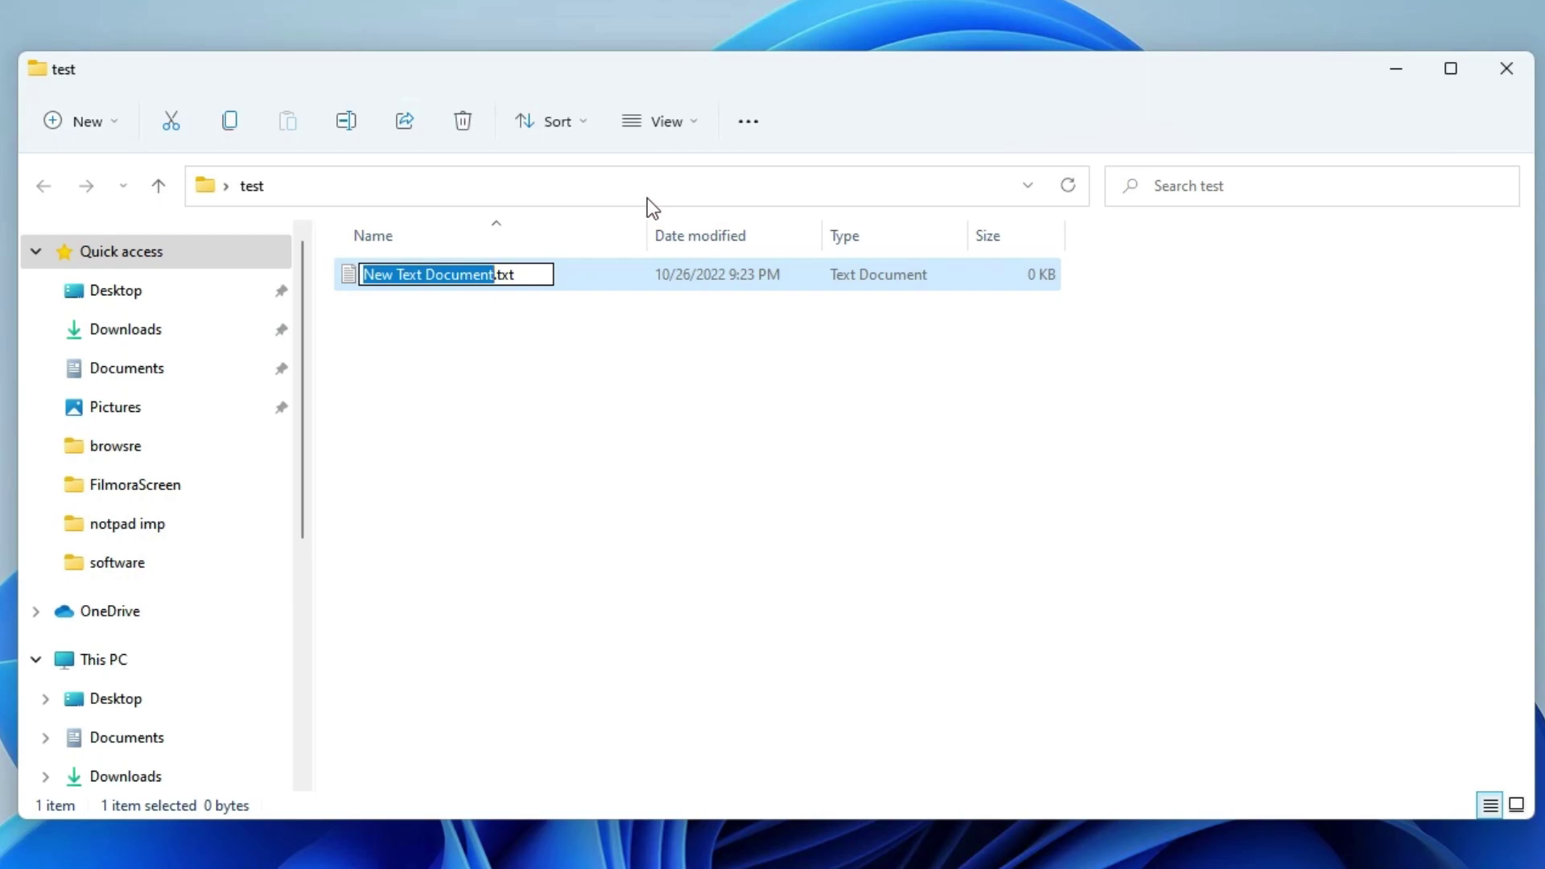
type("Abhijit")
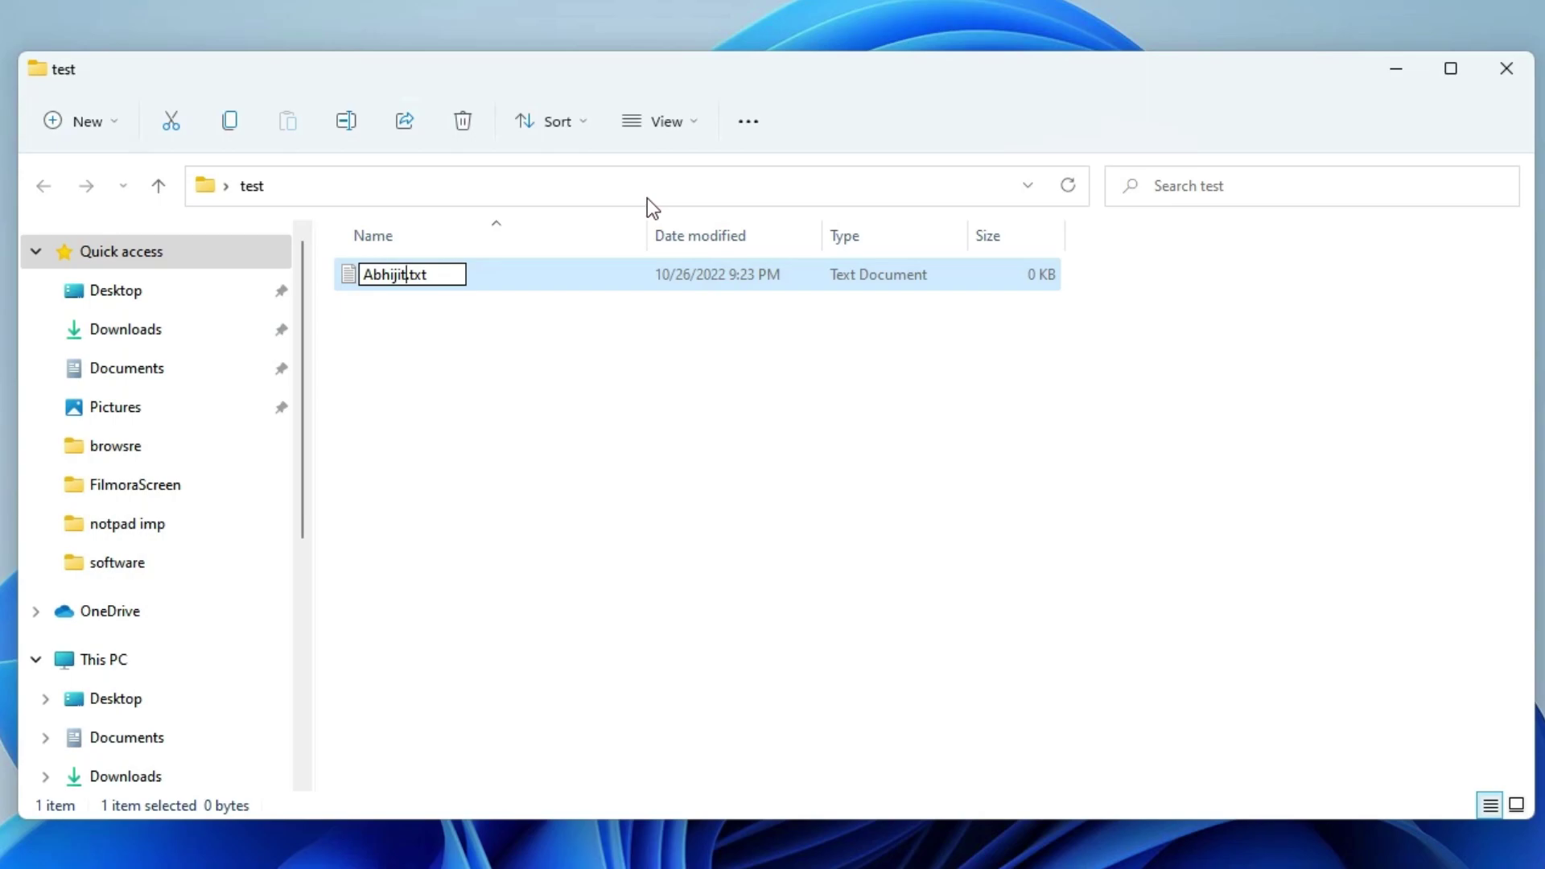
key("Right")
key("Right")
key("Right")
key("BackSpace")
key("BackSpace")
key("BackSpace")
type("java")
key("Return")
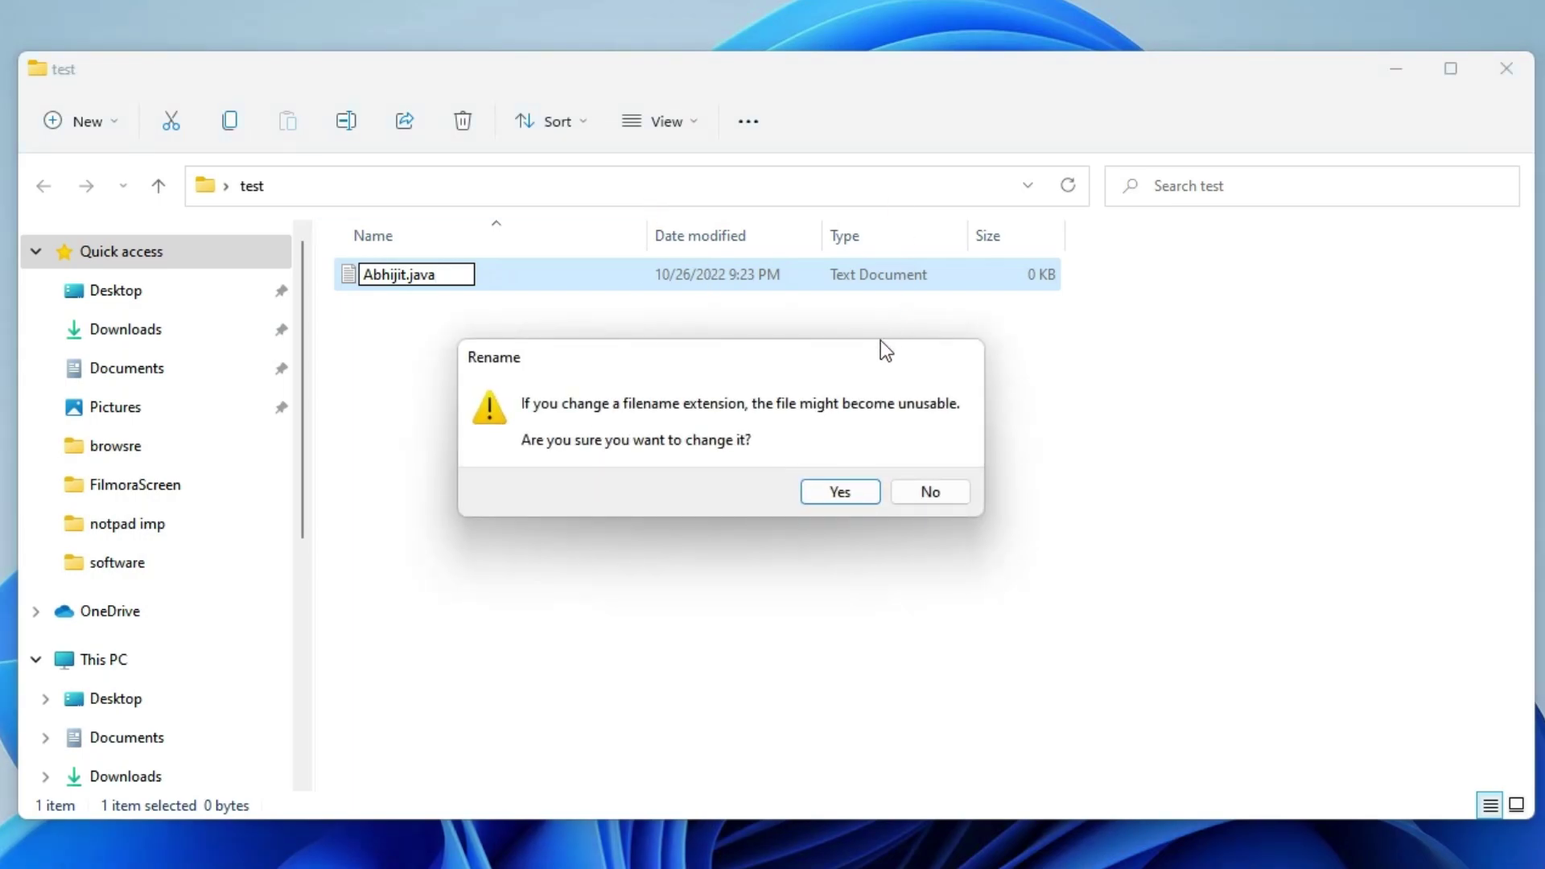
left_click(845, 489)
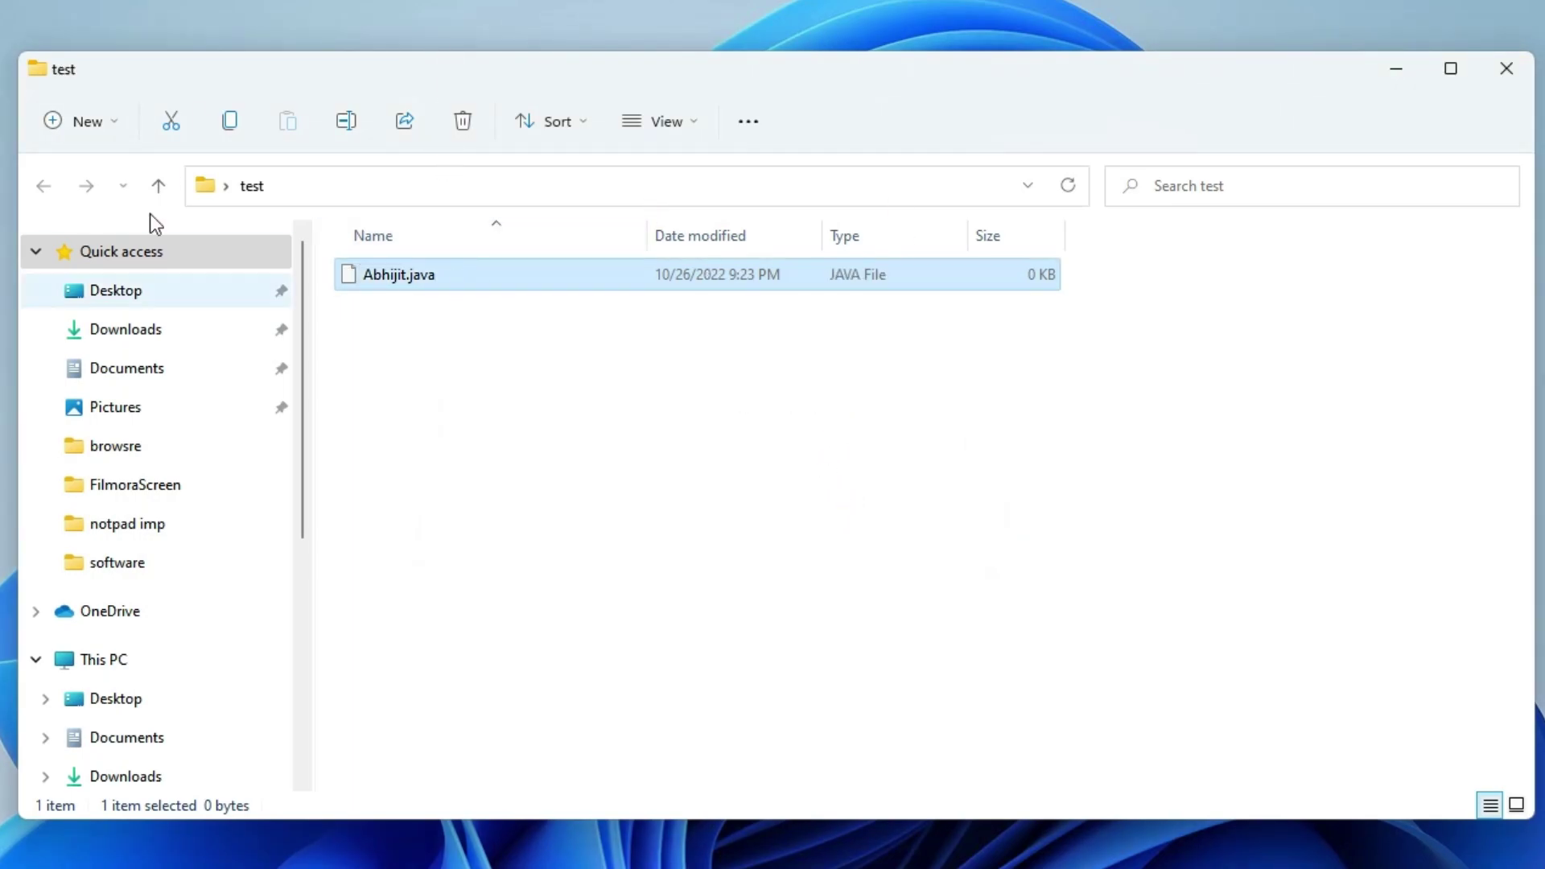
Open Abhijit.java in Notepad via Open with, without always using that app for .java files.
right_click(432, 277)
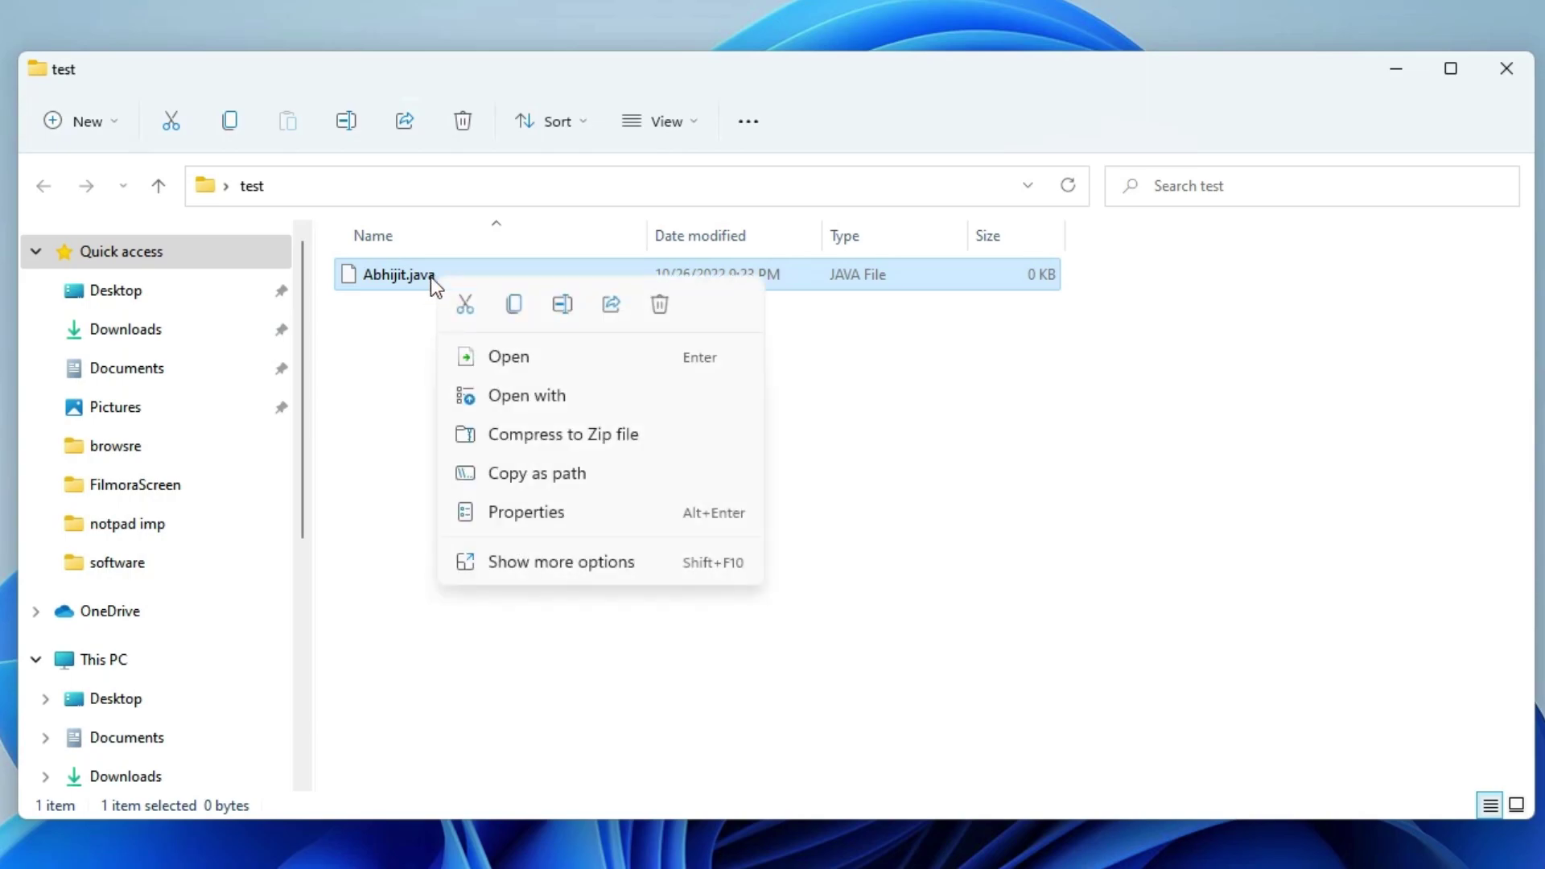
left_click(552, 562)
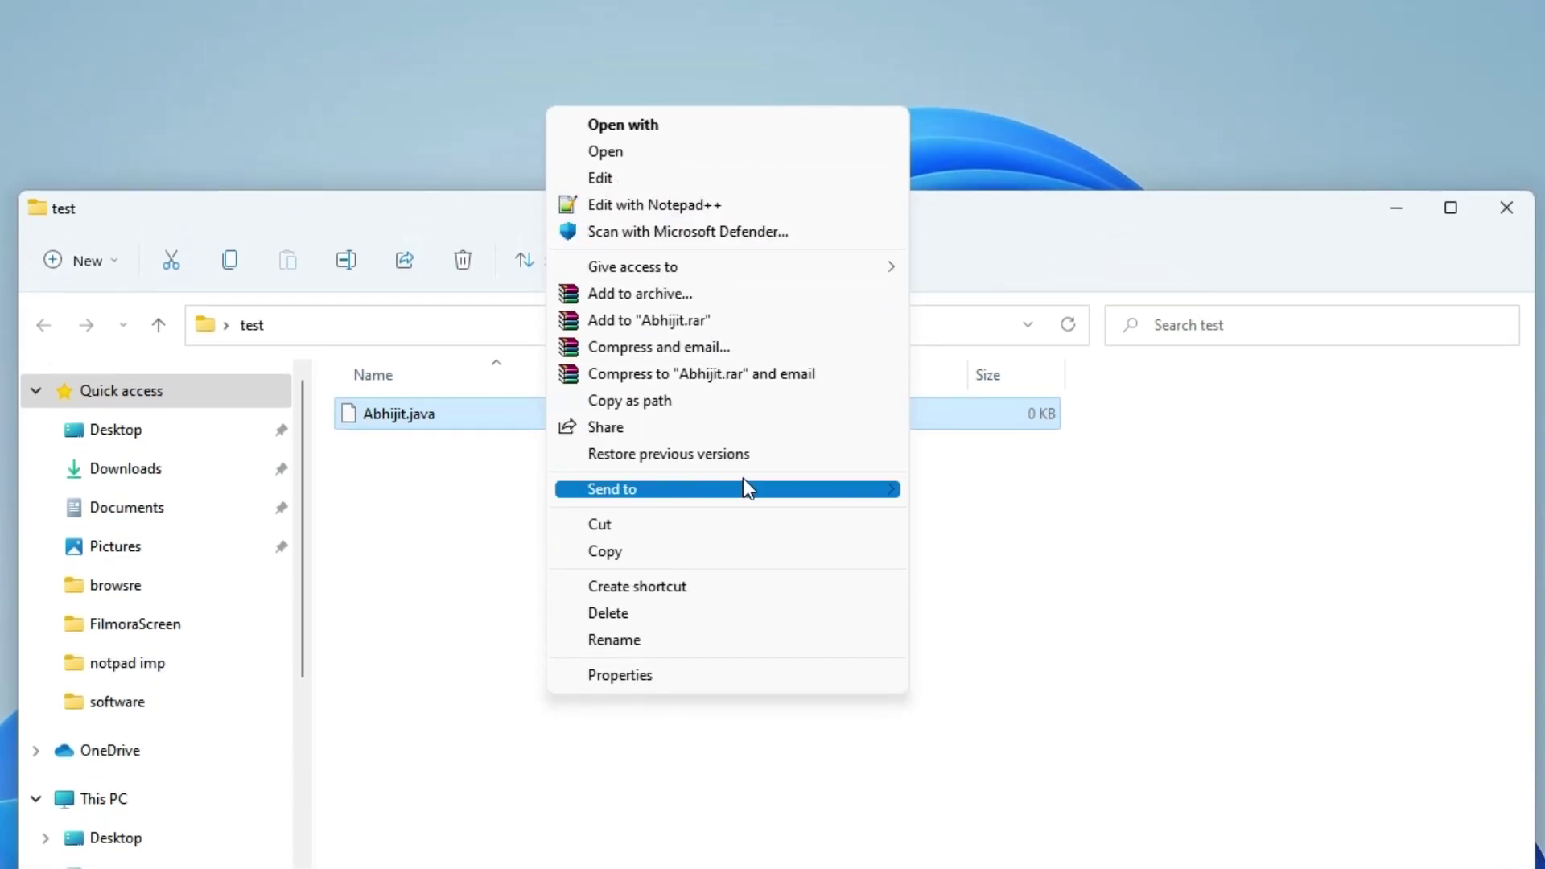
right_click(404, 416)
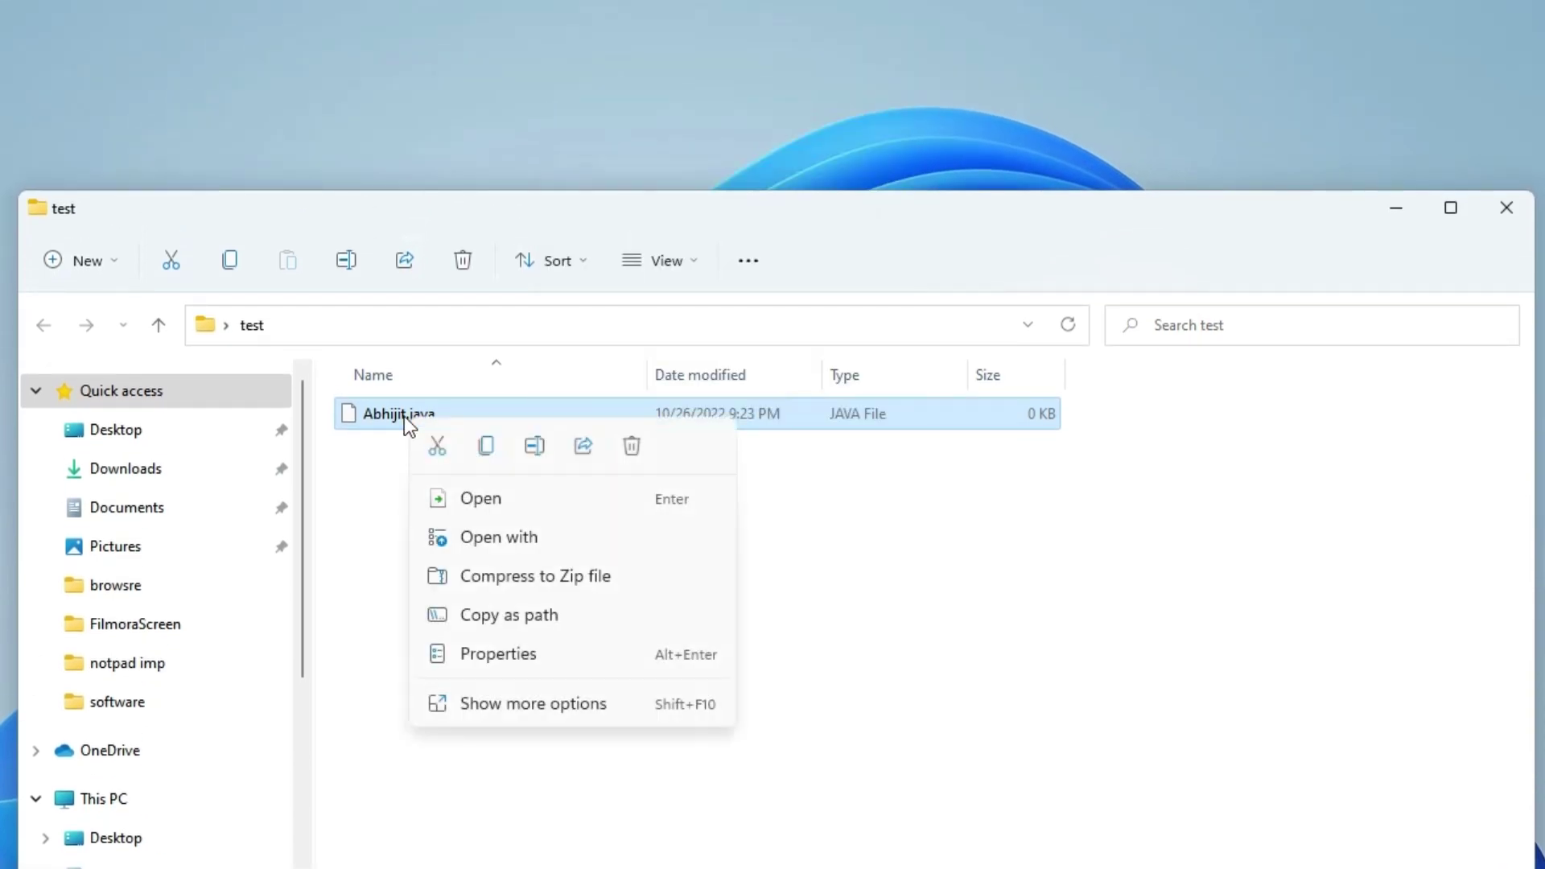
left_click(520, 544)
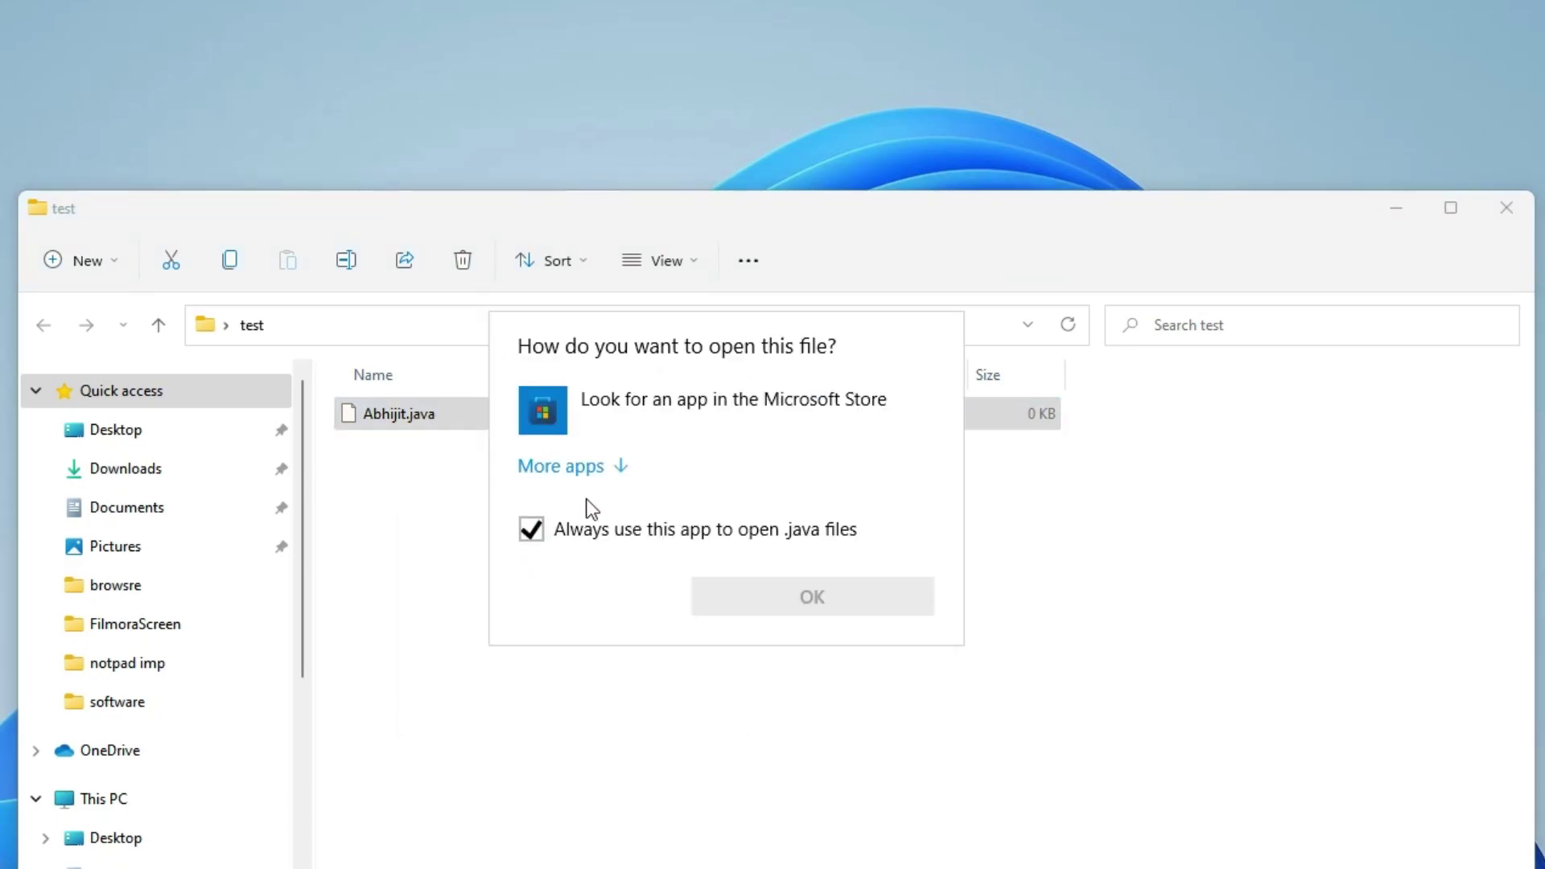
left_click(561, 529)
left_click(581, 469)
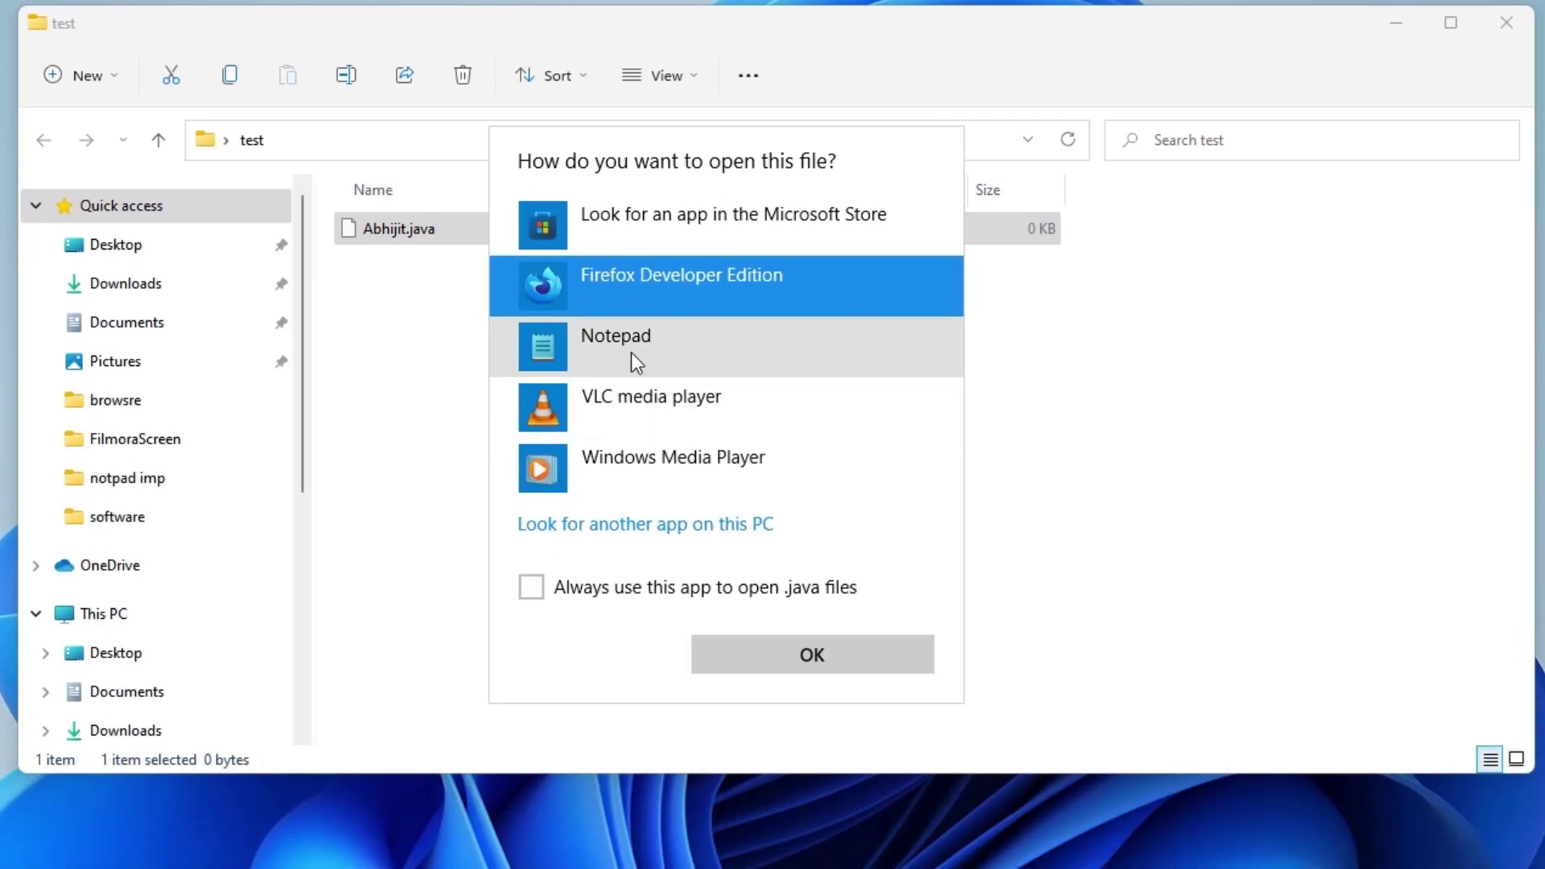
left_click(631, 353)
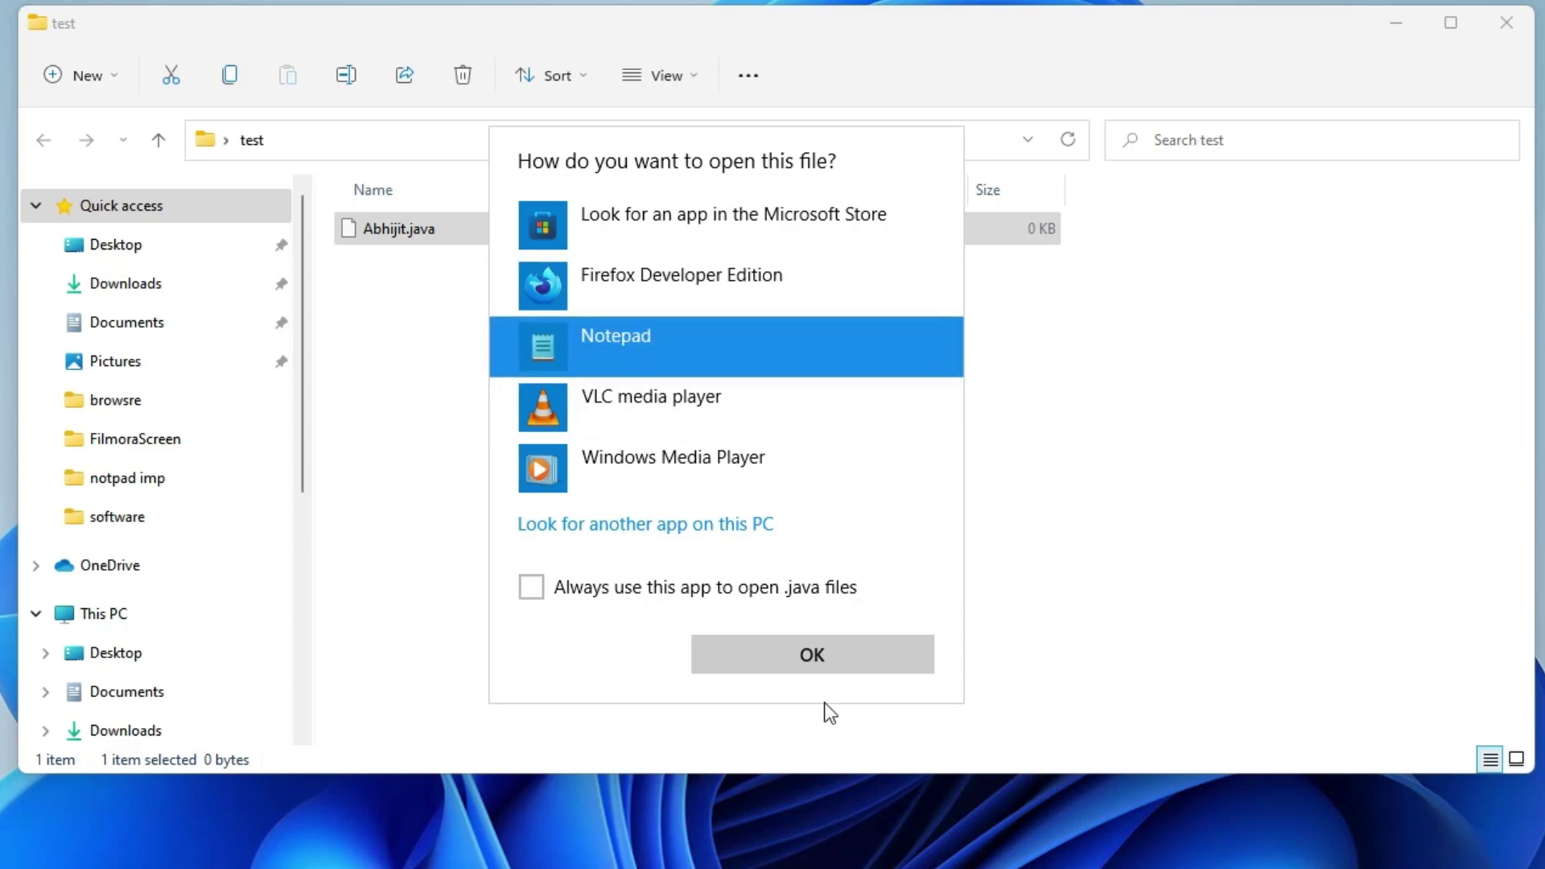
left_click(823, 647)
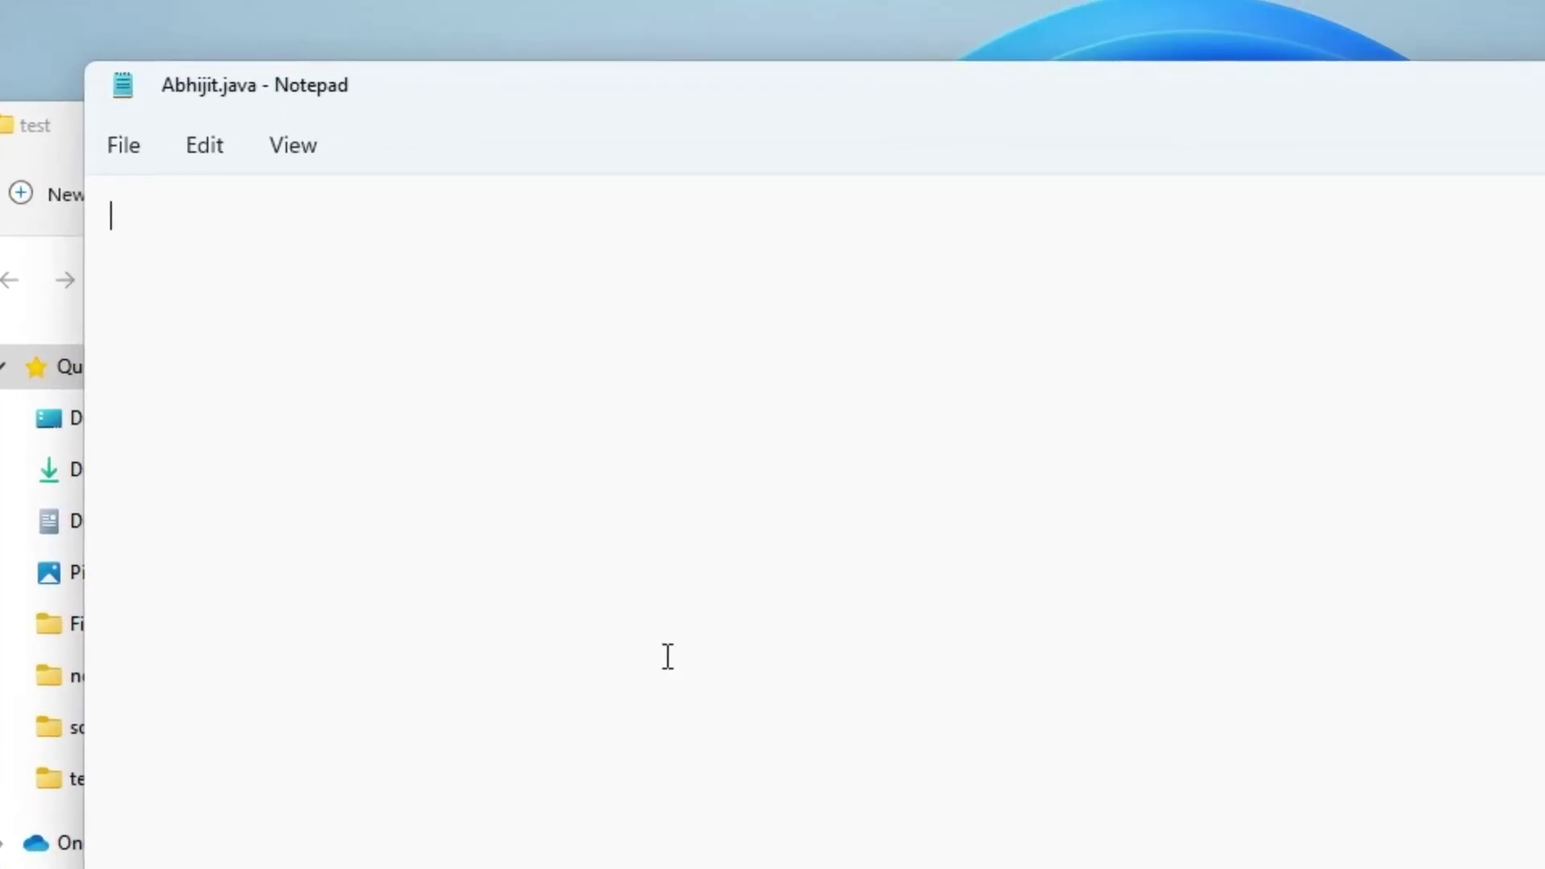
Paste the Hello, Java! class into Abhijit.java, save it, and close Notepad and the folder window.
type("public class Abhijit{       public static void main(String []args){         System.out.println(\"Hello,  Java!\");      } }")
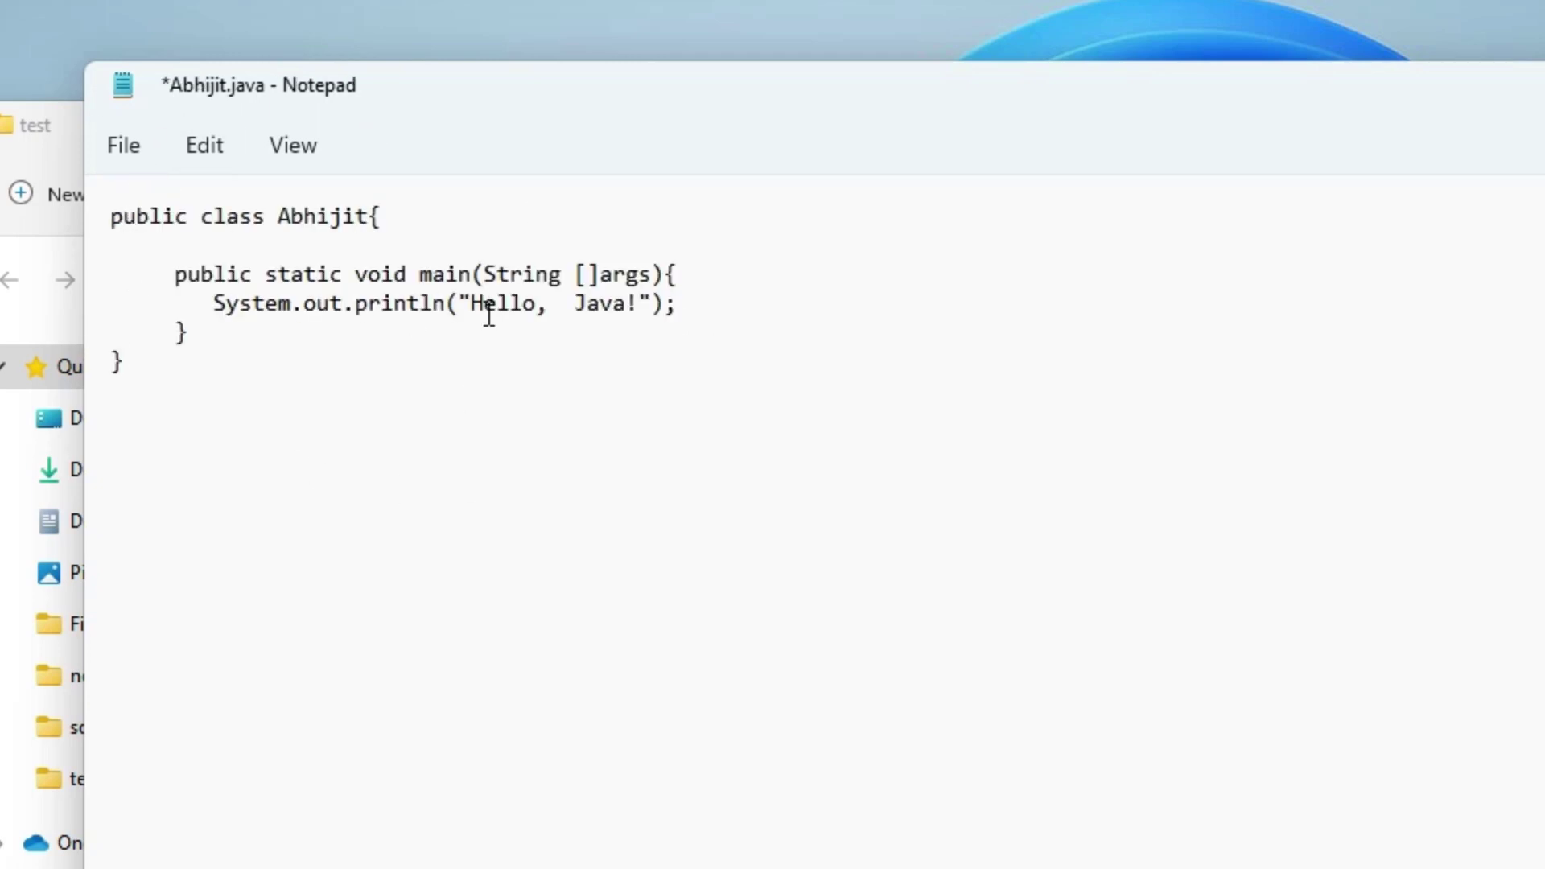
key("ctrl+s")
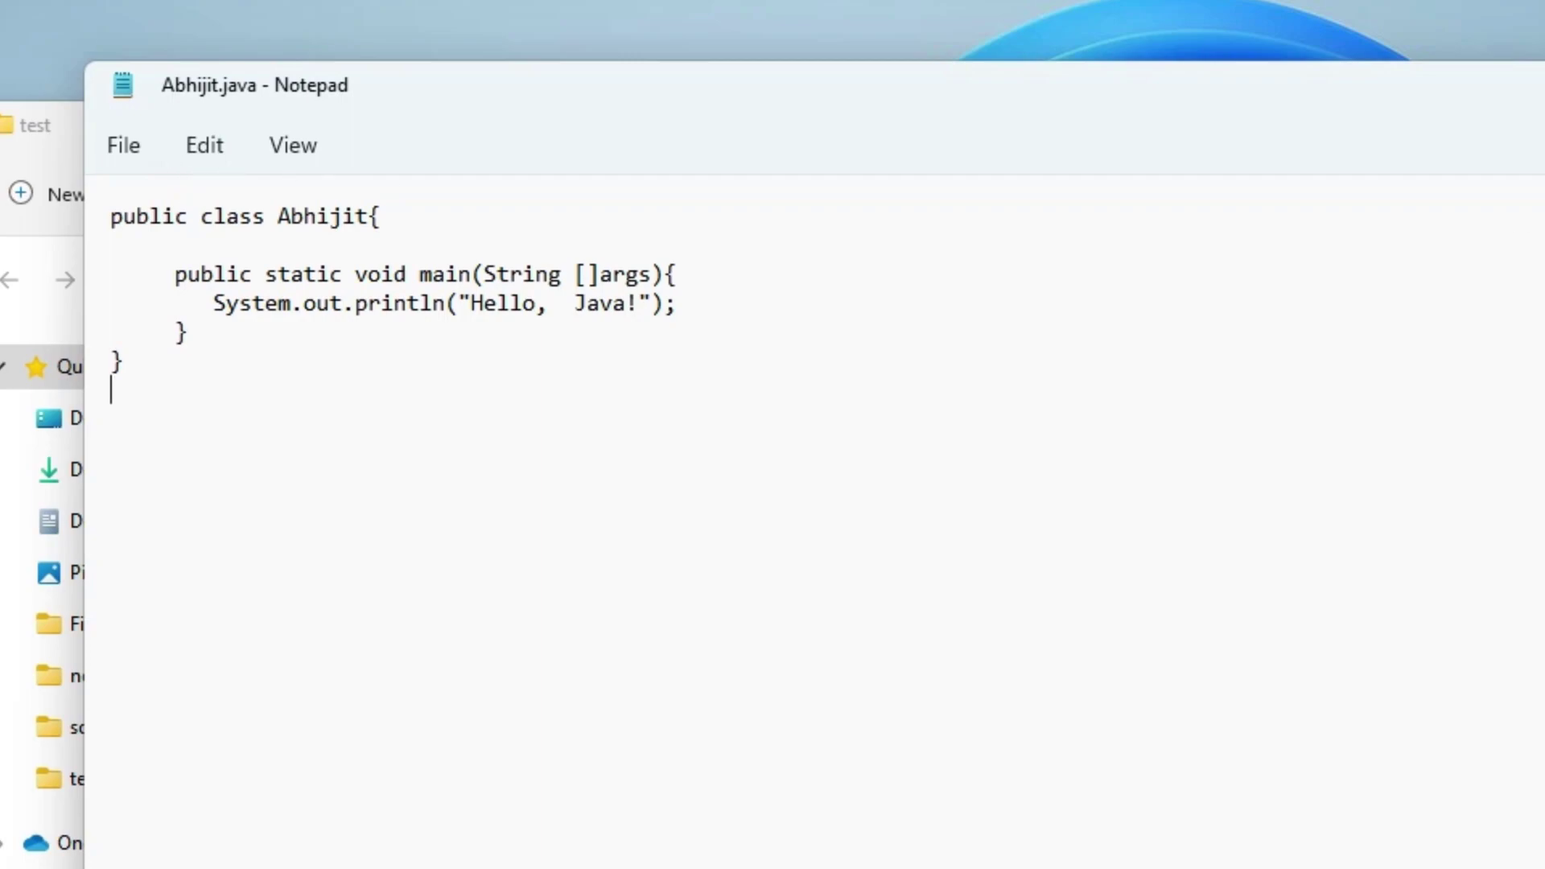
key("alt+F4")
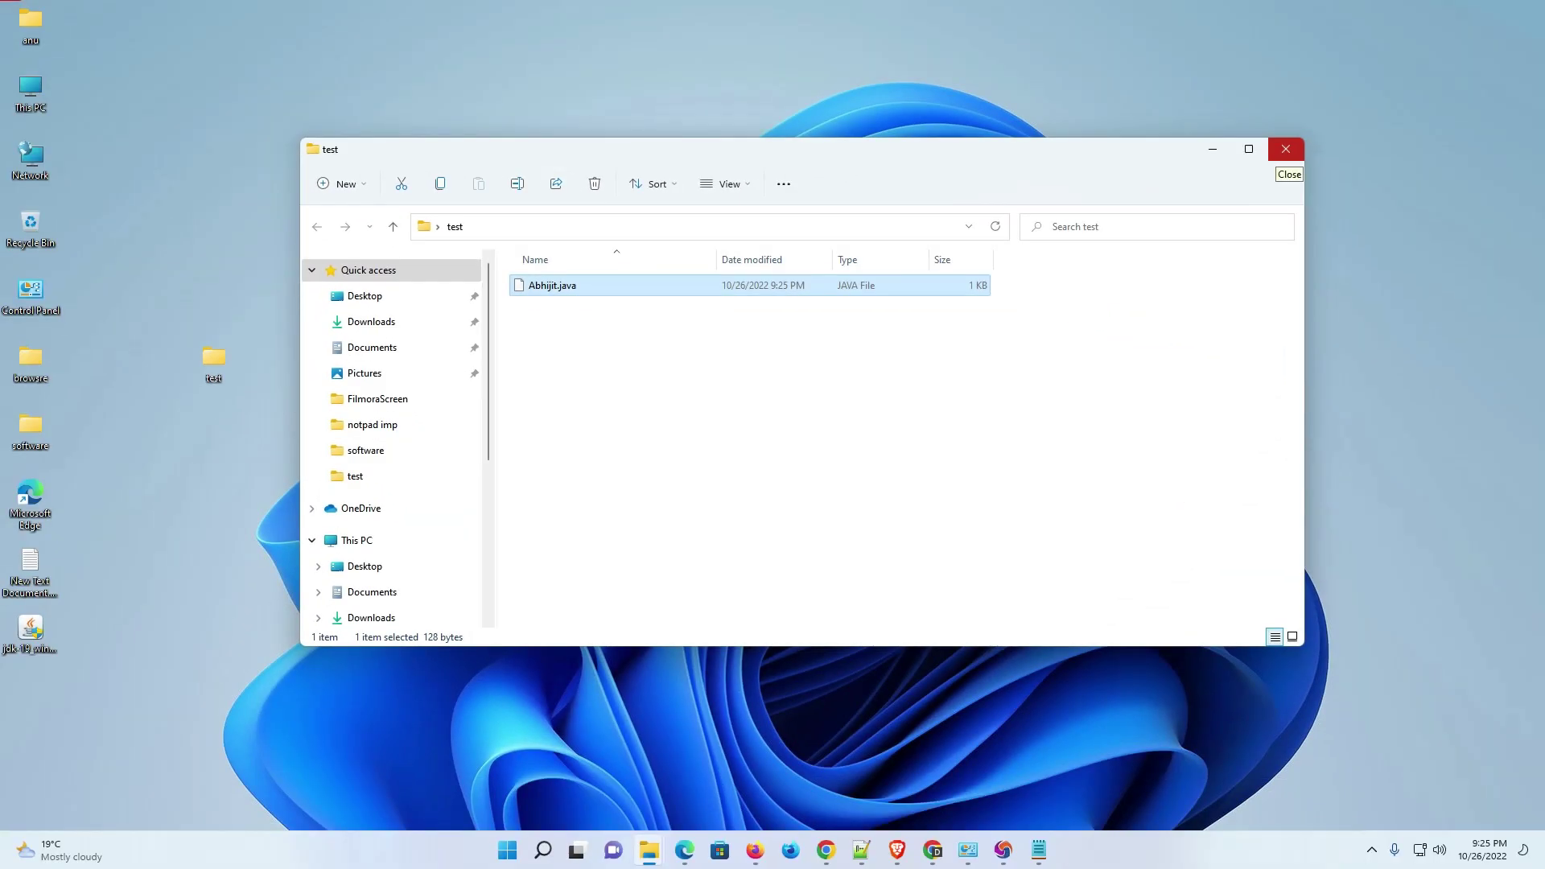
left_click(1286, 150)
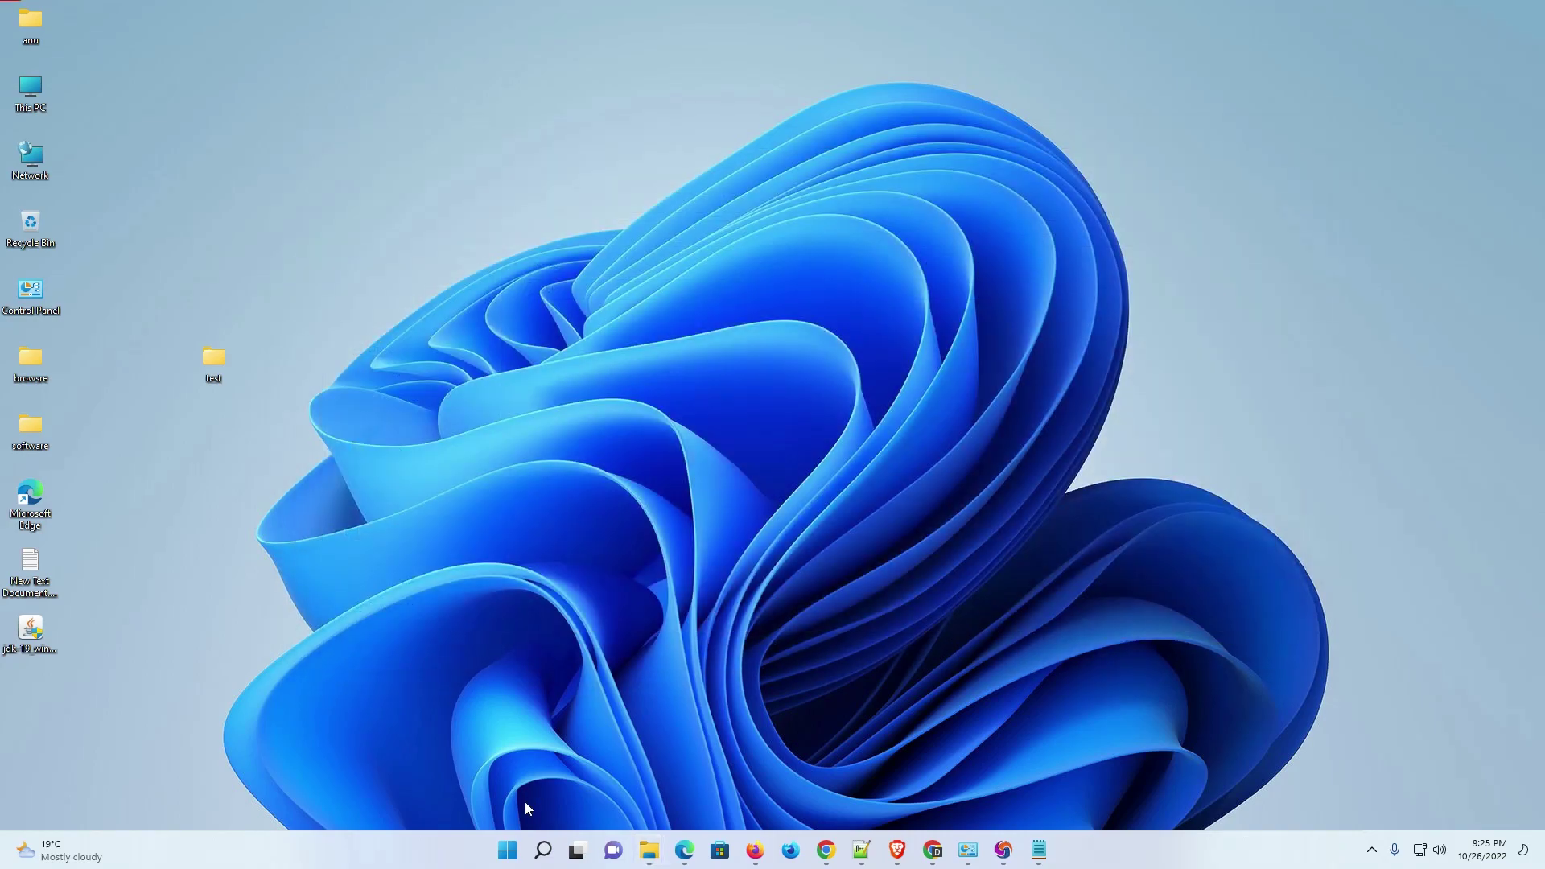
Launch Command Prompt from a Start search for 'cmd' and reposition its window.
left_click(497, 858)
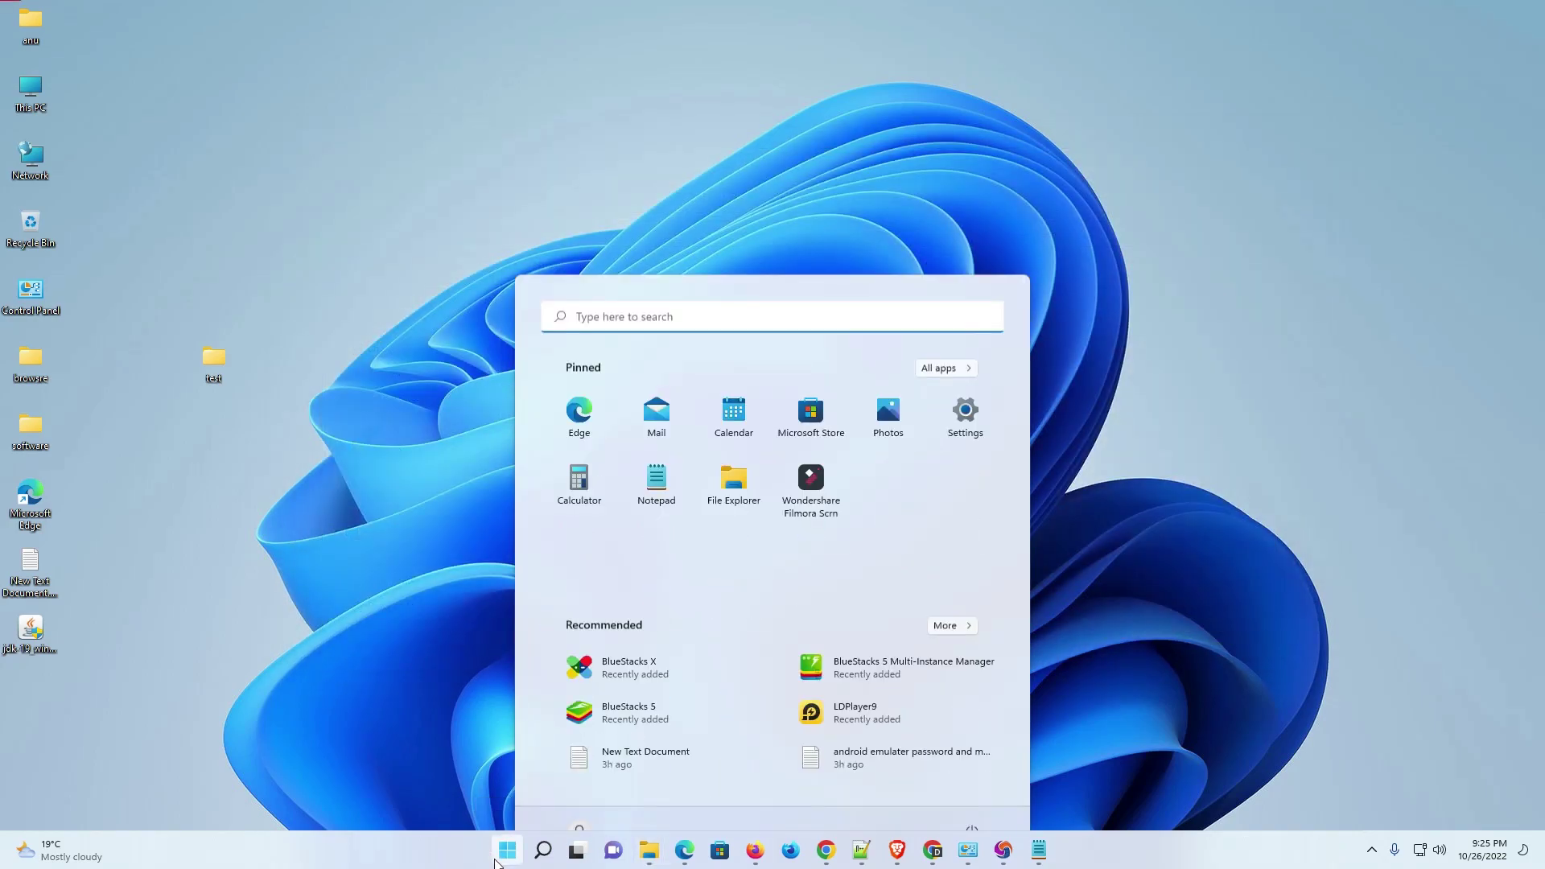
type("cmd")
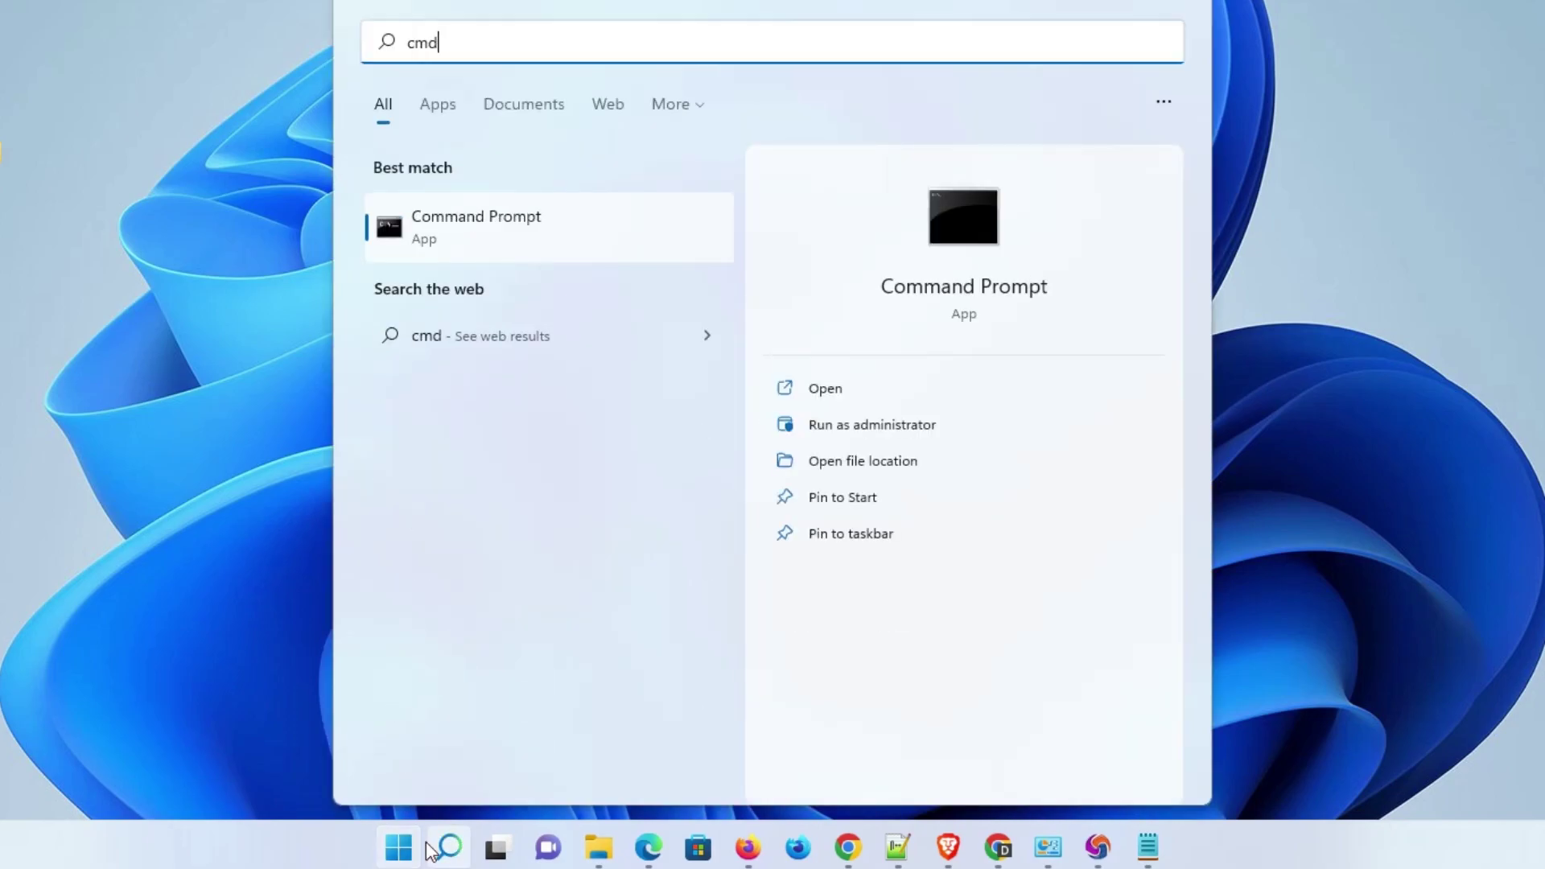
left_click(469, 237)
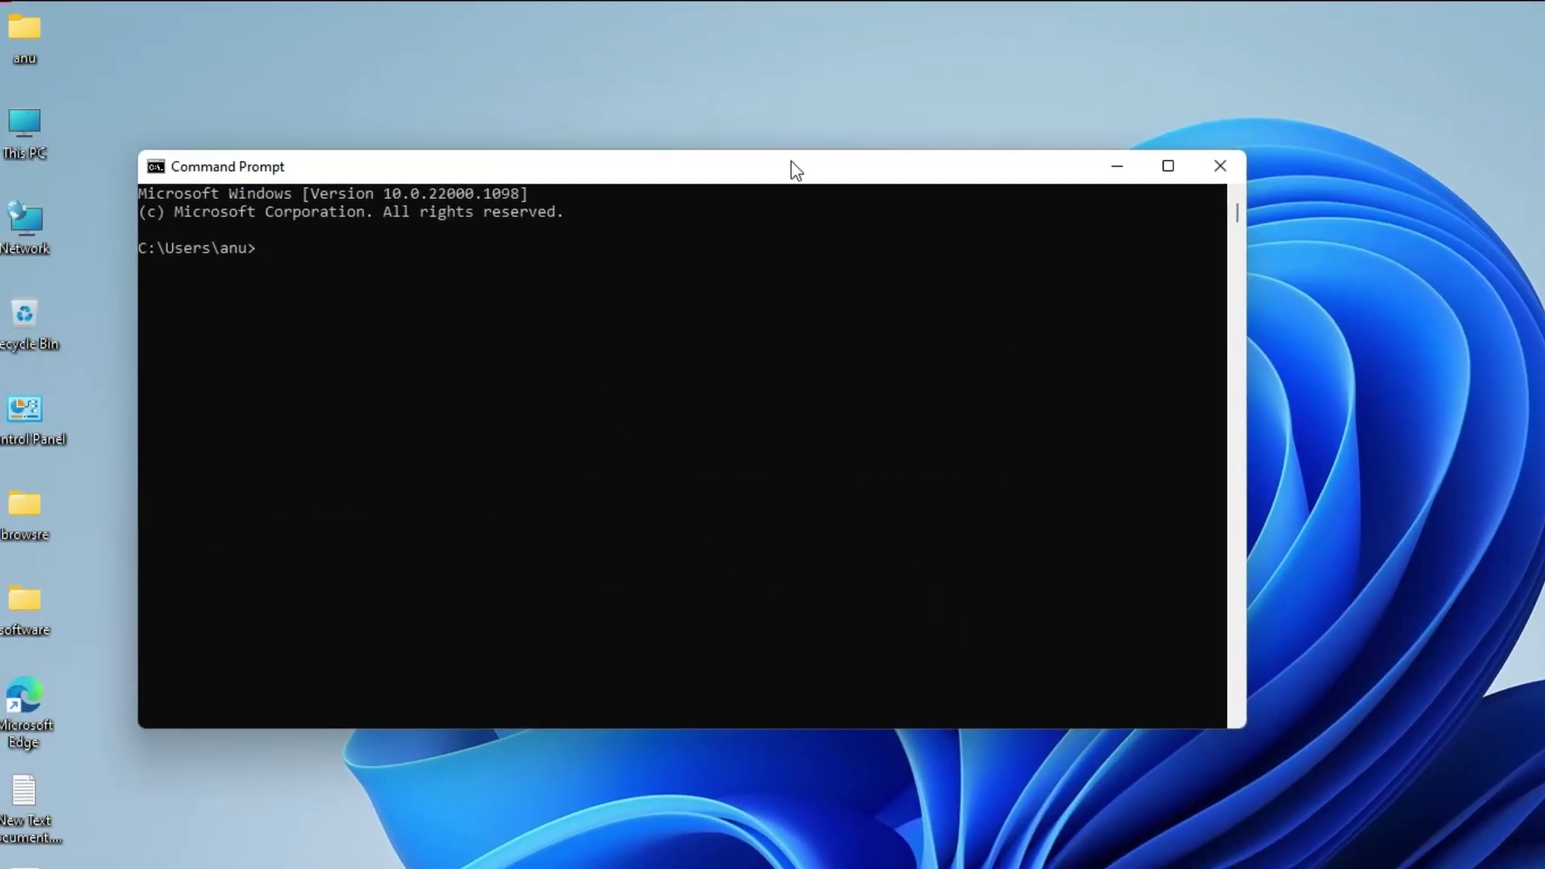
left_click_drag(790, 161, 1285, 333)
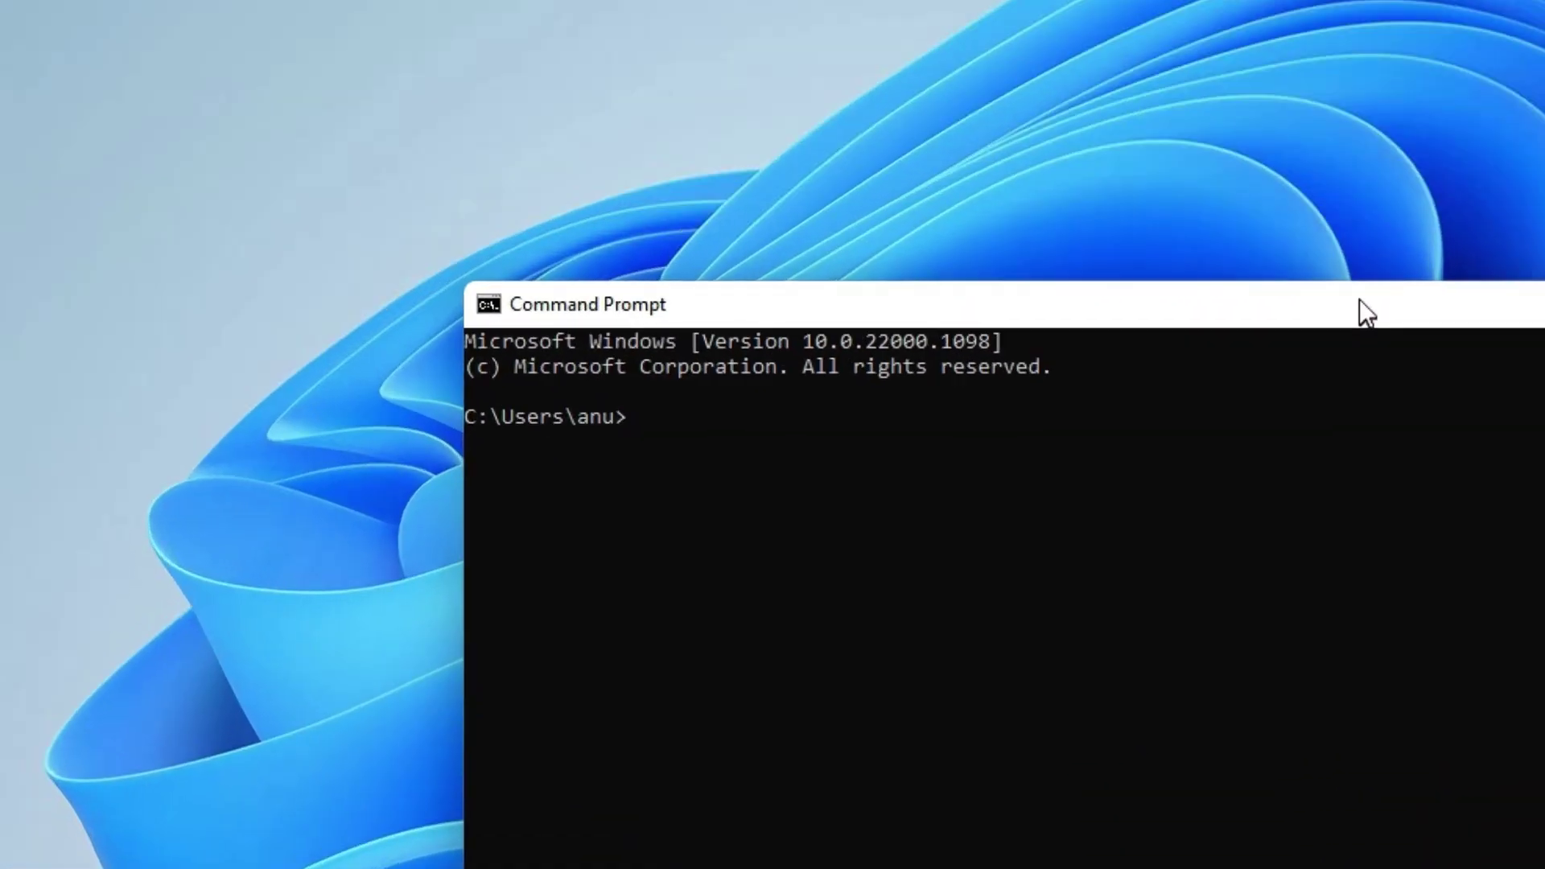
Change directory to the desktop test folder by dropping its path after cd.
type("cd")
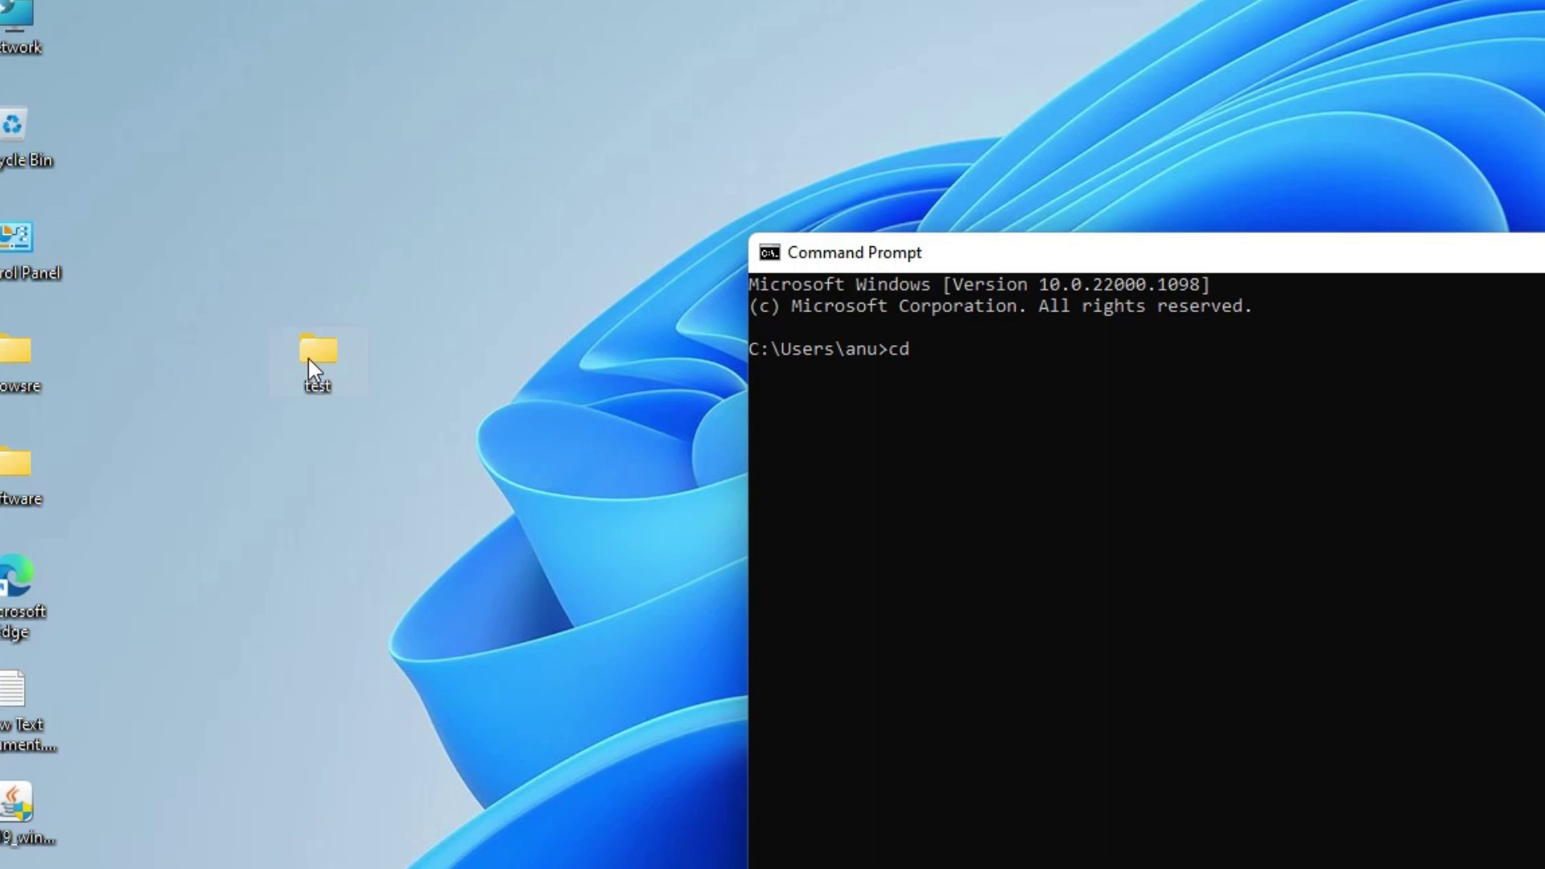
left_click(308, 356)
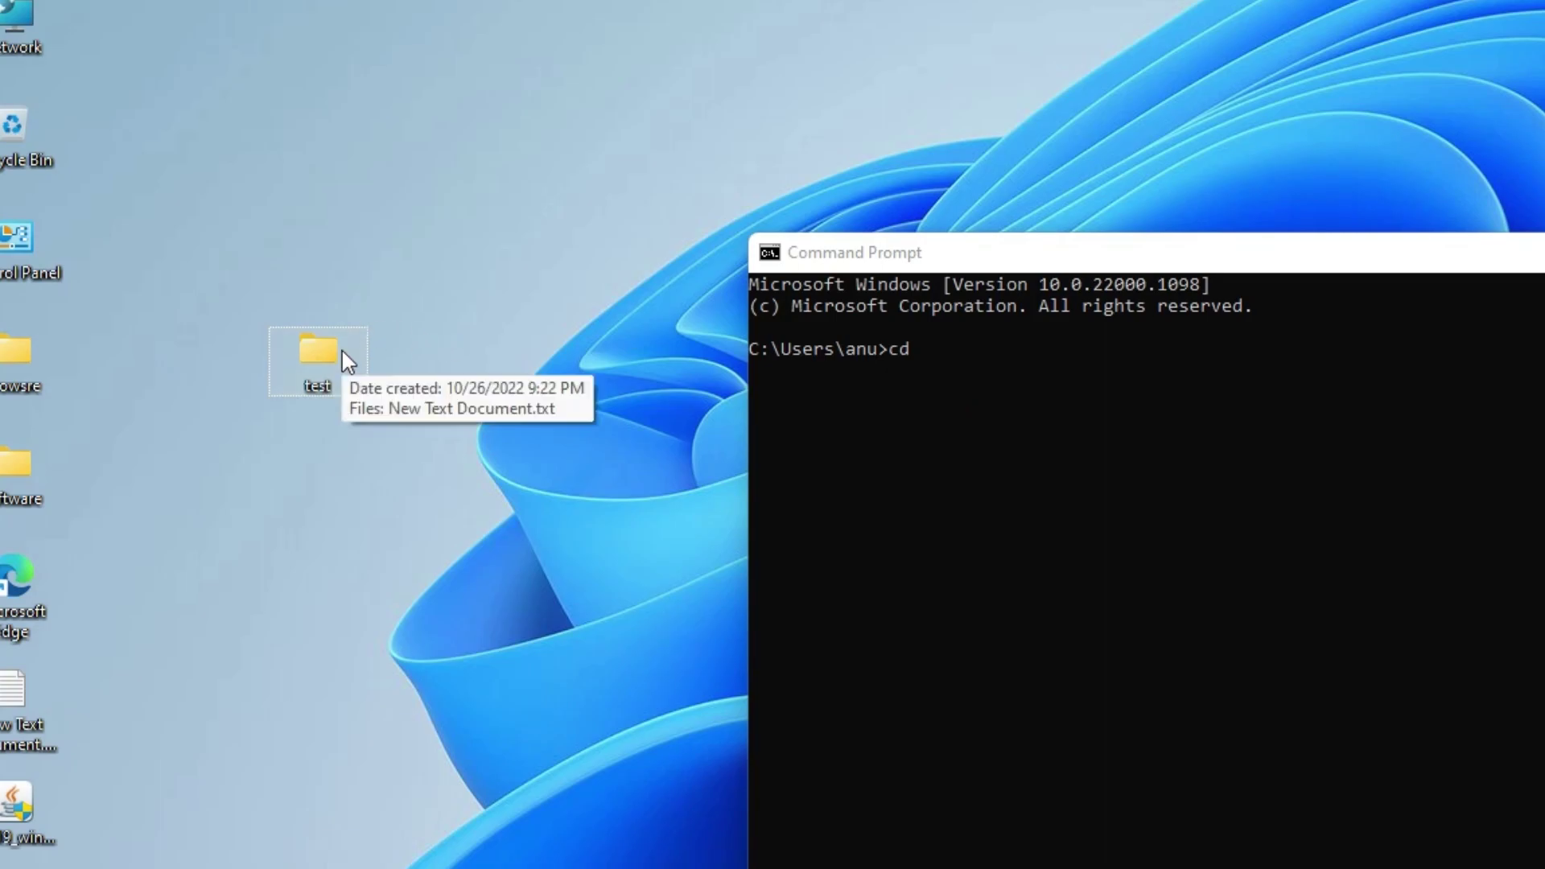
left_click_drag(1095, 395, 1094, 396)
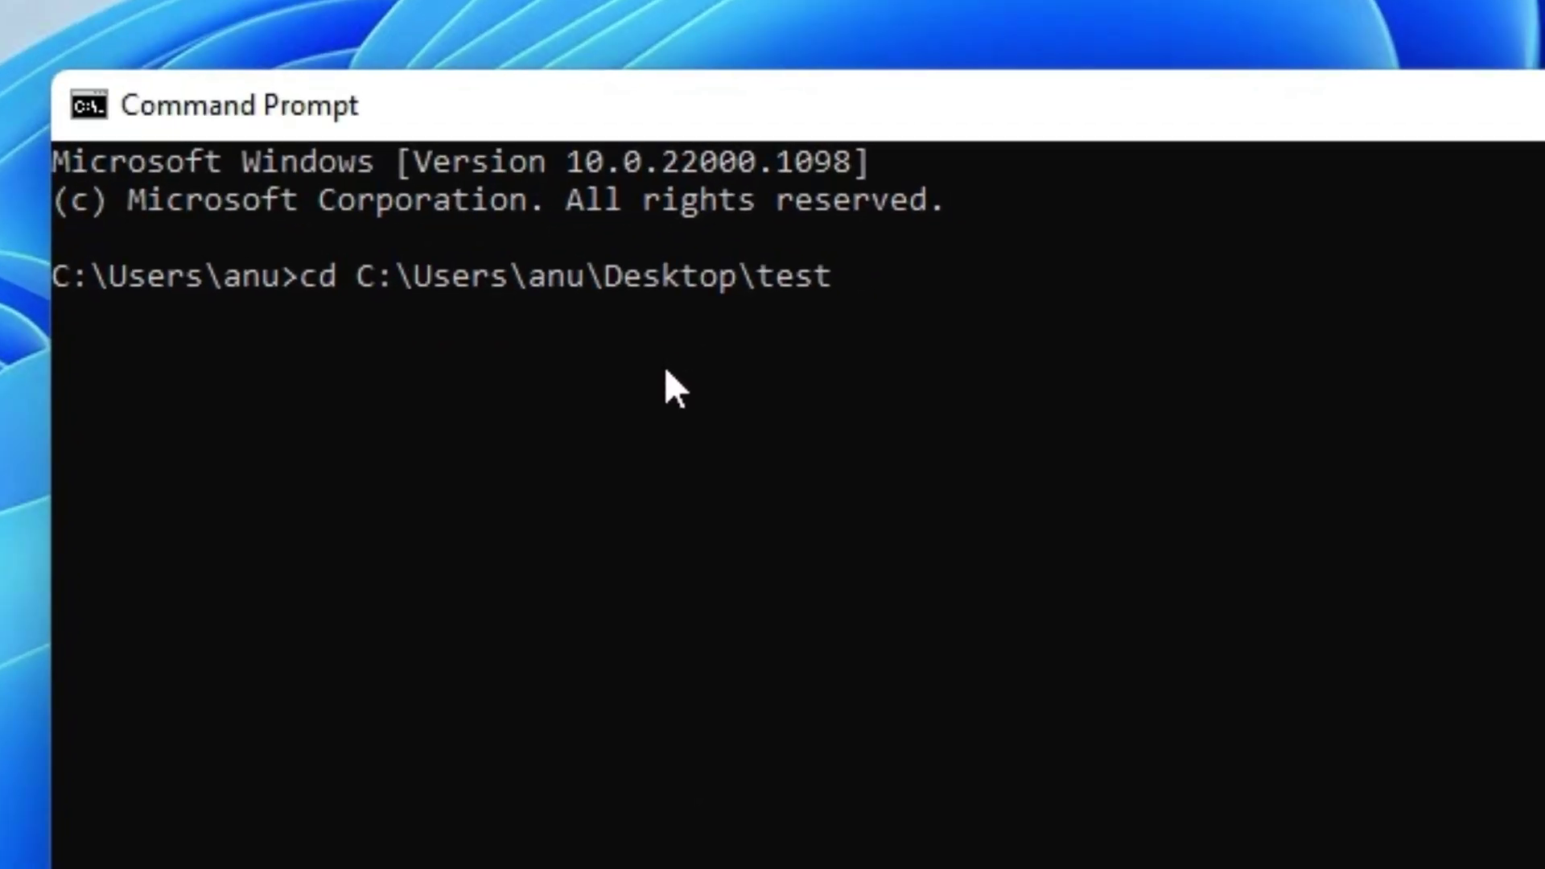
left_click(665, 401)
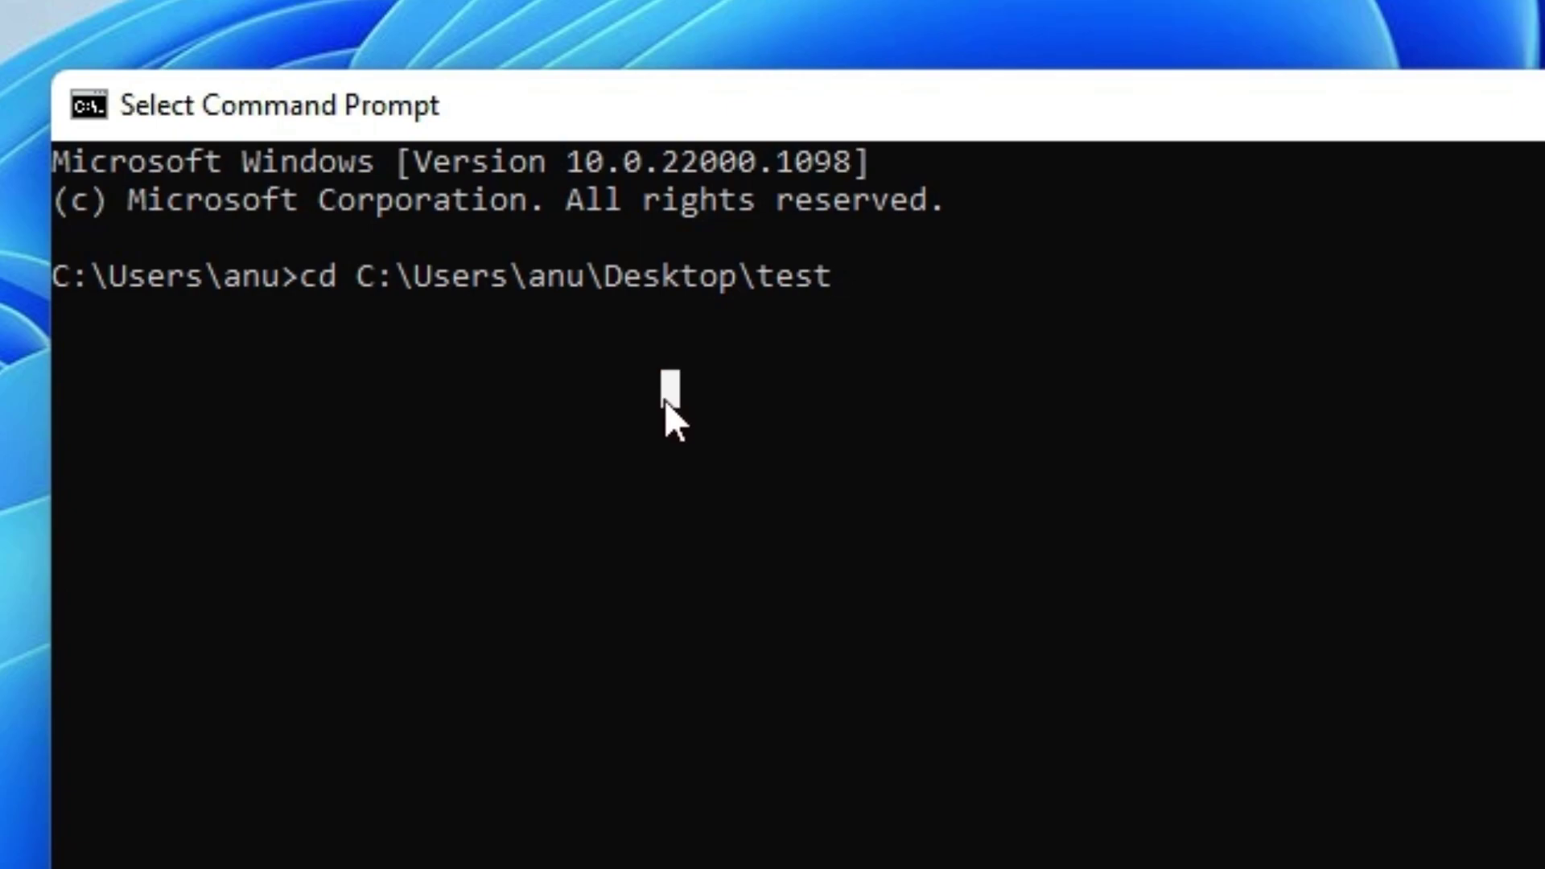
key("Escape")
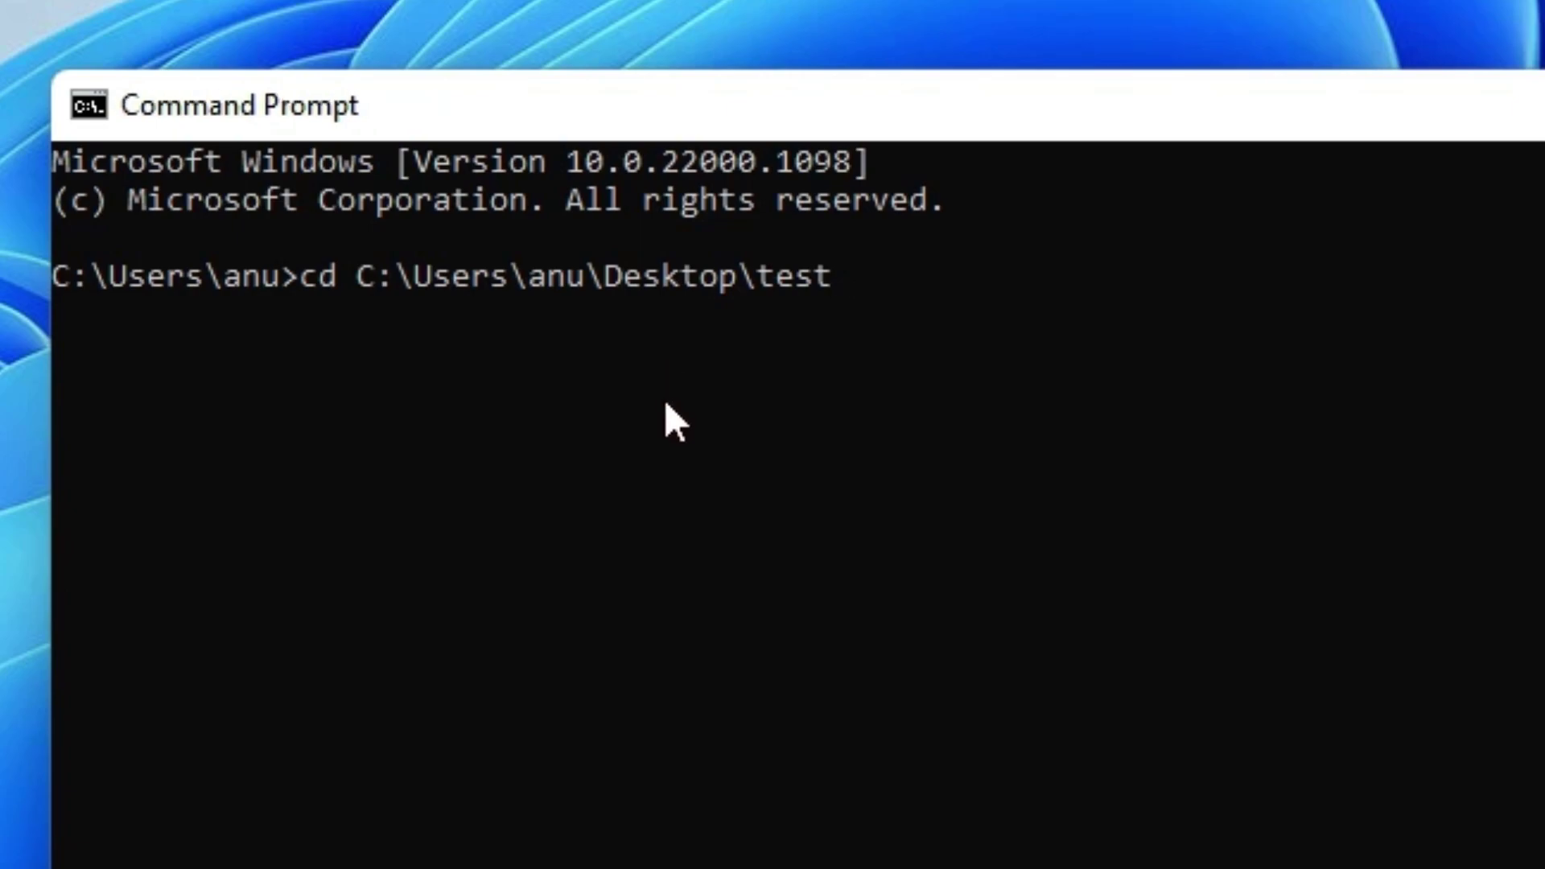
key("Return")
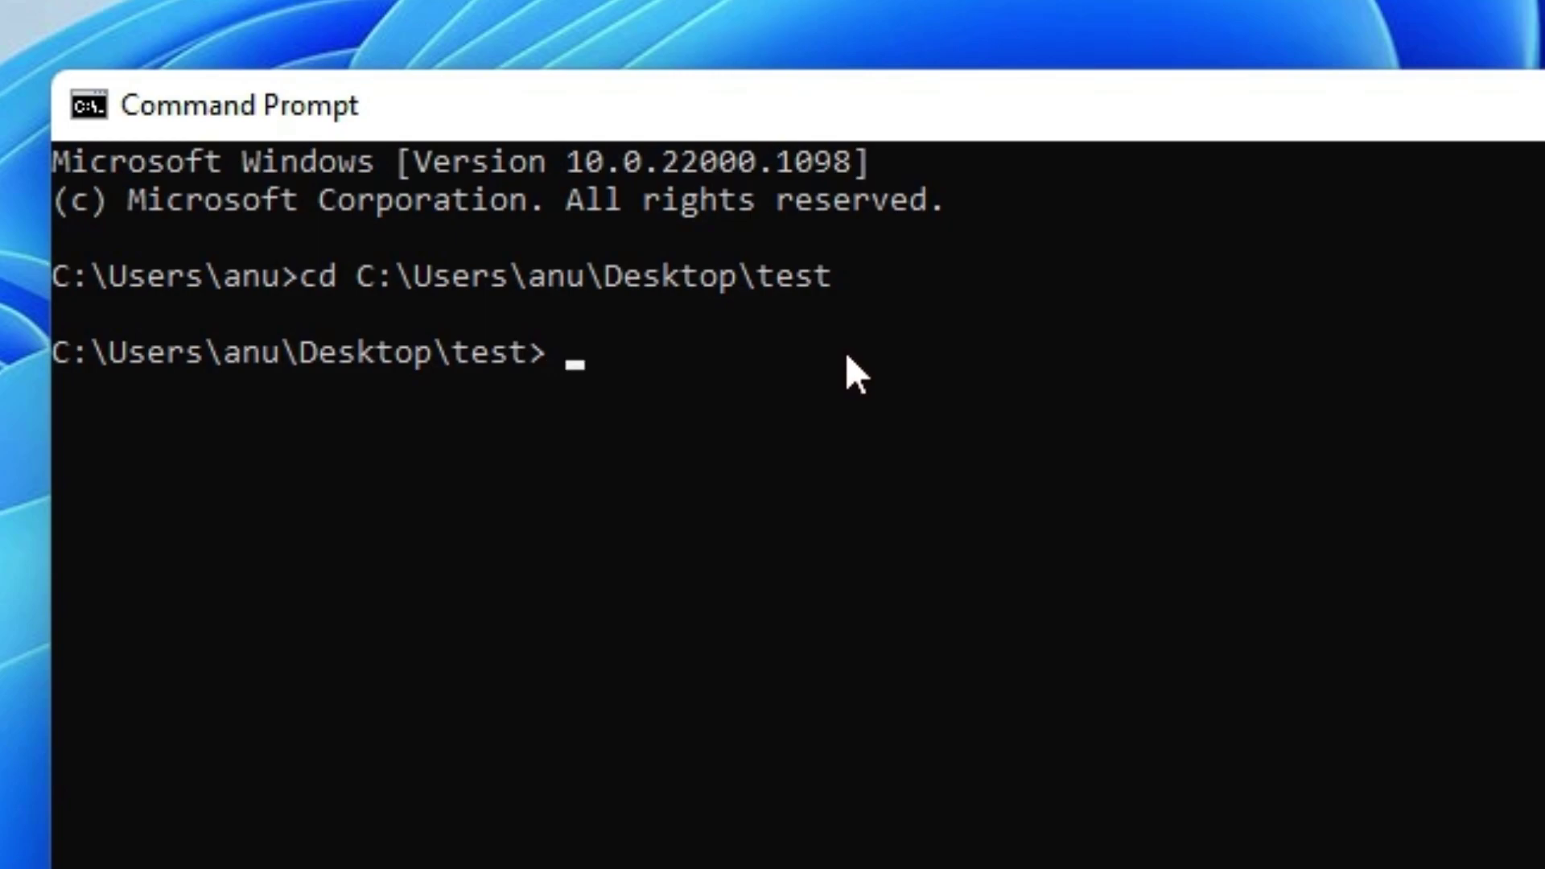
Compile the source with 'javac Abhijit.java'.
key("BackSpace")
type("javac")
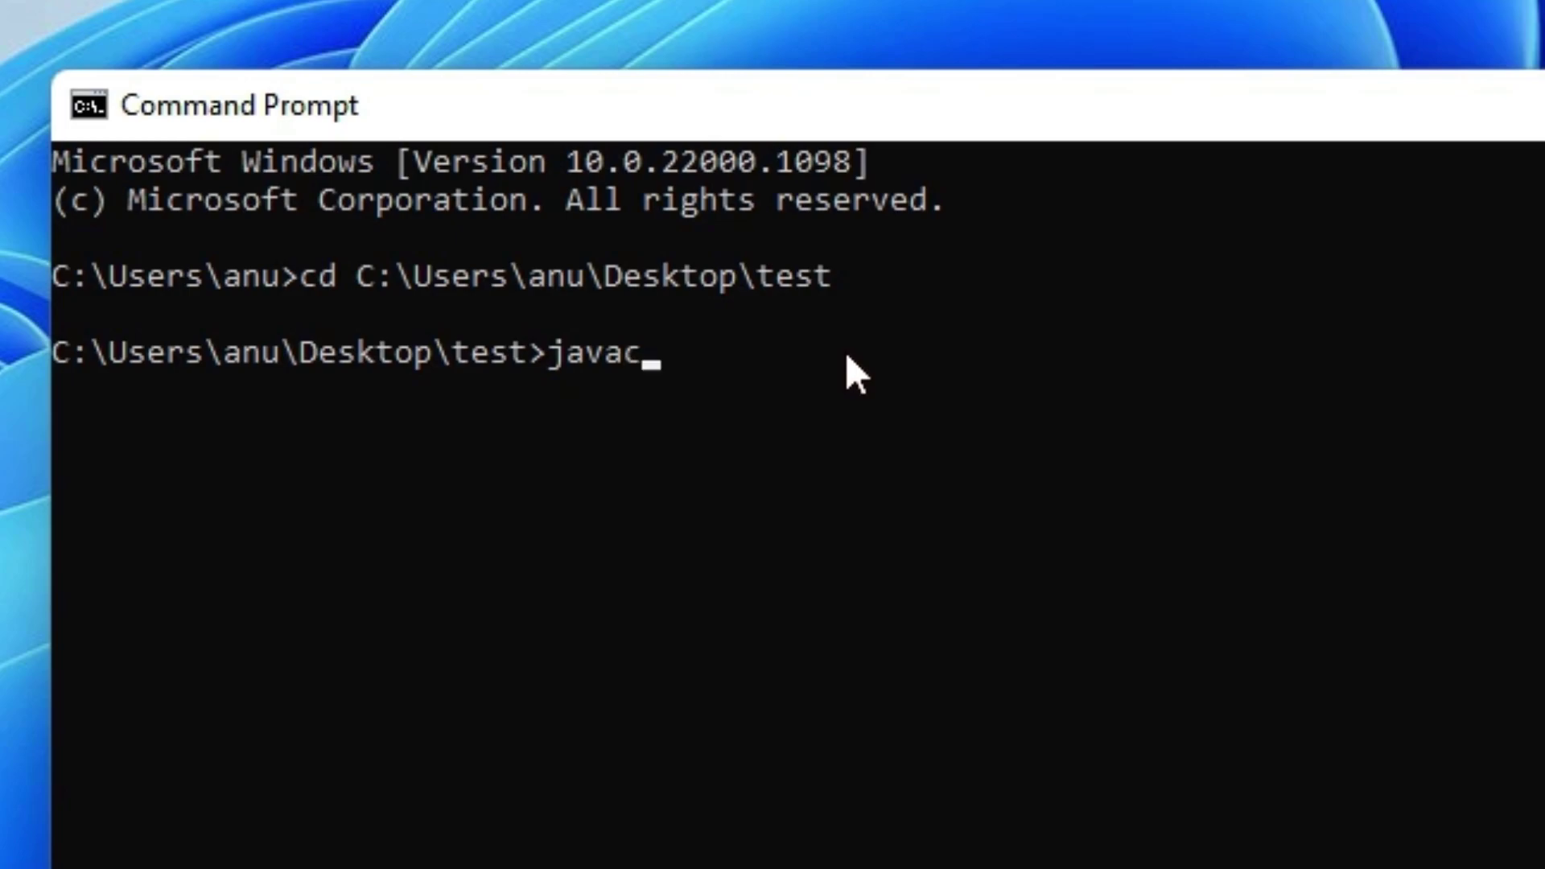
type(" Abhijit")
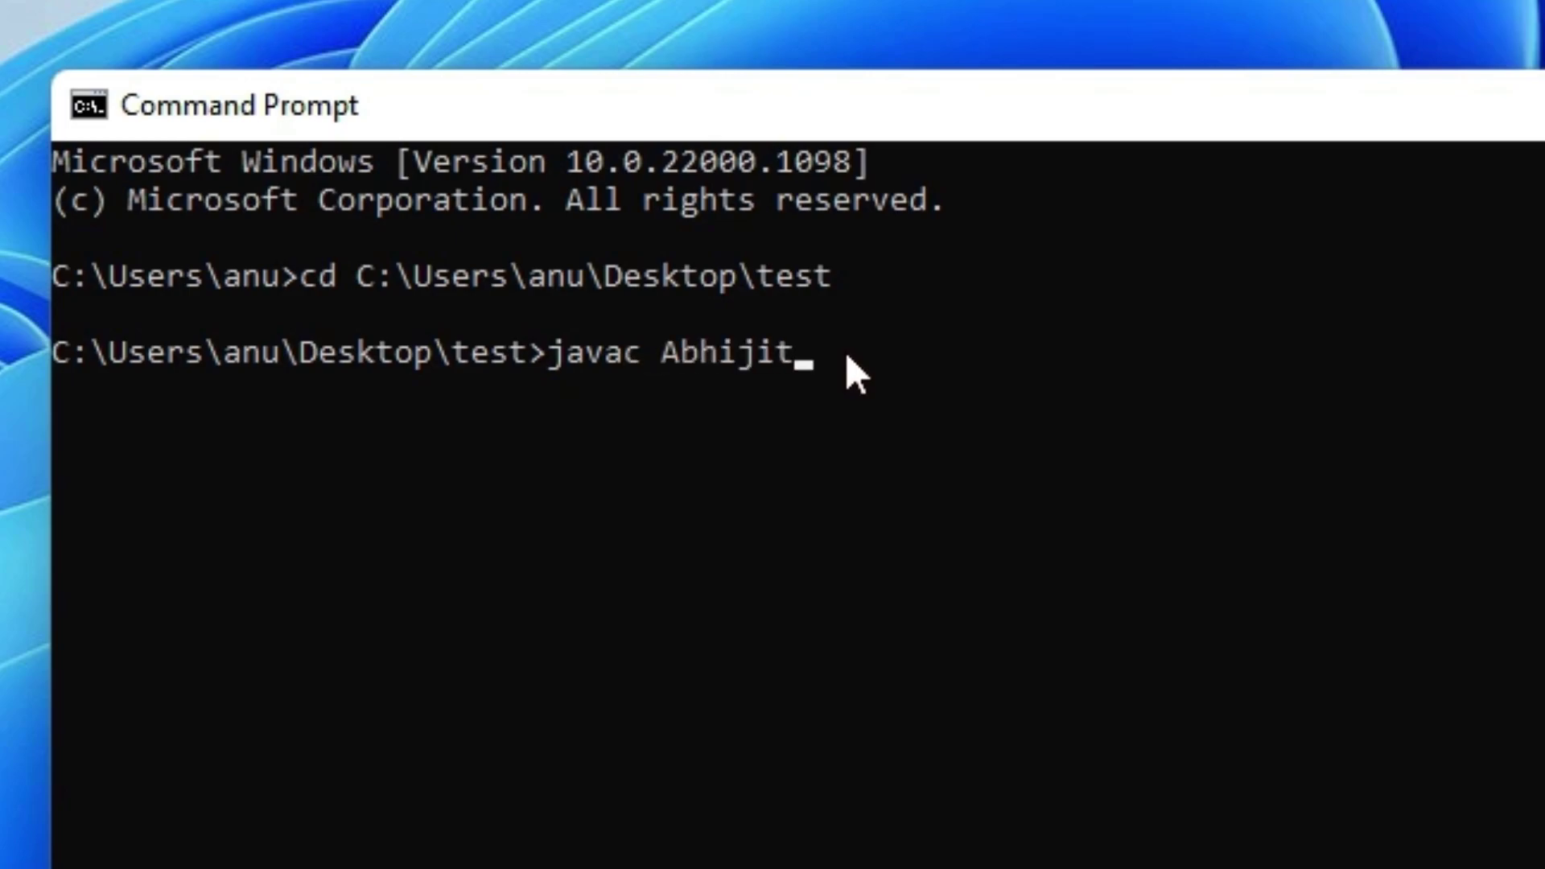
type(".java")
key("Return")
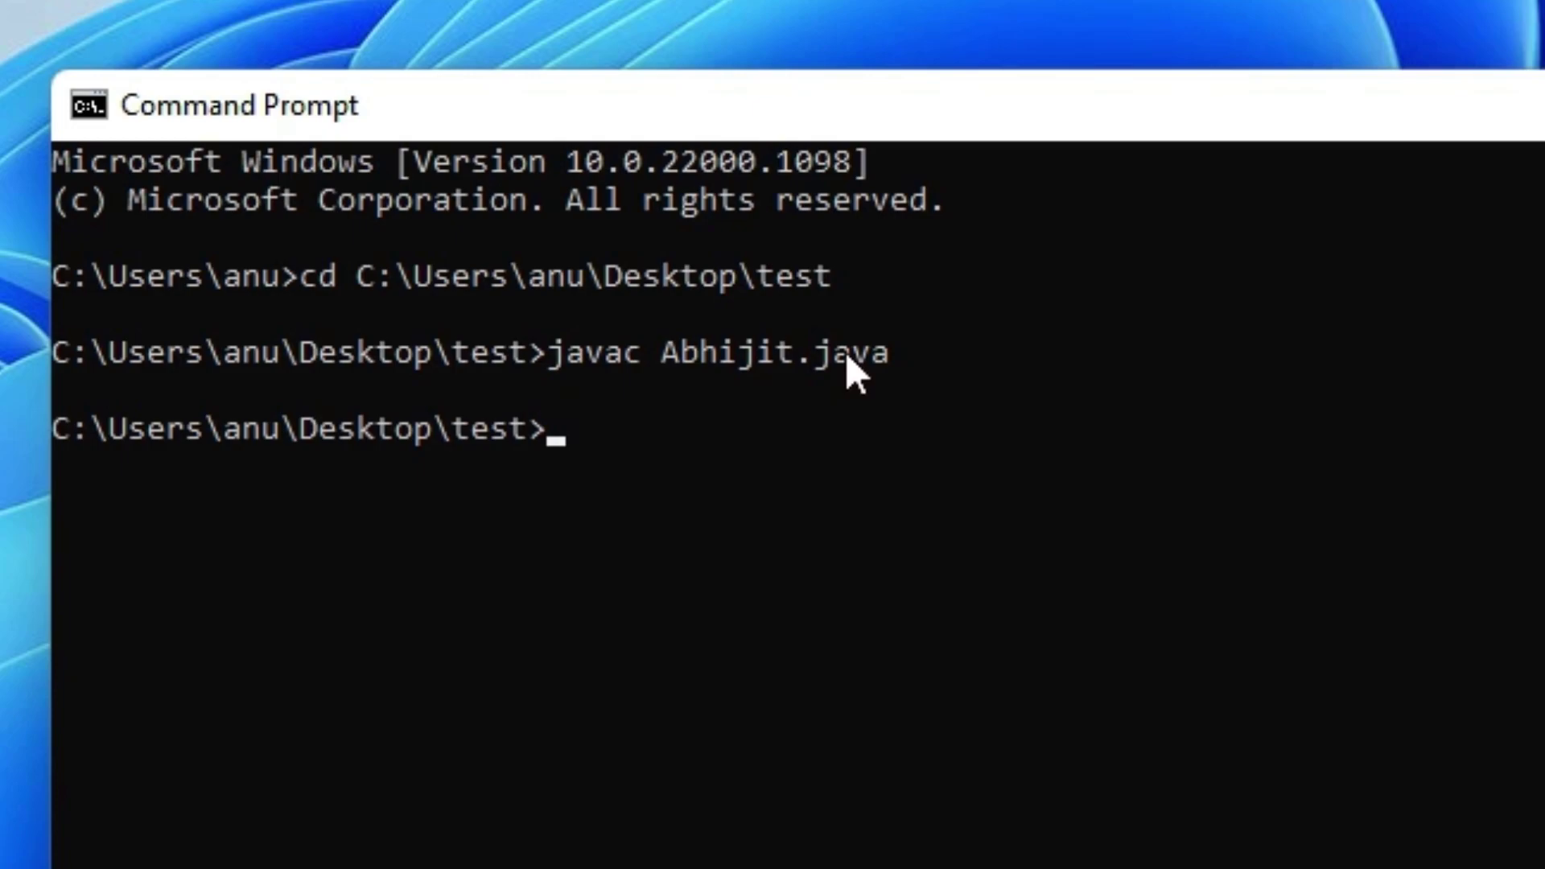
Run 'java Abhijit' and highlight the printed Hello, Java! line.
type("jav")
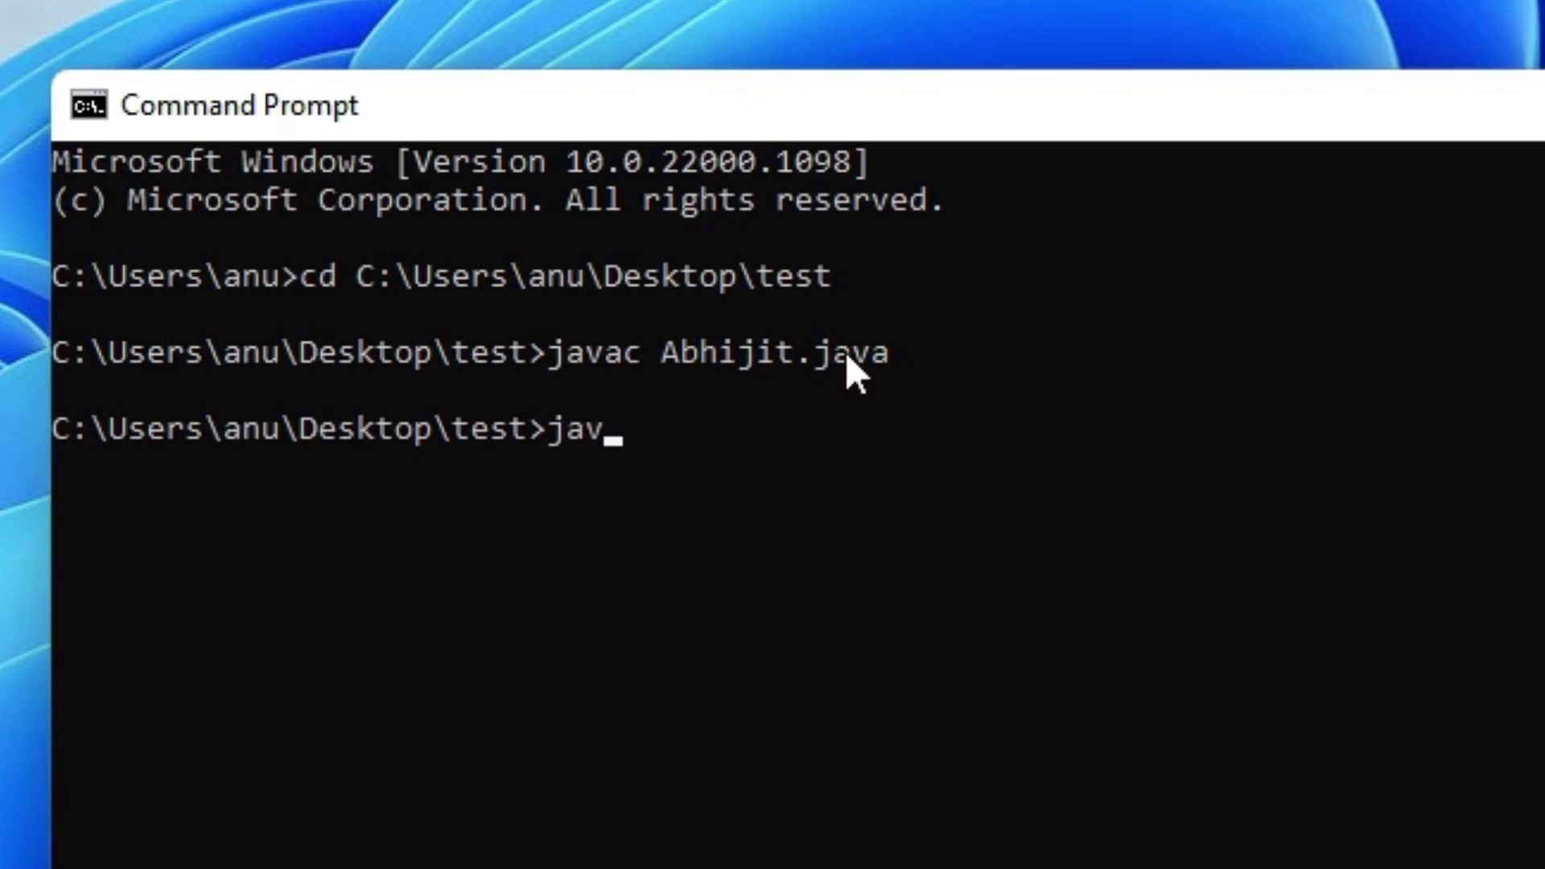
type("a Ab")
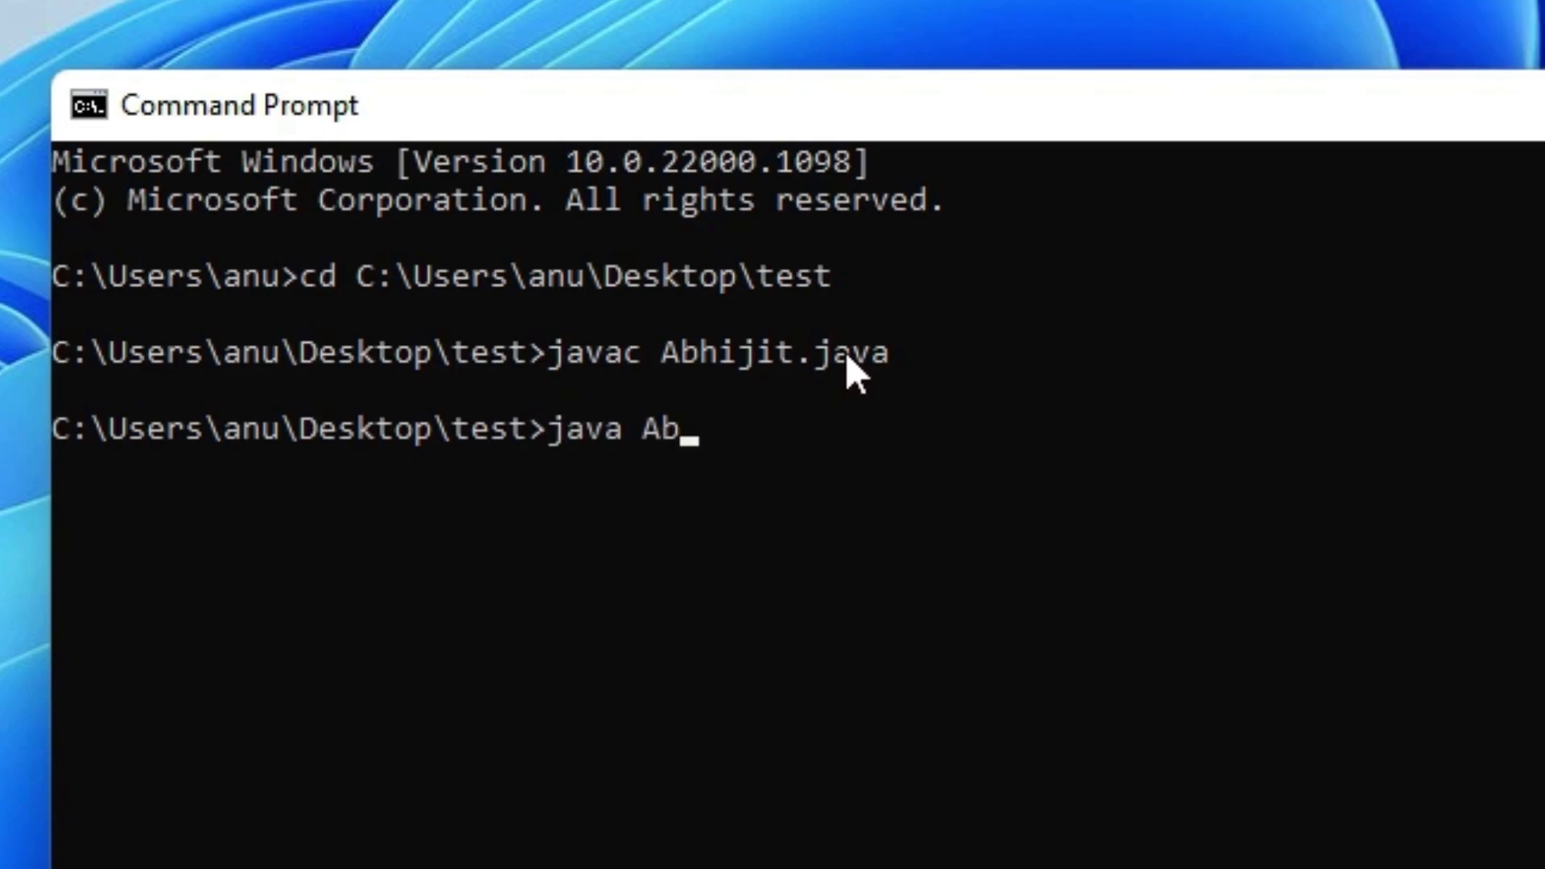
type("hijit")
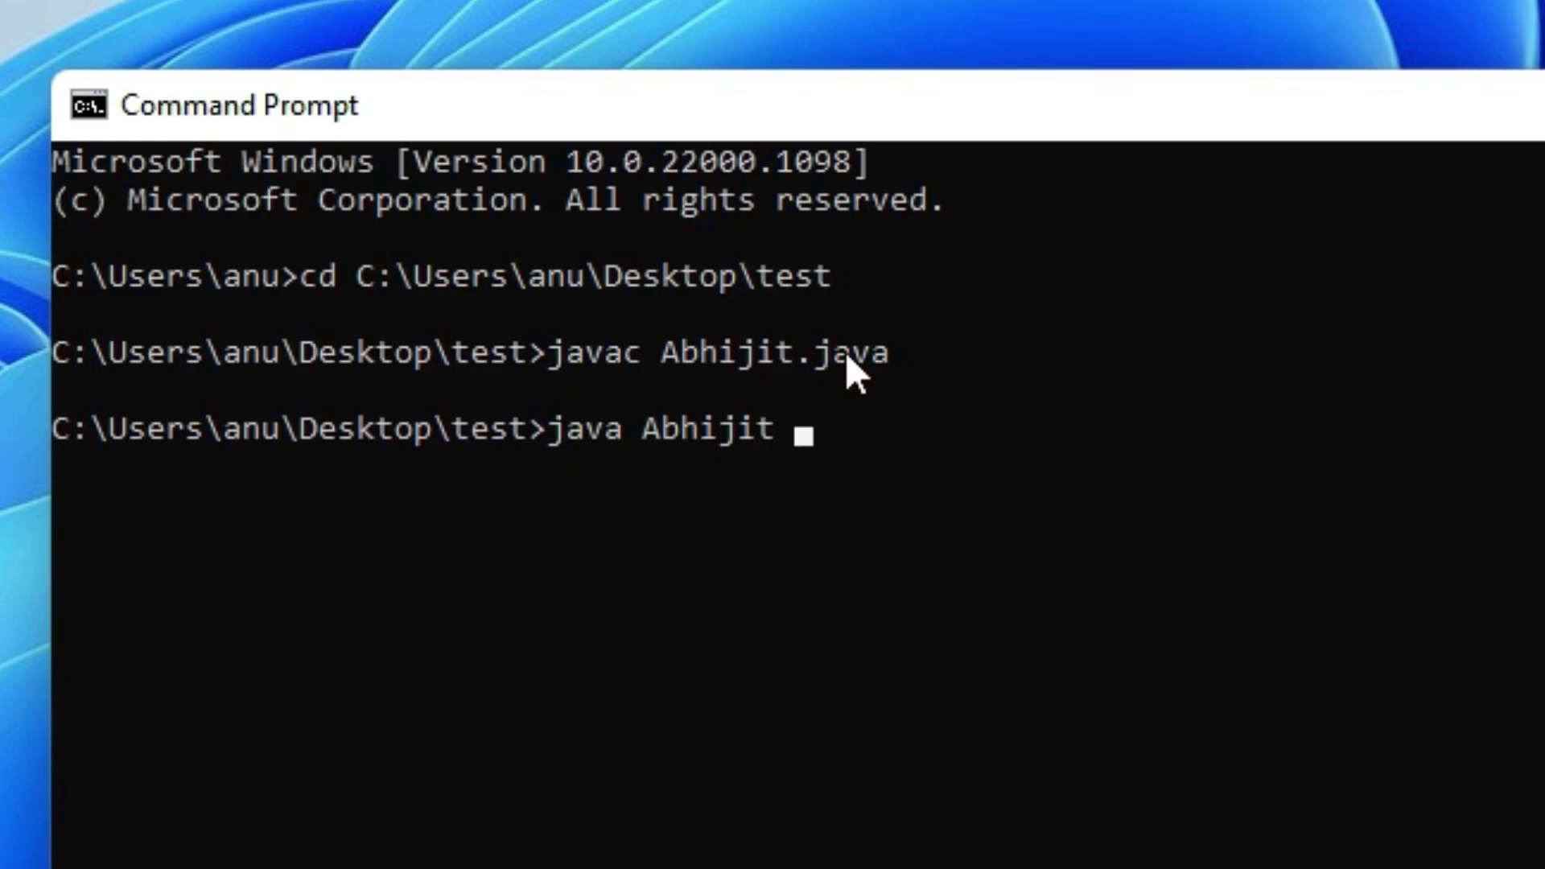
key("Return")
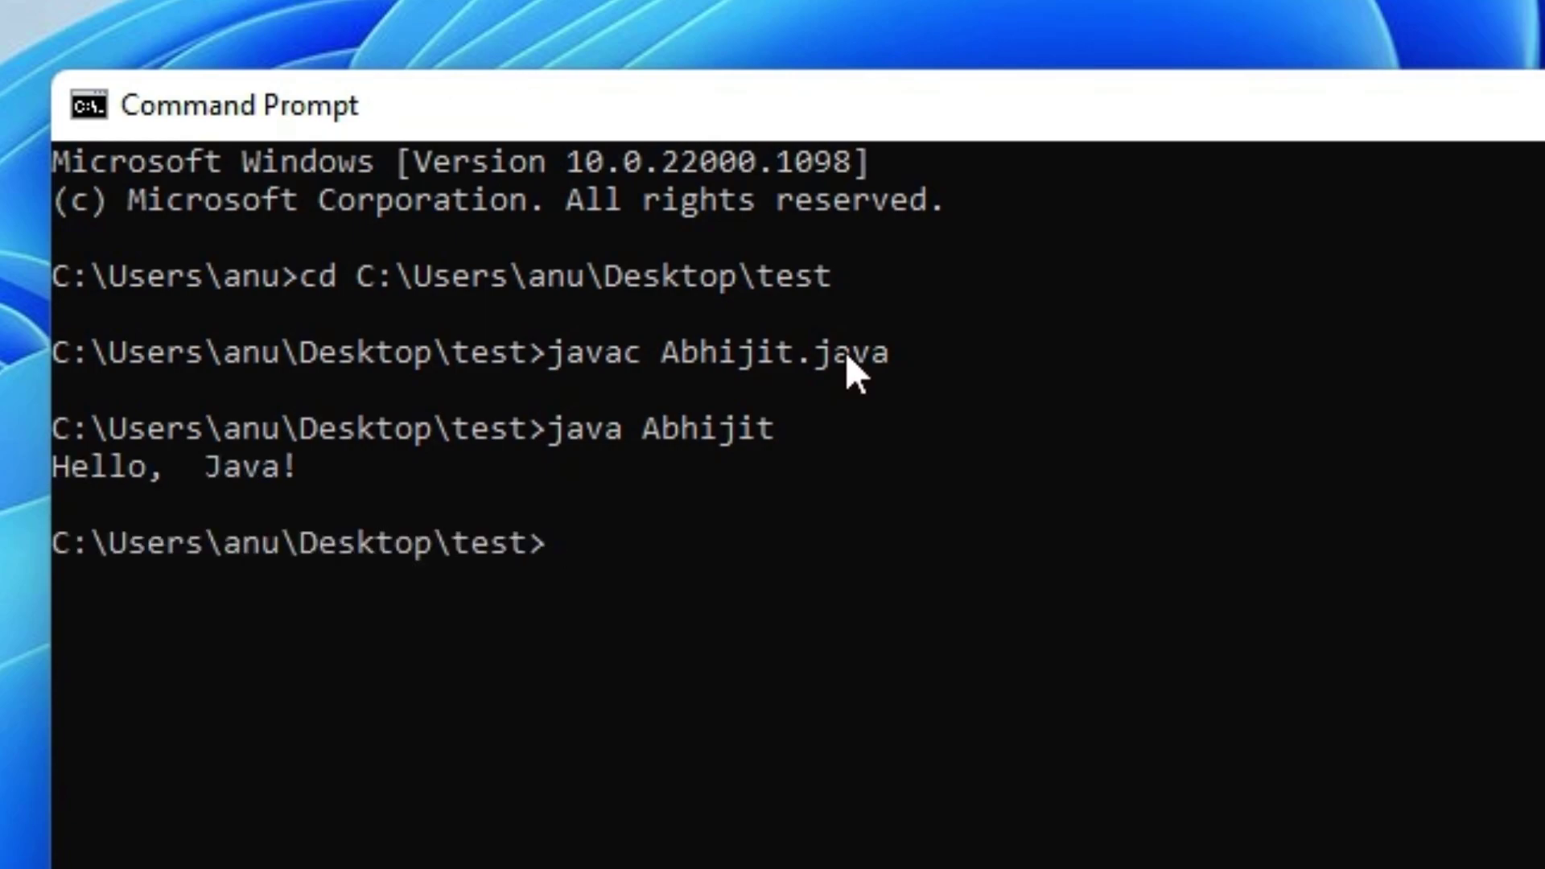
left_click_drag(328, 464, 2, 481)
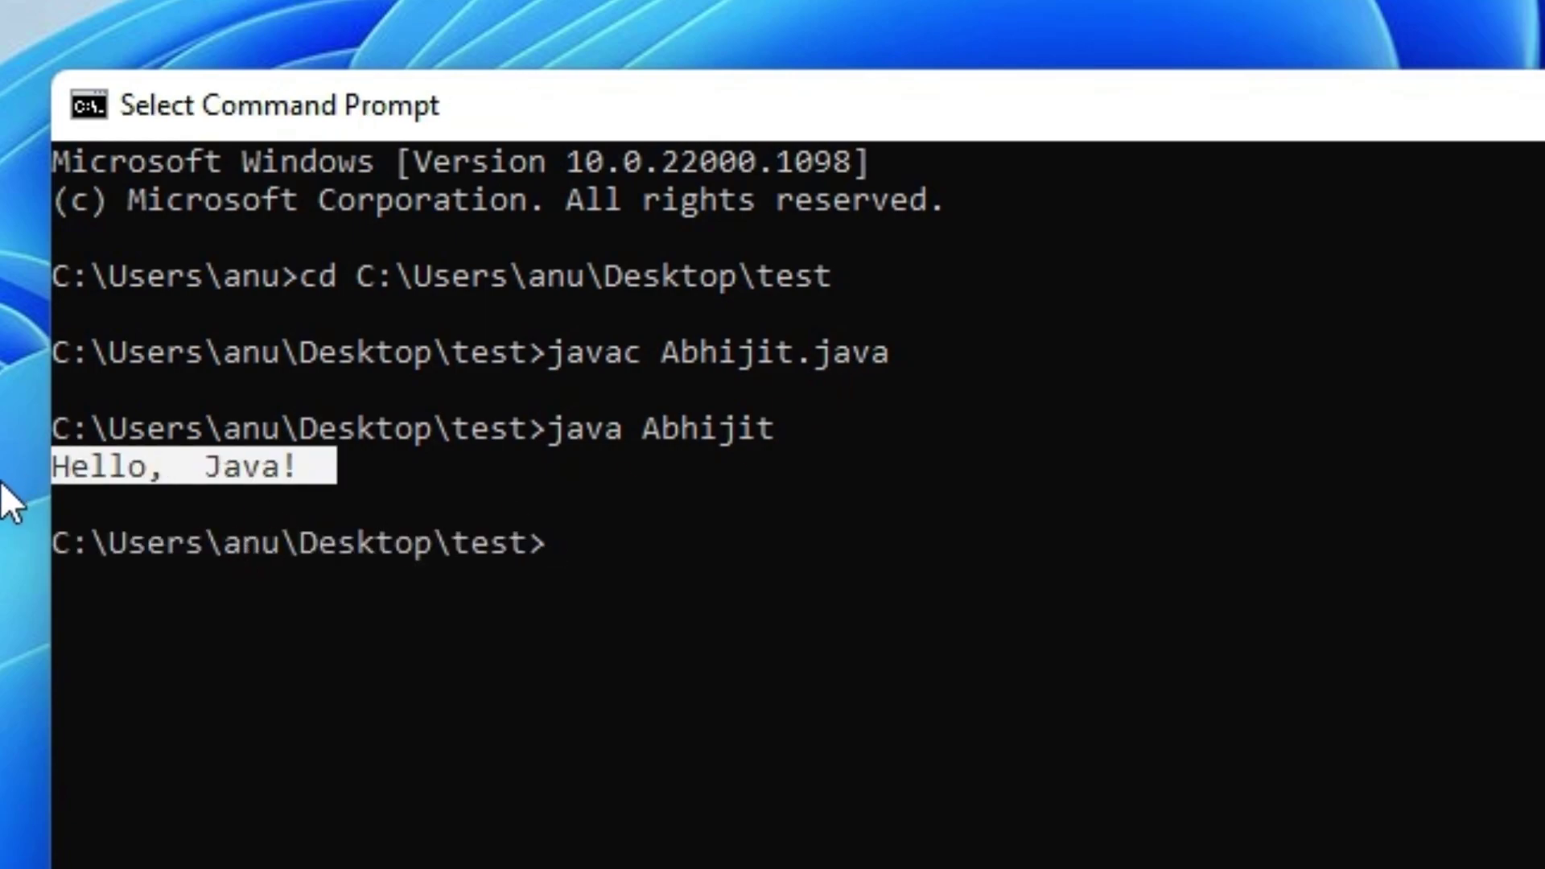